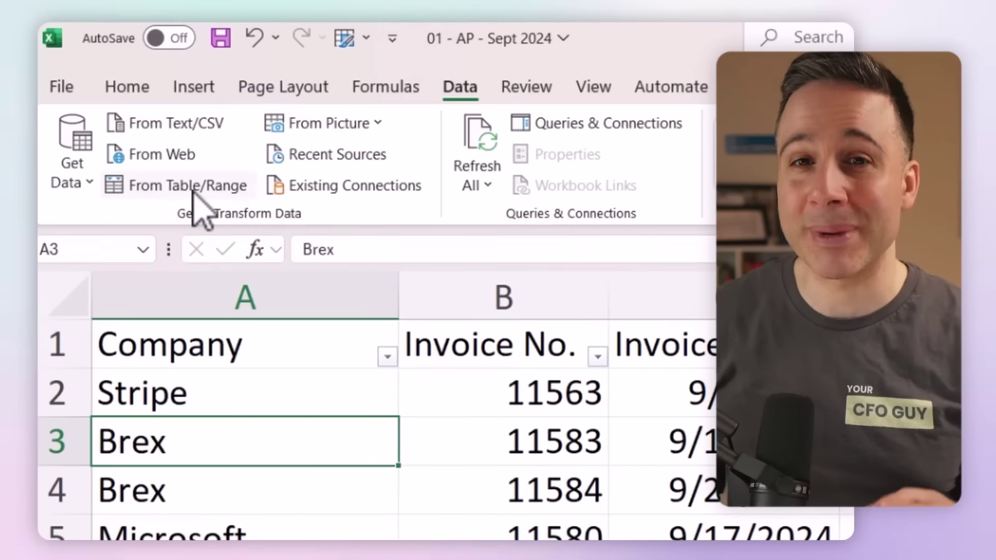
Step: Get data from a folder, choosing AP Ledgers inside Working files as the source
{"action": "left_click", "coordinate": [111, 98]}
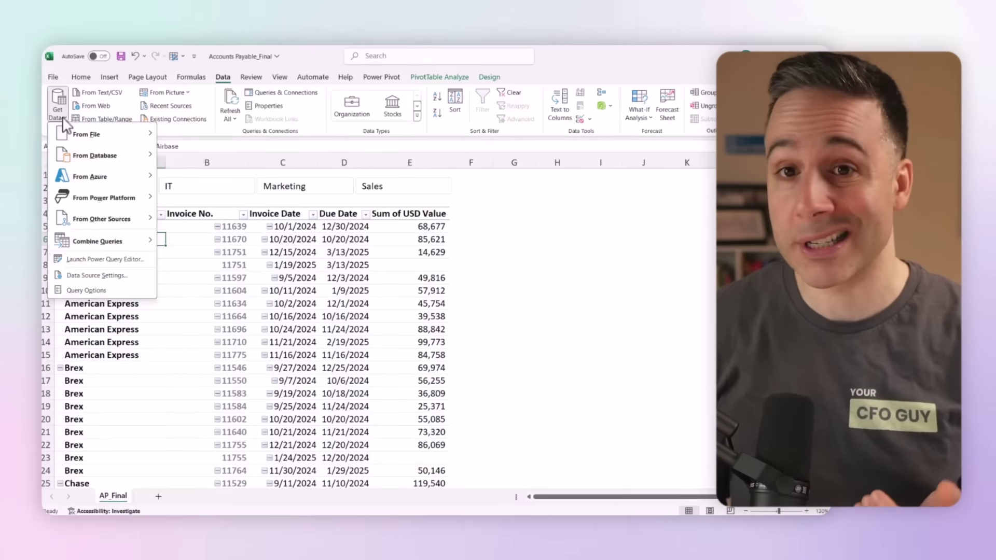
{"action": "mouse_move", "coordinate": [130, 134]}
{"action": "left_click", "coordinate": [218, 241]}
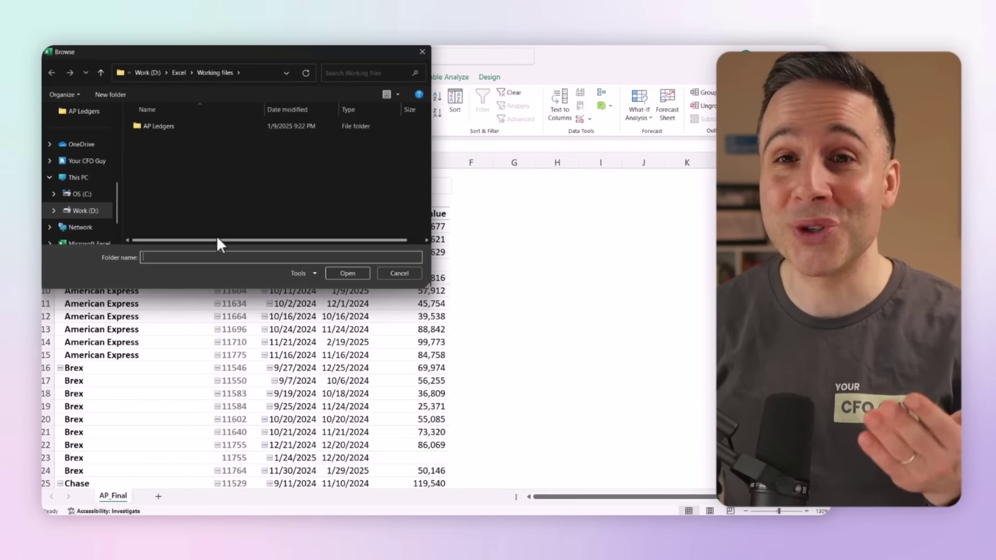
{"action": "left_click", "coordinate": [185, 127]}
{"action": "left_click", "coordinate": [348, 273]}
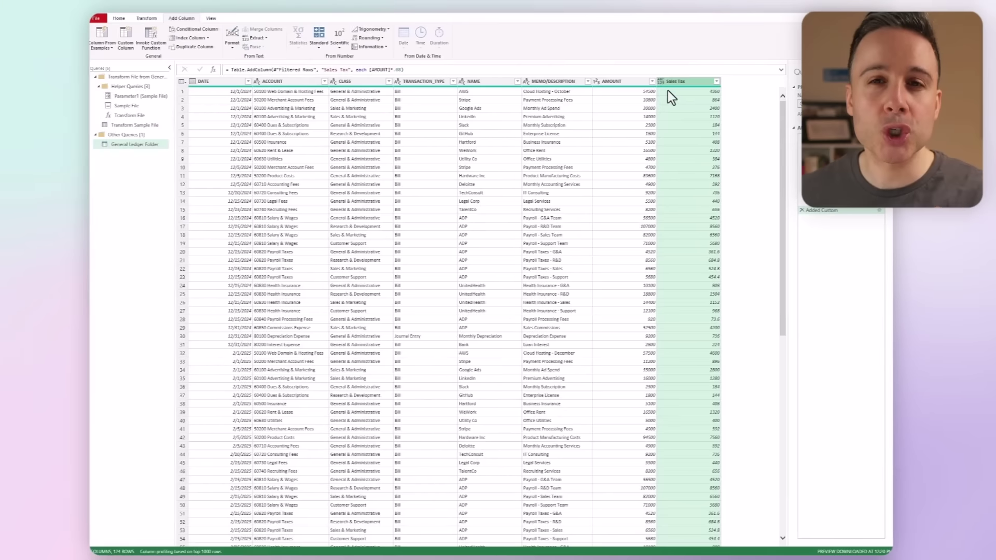
Step: Change the Sales Tax column's data type to whole number in the General Ledger Folder query
{"action": "left_click", "coordinate": [666, 92]}
{"action": "left_click", "coordinate": [521, 184]}
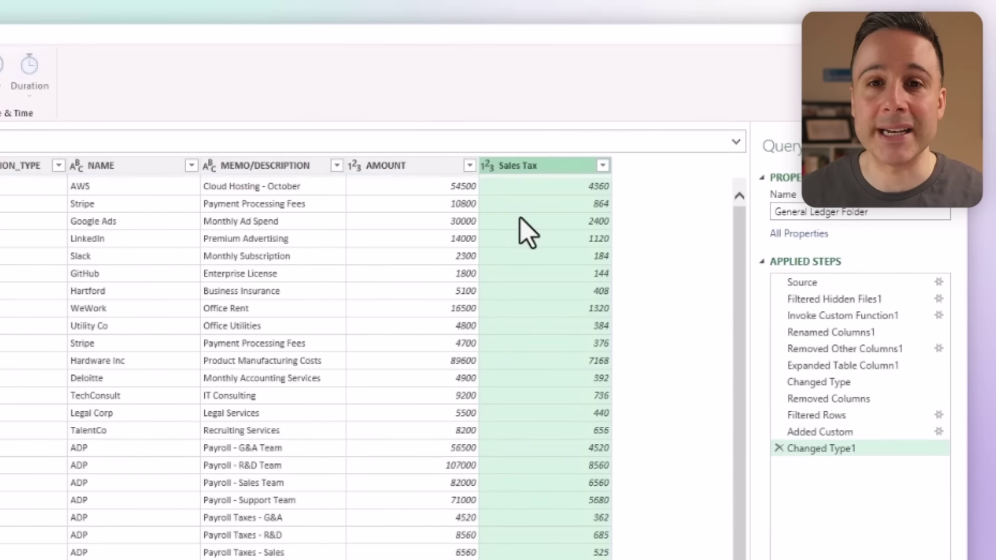
Step: Examine the applied steps one by one: Changed Type, Removed Columns, Filtered Rows, Added Custom and Changed Type1
{"action": "left_click", "coordinate": [819, 382]}
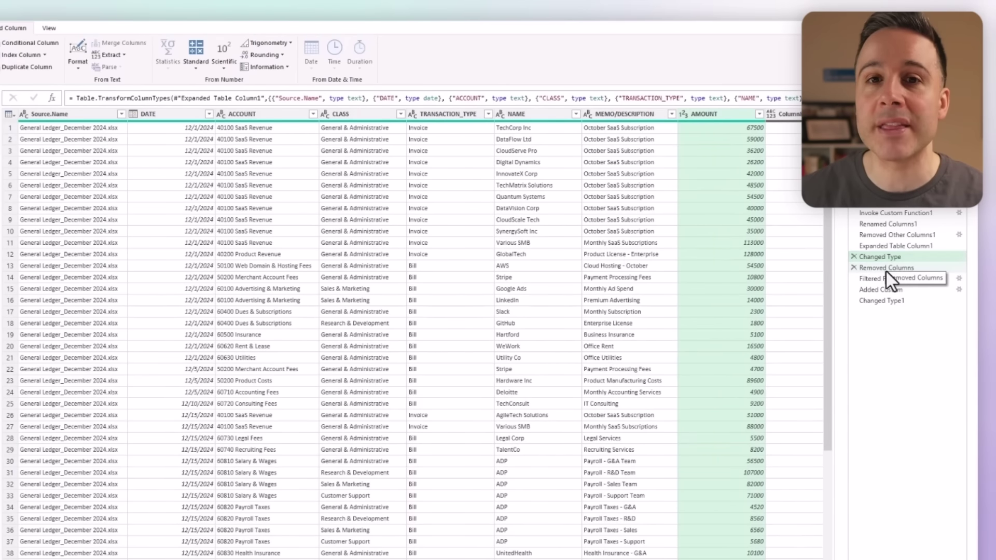
{"action": "left_click", "coordinate": [886, 269]}
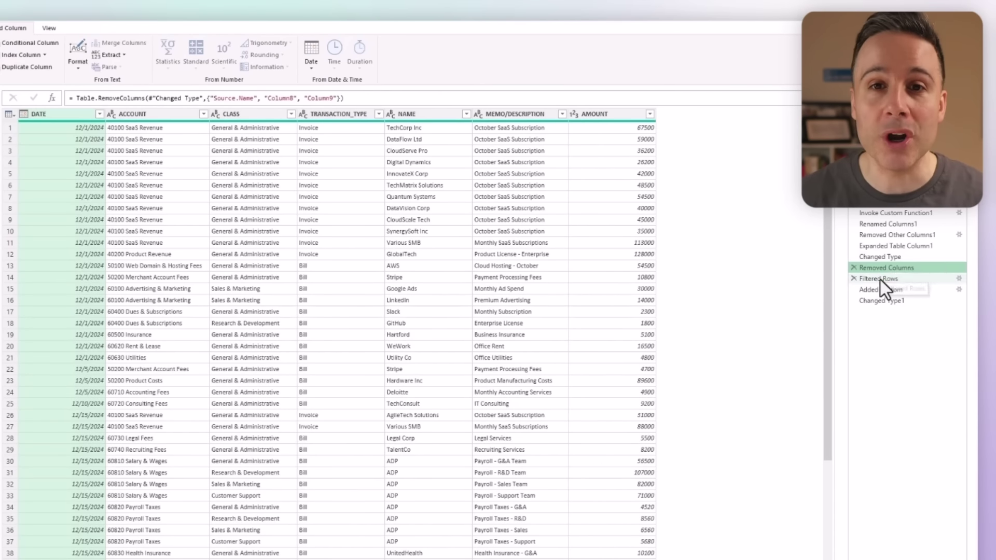
{"action": "left_click", "coordinate": [879, 279]}
{"action": "left_click", "coordinate": [873, 290]}
{"action": "left_click", "coordinate": [872, 300]}
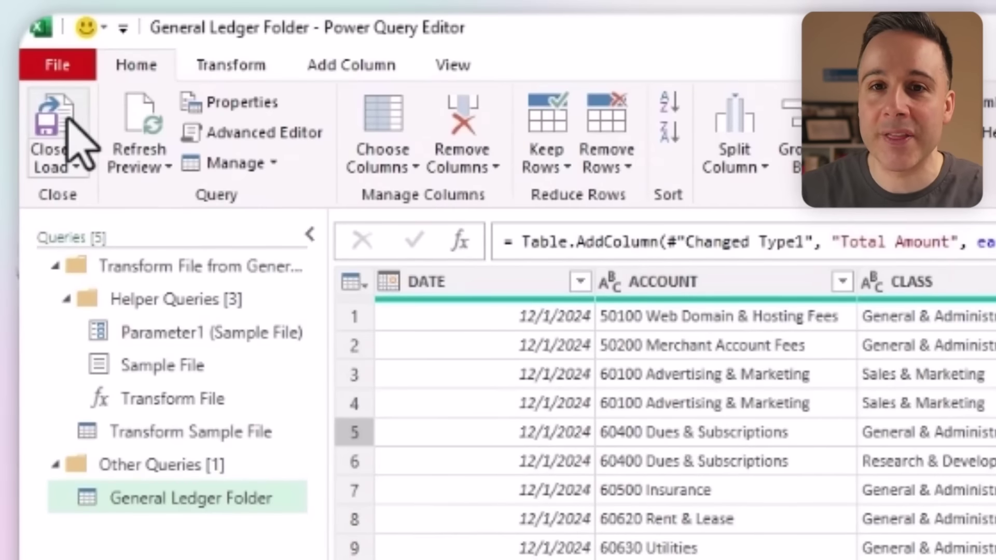
Step: Close and load the General Ledger Folder query, and use Close & Load To for the Headcount Export_07 31 24 query
{"action": "left_click", "coordinate": [31, 91]}
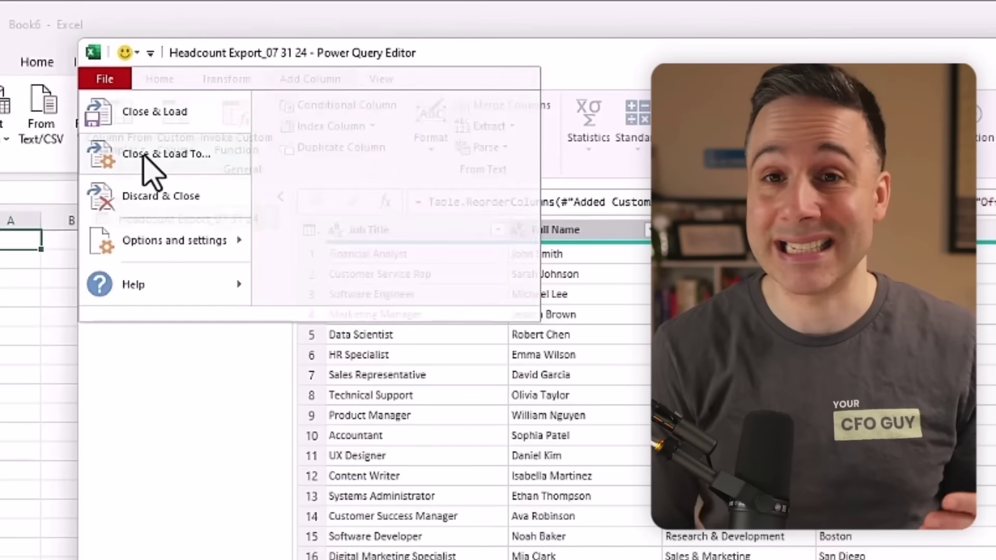
{"action": "left_click", "coordinate": [141, 153]}
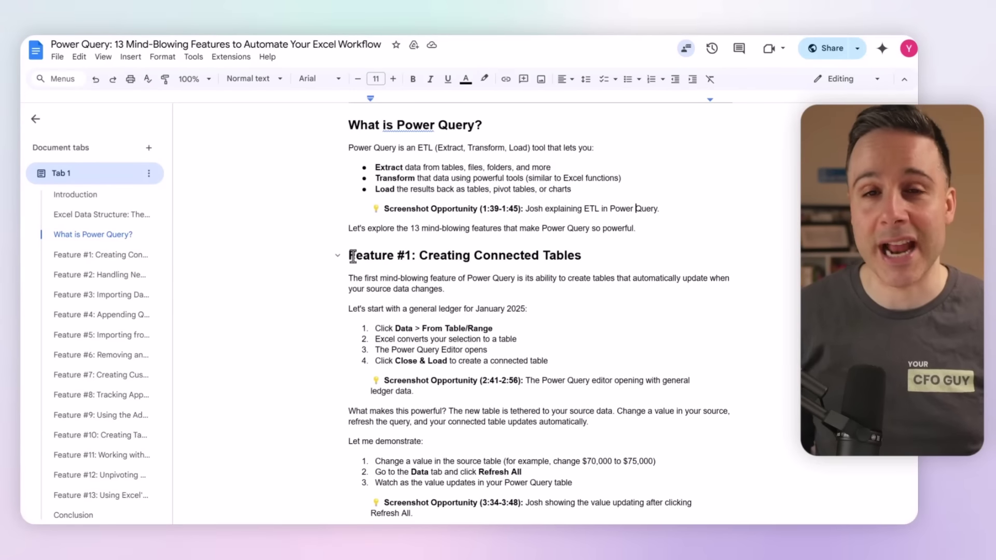
Step: Read through the Power Query guide in Google Docs from the Feature #1 heading on
{"action": "left_click_drag", "start_coordinate": [350, 255], "coordinate": [582, 254]}
{"action": "scroll", "coordinate": [582, 254], "scroll_direction": "down", "scroll_amount": 5}
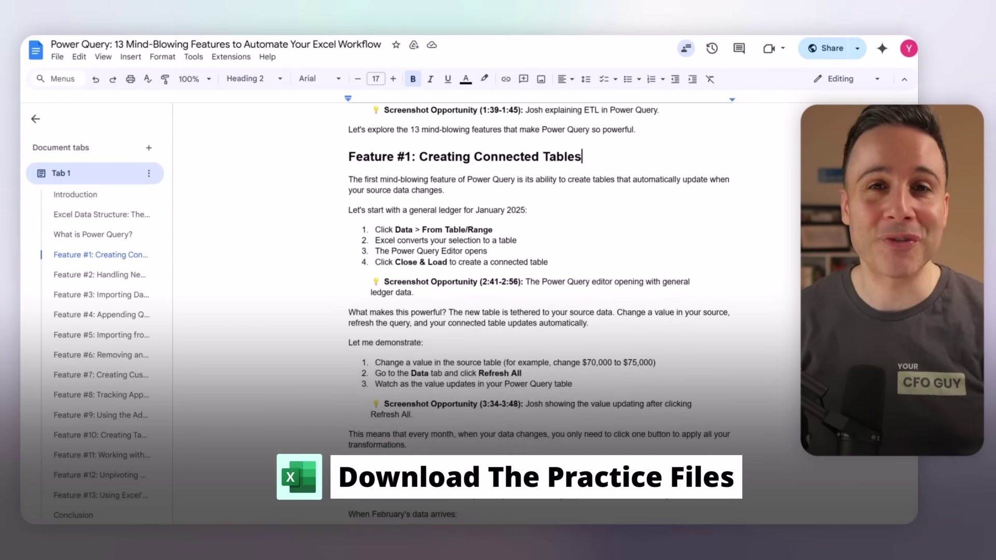
{"action": "scroll", "coordinate": [539, 311], "scroll_direction": "down", "scroll_amount": 15}
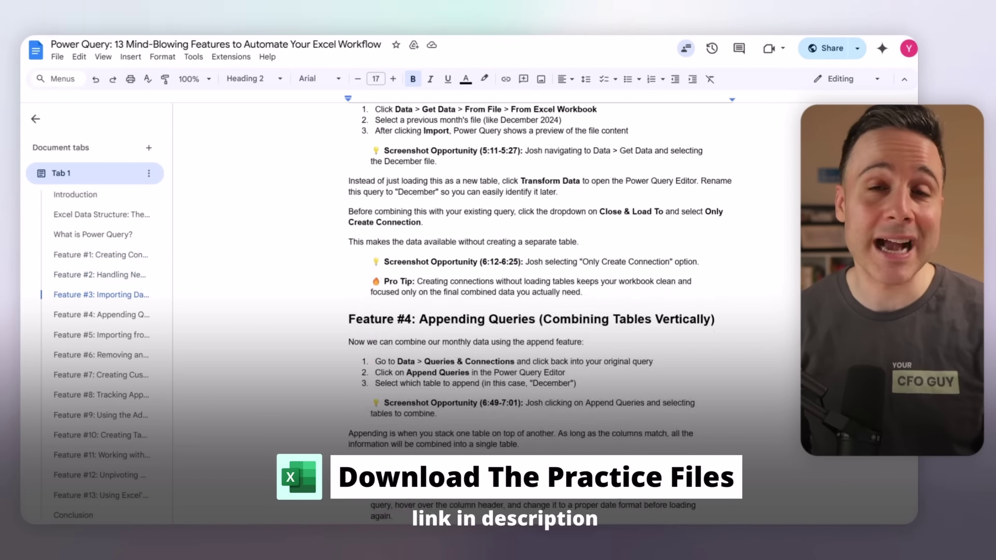
{"action": "scroll", "coordinate": [539, 312], "scroll_direction": "down", "scroll_amount": 20}
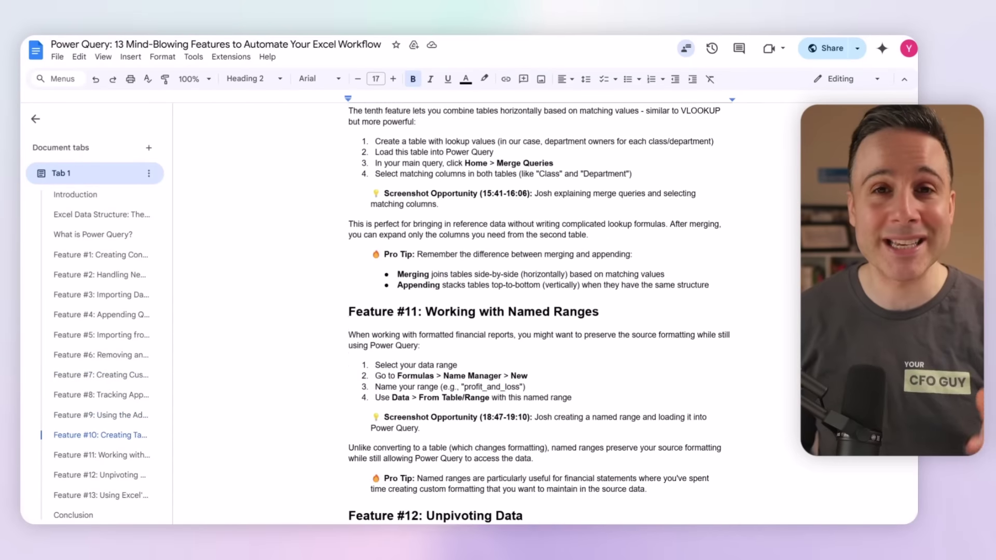
{"action": "scroll", "coordinate": [546, 231], "scroll_direction": "down", "scroll_amount": 3}
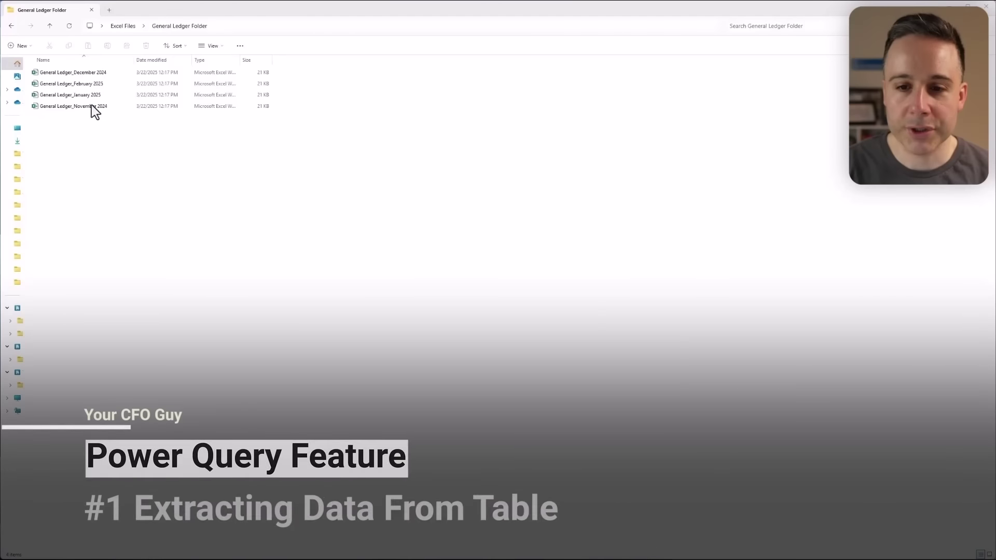
Step: Open General Ledger_January 2025 from the General Ledger Folder, maximize it, and select its data range A1:G47
{"action": "double_click", "coordinate": [85, 97]}
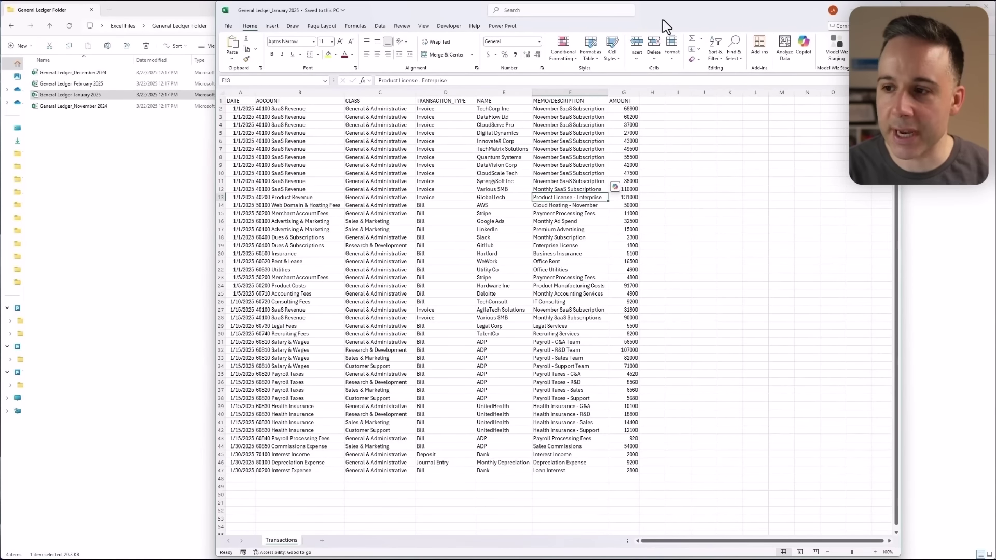
{"action": "double_click", "coordinate": [639, 19]}
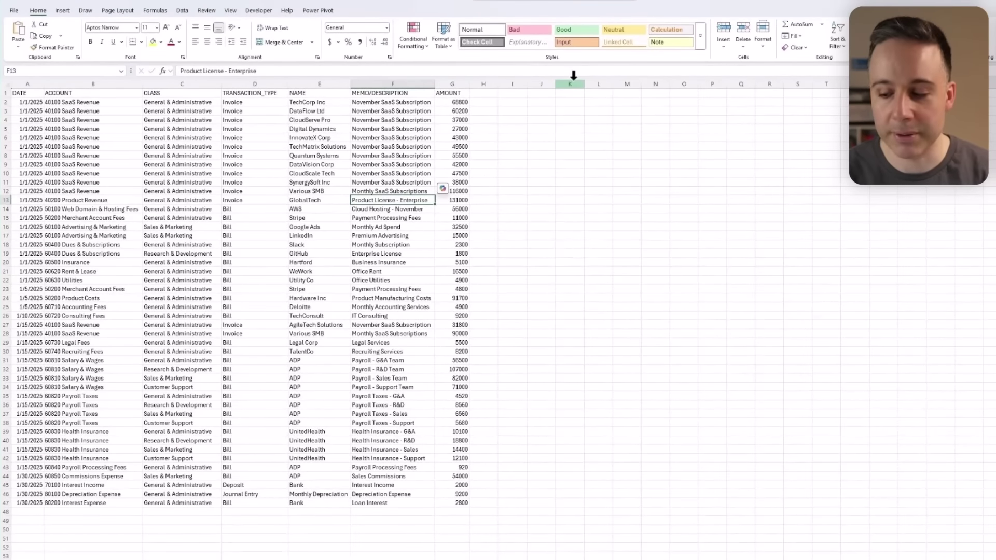
{"action": "scroll", "coordinate": [573, 75], "scroll_direction": "up", "scroll_amount": 1}
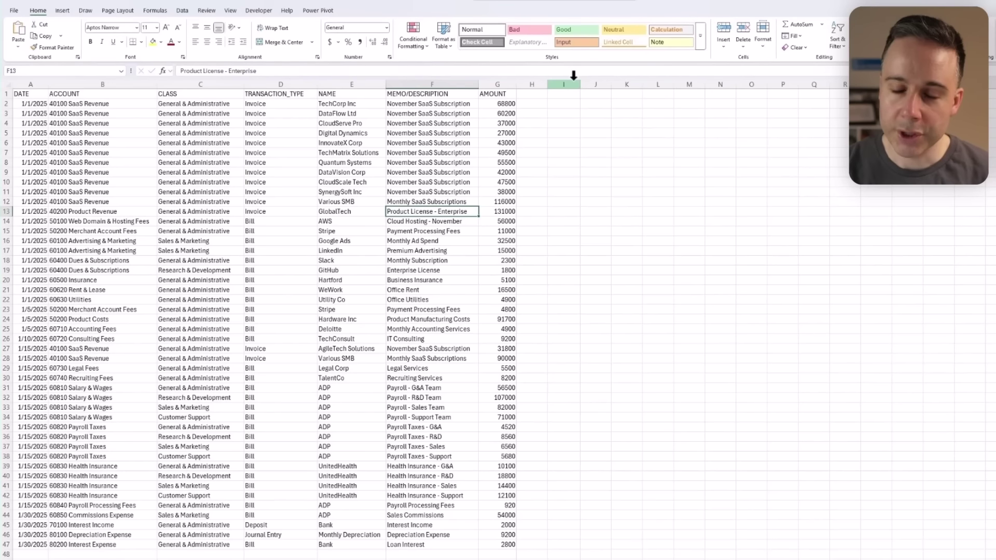
{"action": "left_click_drag", "start_coordinate": [21, 94], "coordinate": [501, 541]}
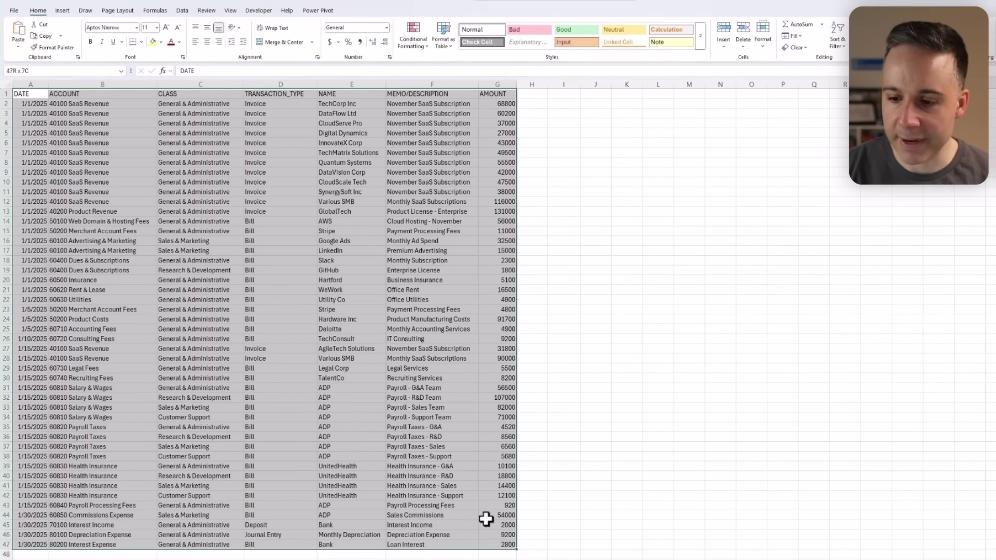
Step: Bring range A1:G47 into Power Query as a table with headers and load it back to the workbook
{"action": "left_click", "coordinate": [432, 388]}
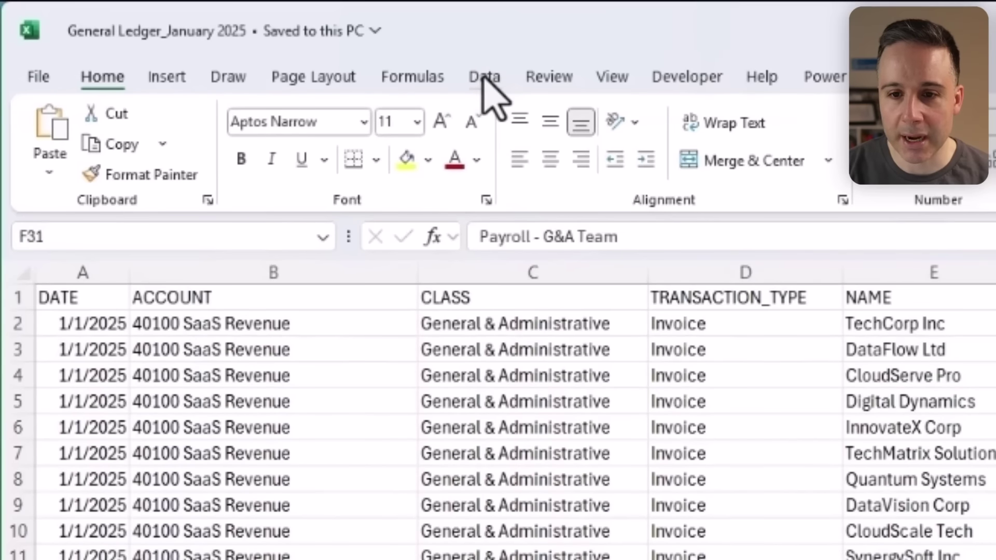
{"action": "left_click", "coordinate": [182, 10]}
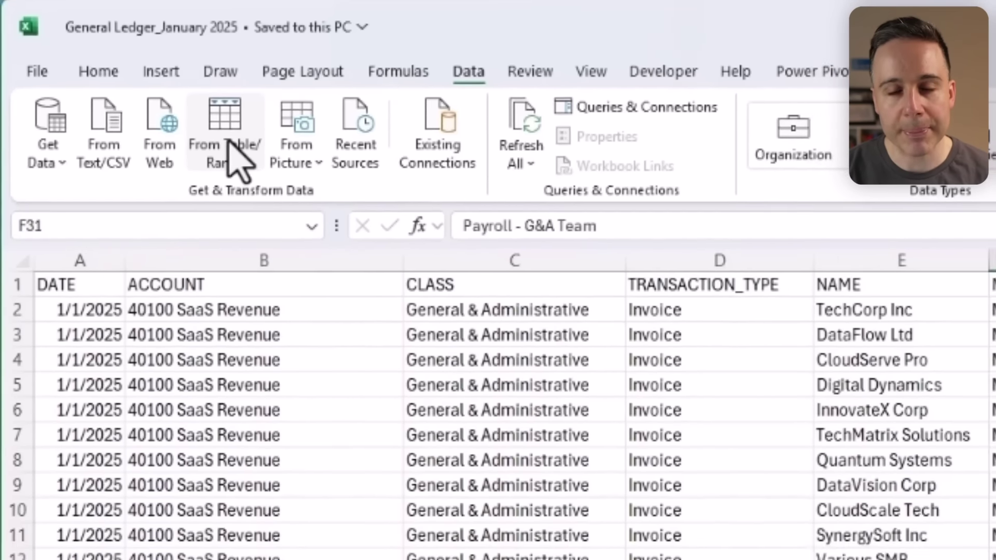
{"action": "left_click", "coordinate": [236, 151]}
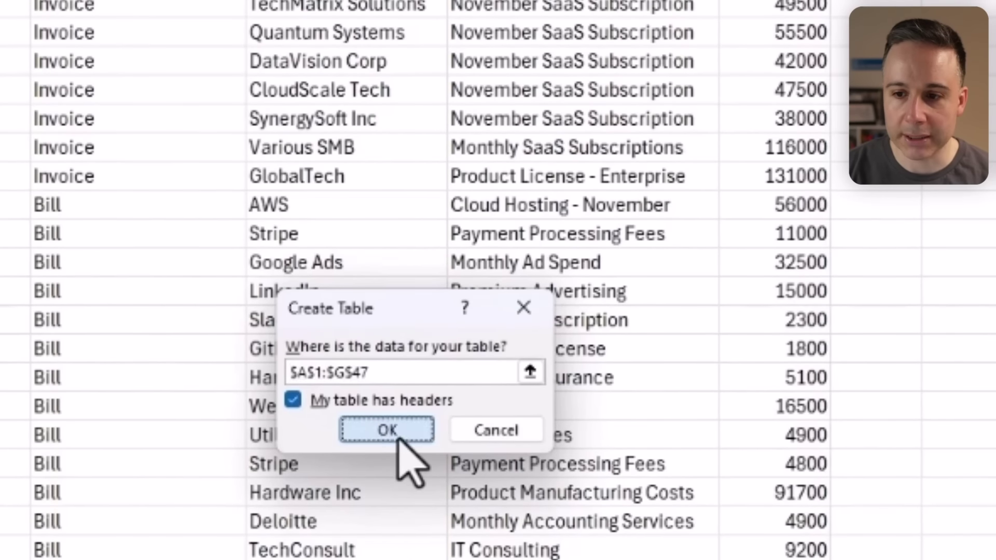
{"action": "left_click", "coordinate": [400, 442]}
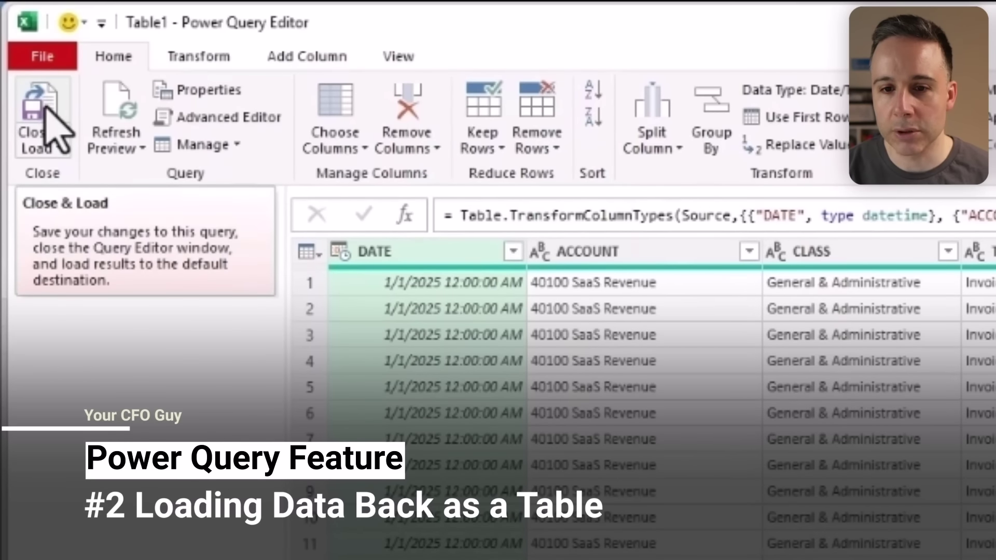
{"action": "left_click", "coordinate": [54, 109]}
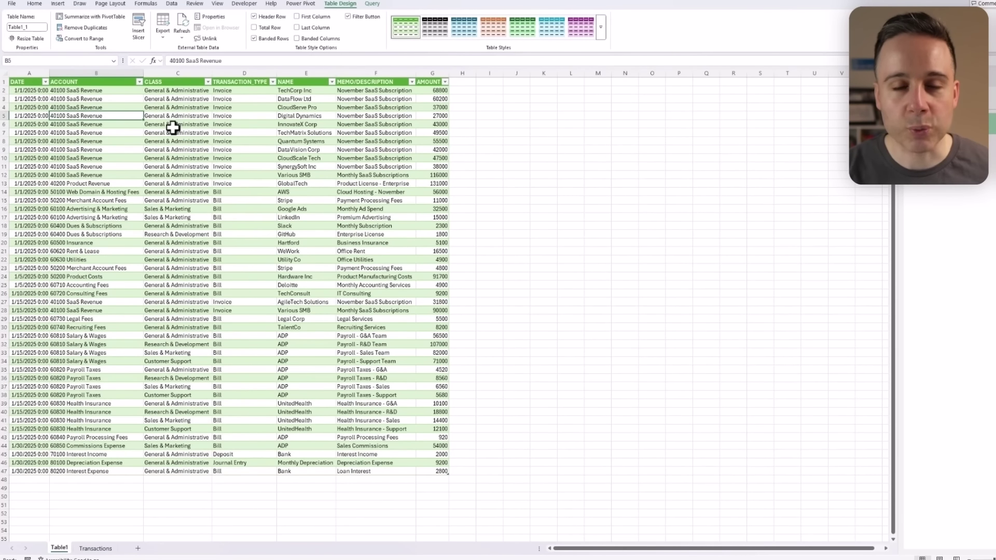
Step: Clear the formatting of the source table on the Transactions sheet by applying the plain None table style
{"action": "left_click", "coordinate": [101, 550]}
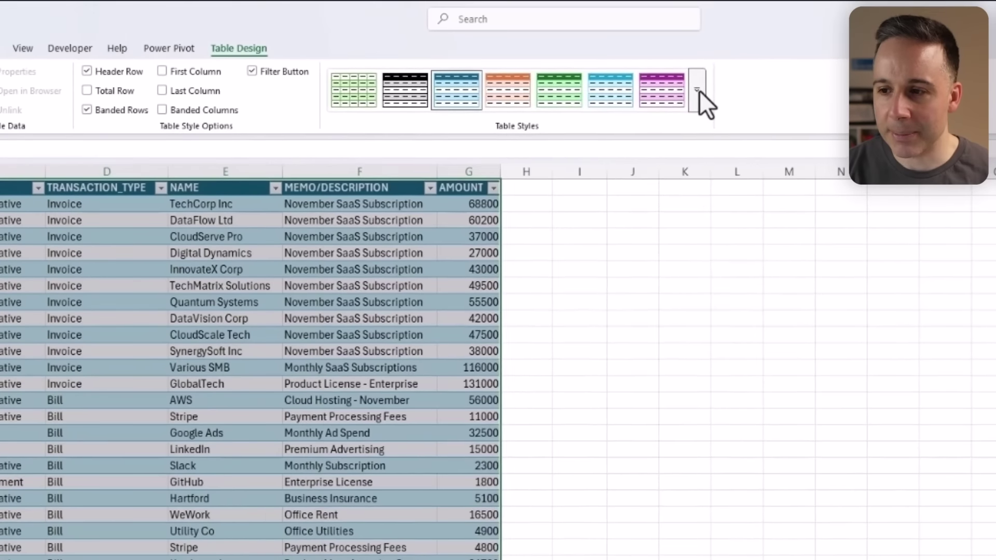
{"action": "left_click", "coordinate": [601, 31]}
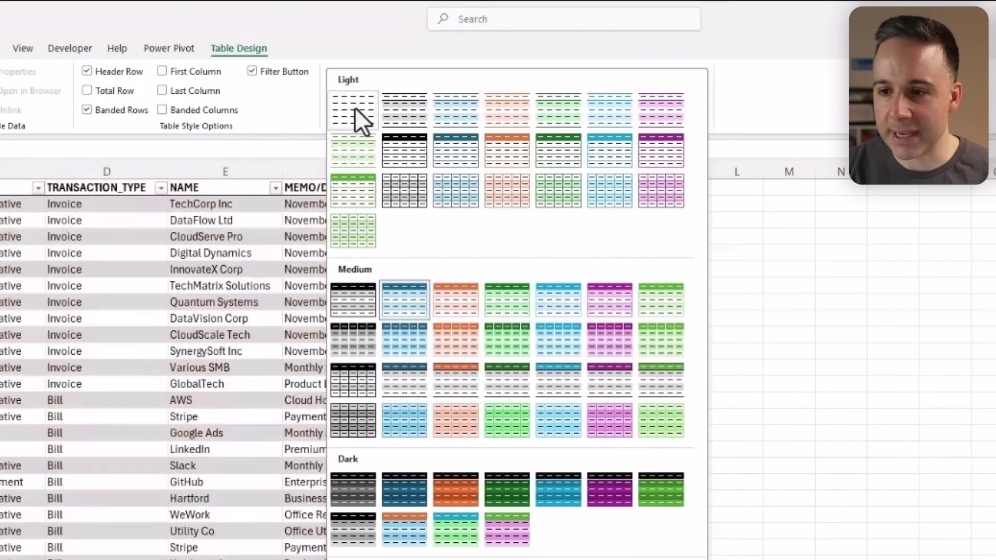
{"action": "left_click", "coordinate": [356, 110]}
{"action": "left_click", "coordinate": [210, 499]}
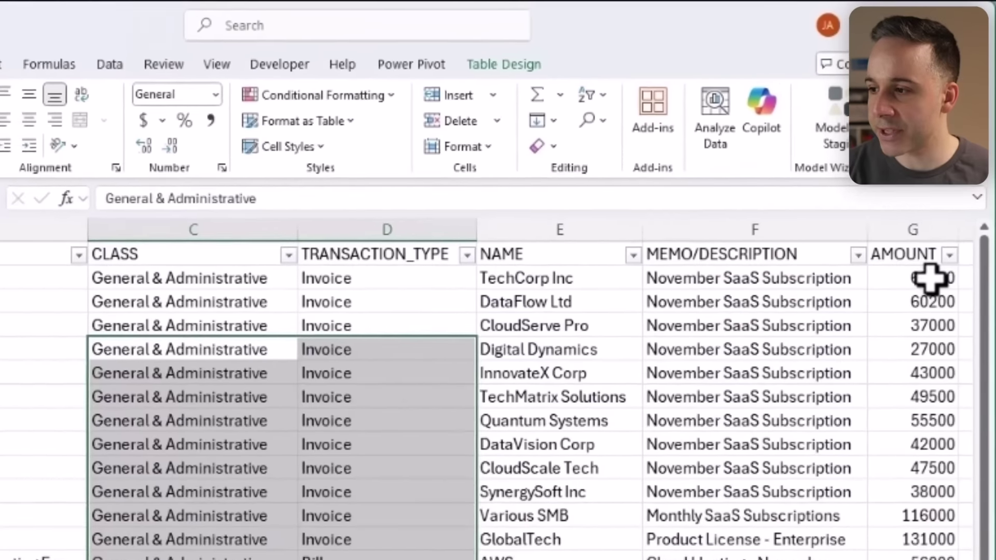
Step: Set the TechCorp Inc amount in the Transactions source table to 75000
{"action": "left_click", "coordinate": [916, 284]}
{"action": "type", "text": "750"}
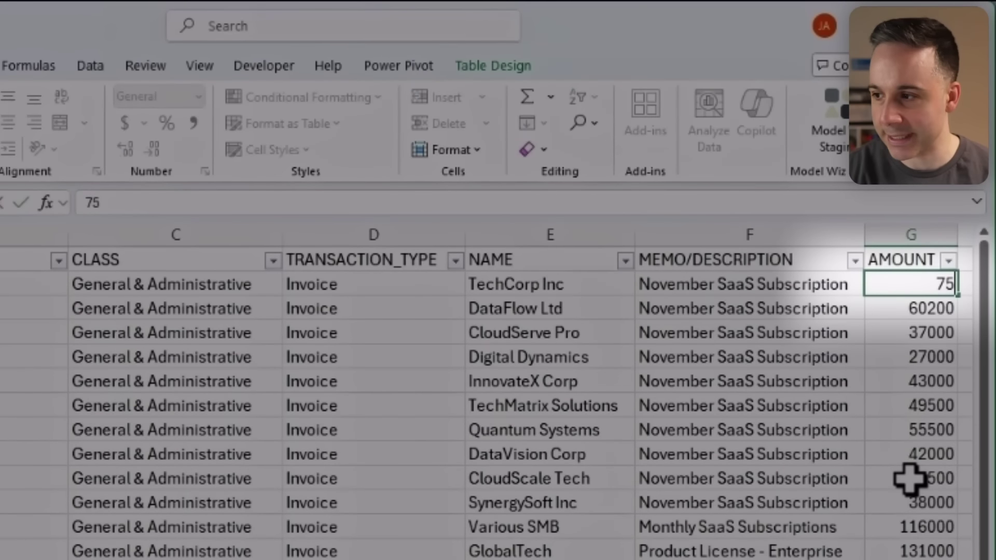
{"action": "key", "text": "Return"}
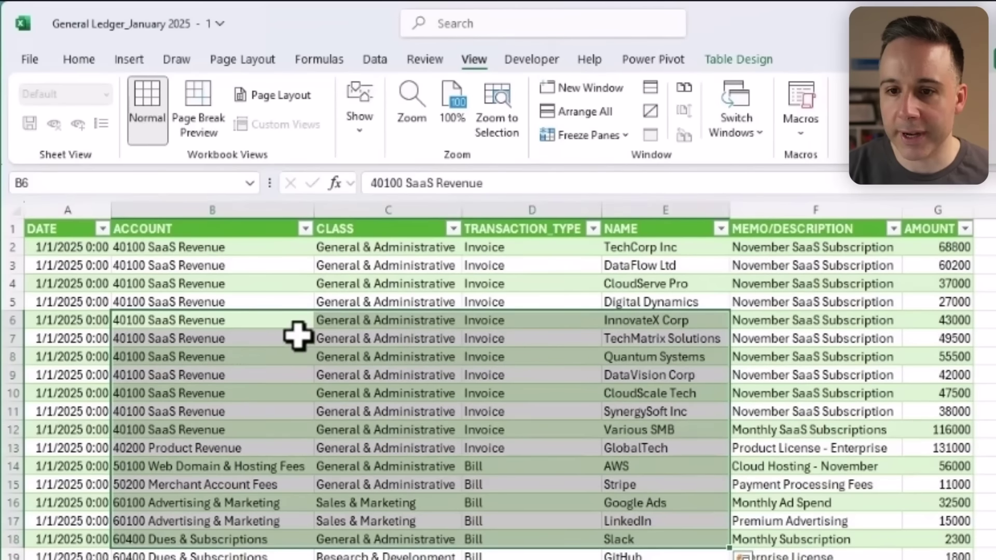
Step: Refresh the connected query table on the Table1 sheet and select the TechCorp Inc amount
{"action": "left_click", "coordinate": [298, 336]}
{"action": "left_click", "coordinate": [374, 60]}
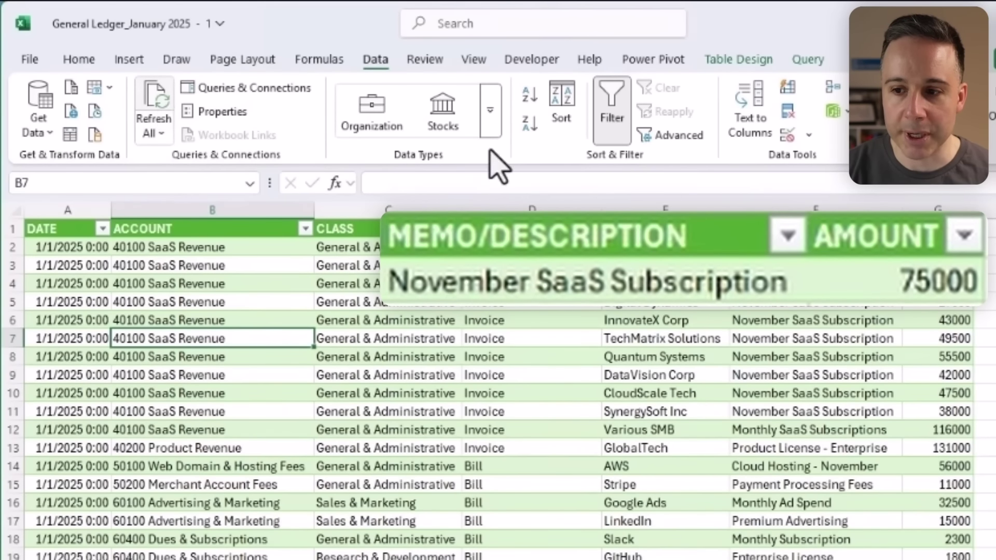
{"action": "left_click", "coordinate": [937, 247]}
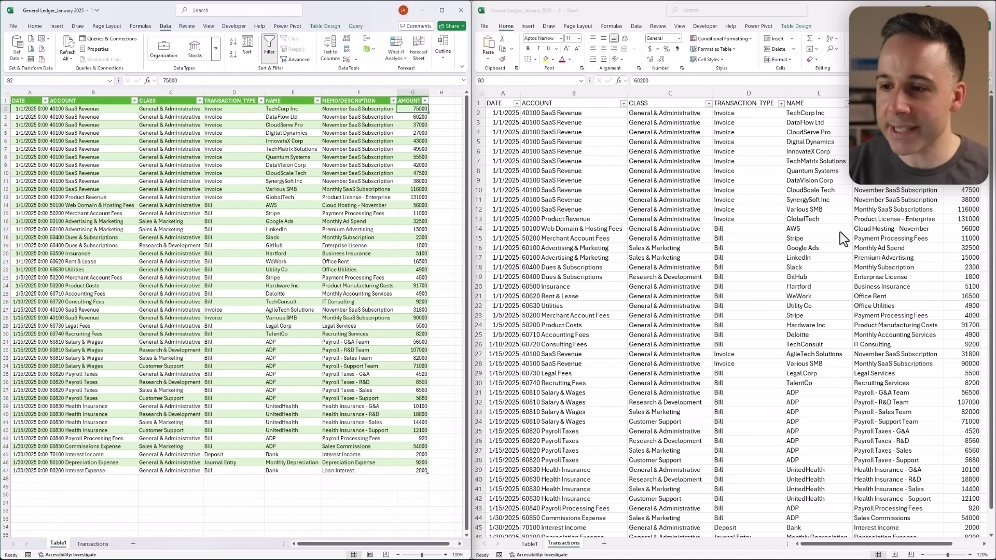
Step: Review the Transactions source table and go to the first empty row beneath it, at cell A48
{"action": "left_click_drag", "start_coordinate": [535, 134], "coordinate": [915, 290]}
{"action": "left_click", "coordinate": [842, 364]}
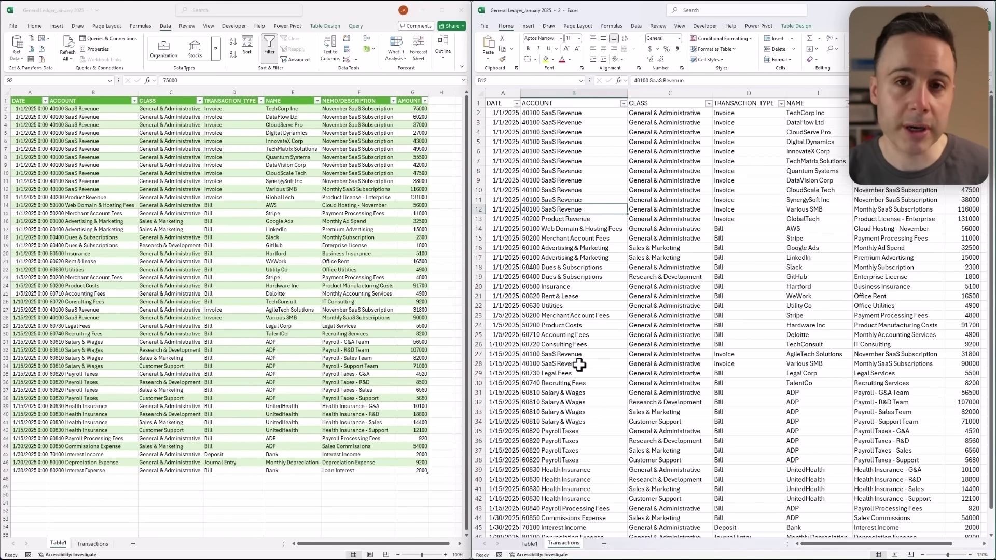
{"action": "scroll", "coordinate": [552, 501], "scroll_direction": "down", "scroll_amount": 6}
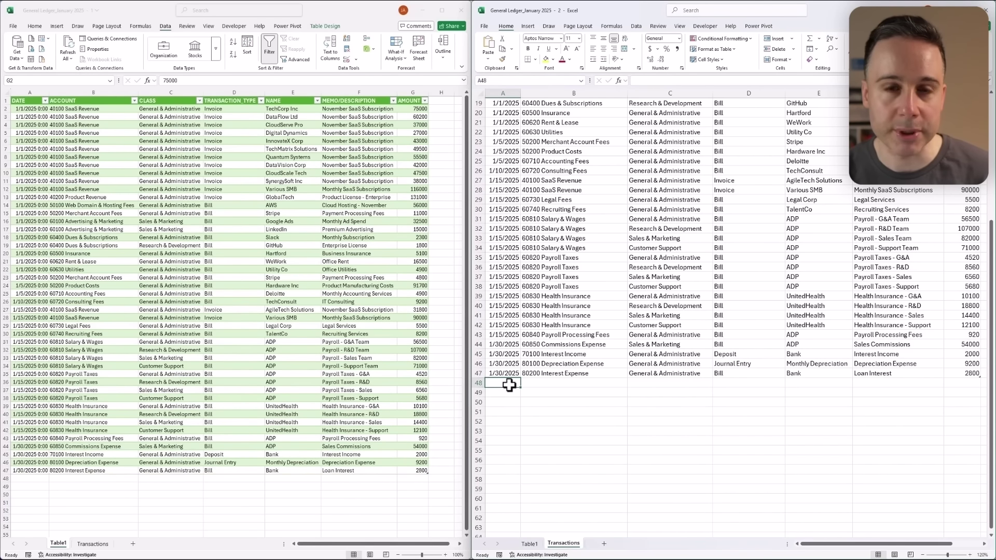
{"action": "left_click", "coordinate": [191, 253]}
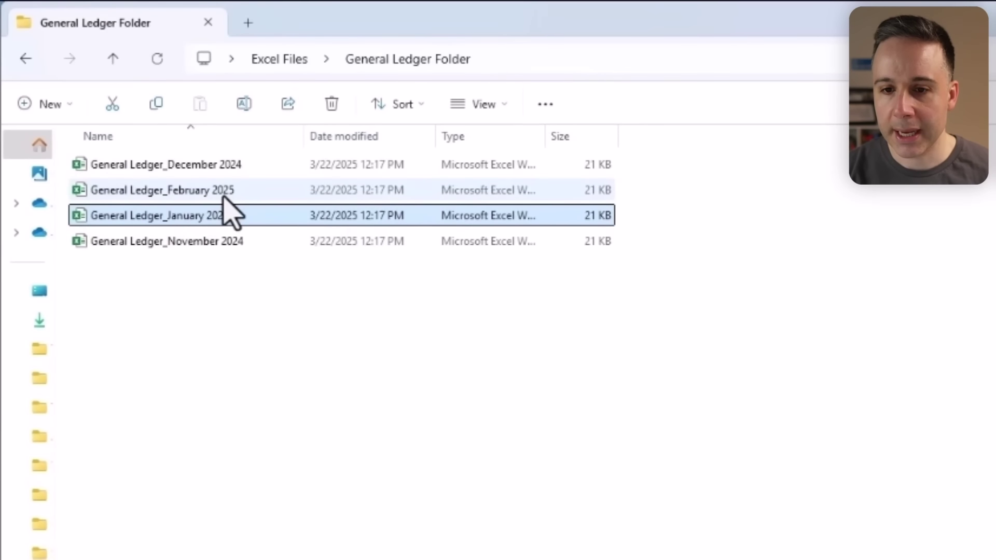
Step: Copy the transactions in A2:G47 of the General Ledger_February 2025 workbook and paste them beneath the January rows on the Transactions sheet at A48
{"action": "left_click", "coordinate": [226, 190]}
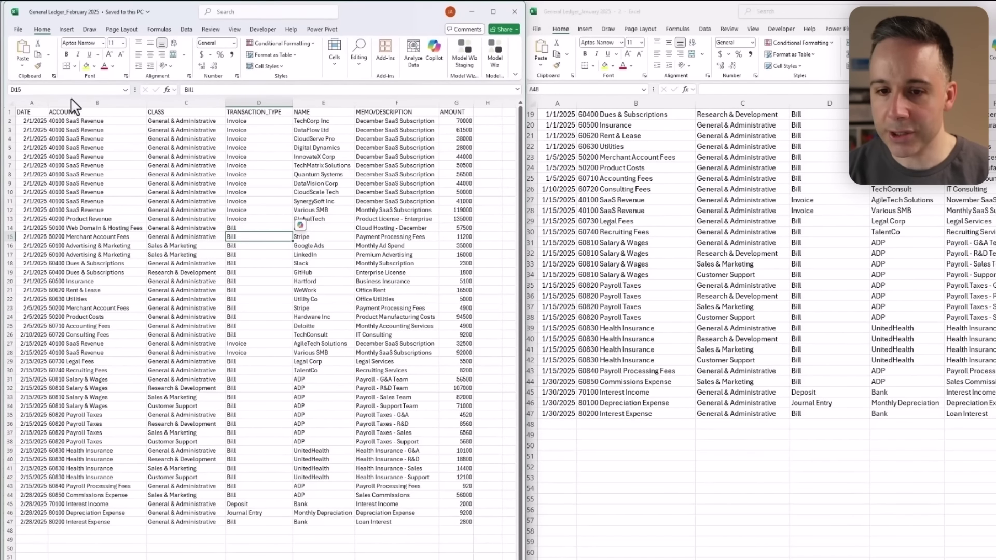
{"action": "left_click_drag", "start_coordinate": [31, 121], "coordinate": [457, 521]}
{"action": "key", "text": "ctrl+c"}
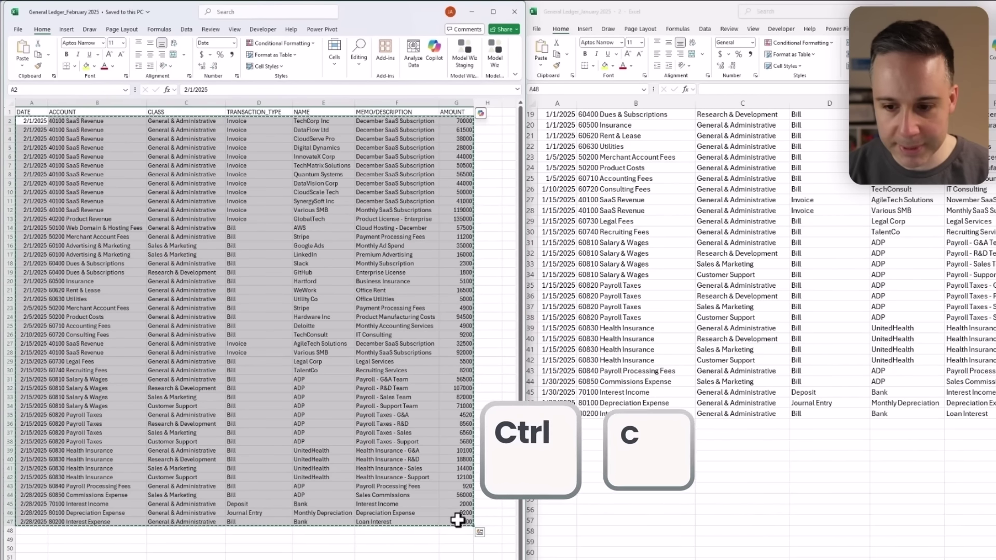
{"action": "left_click", "coordinate": [569, 427]}
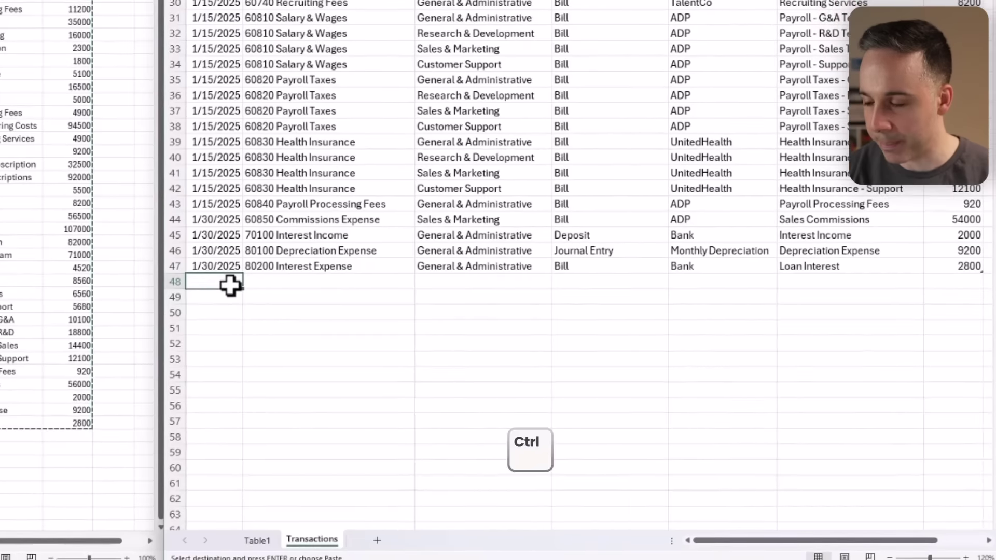
{"action": "key", "text": "ctrl+v"}
{"action": "scroll", "coordinate": [874, 254], "scroll_direction": "down", "scroll_amount": 2}
{"action": "scroll", "coordinate": [874, 254], "scroll_direction": "down", "scroll_amount": 12}
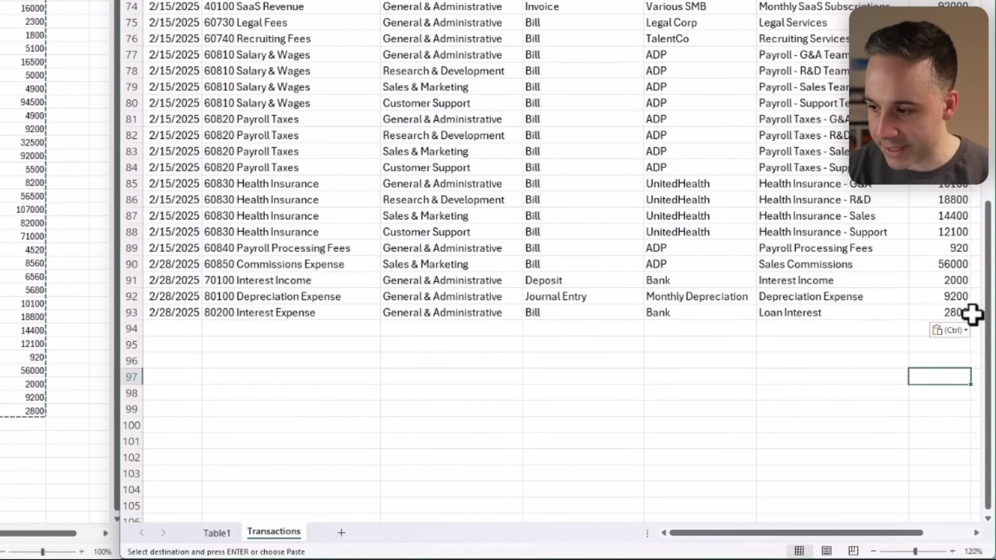
{"action": "left_click", "coordinate": [737, 381]}
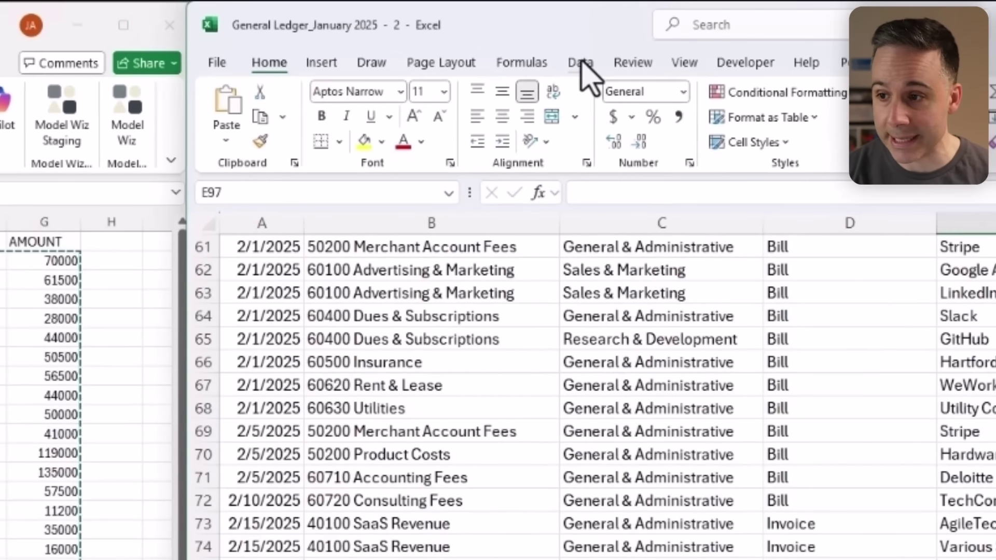
Step: Refresh the connected query table on the Table1 sheet to bring in the February transactions
{"action": "left_click", "coordinate": [582, 63]}
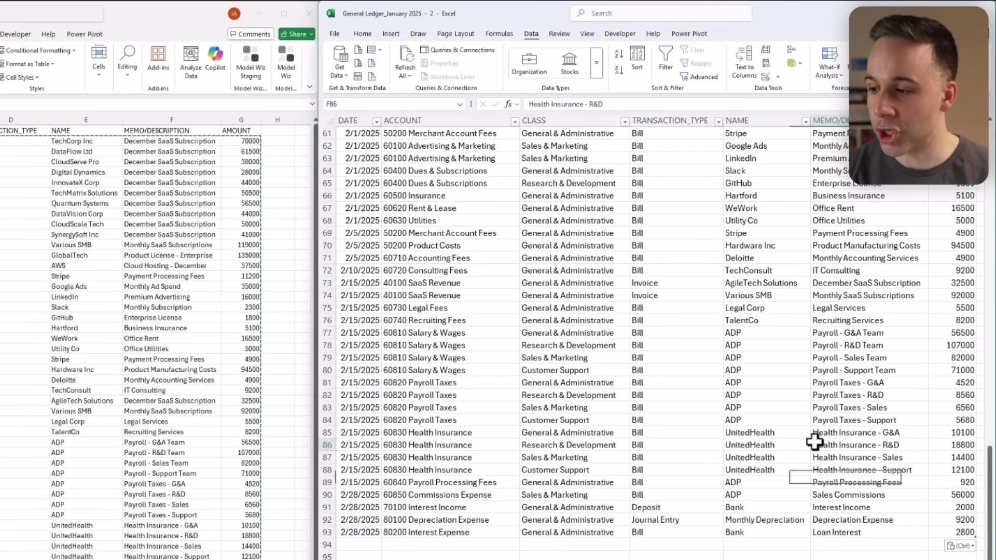
{"action": "left_click", "coordinate": [816, 443]}
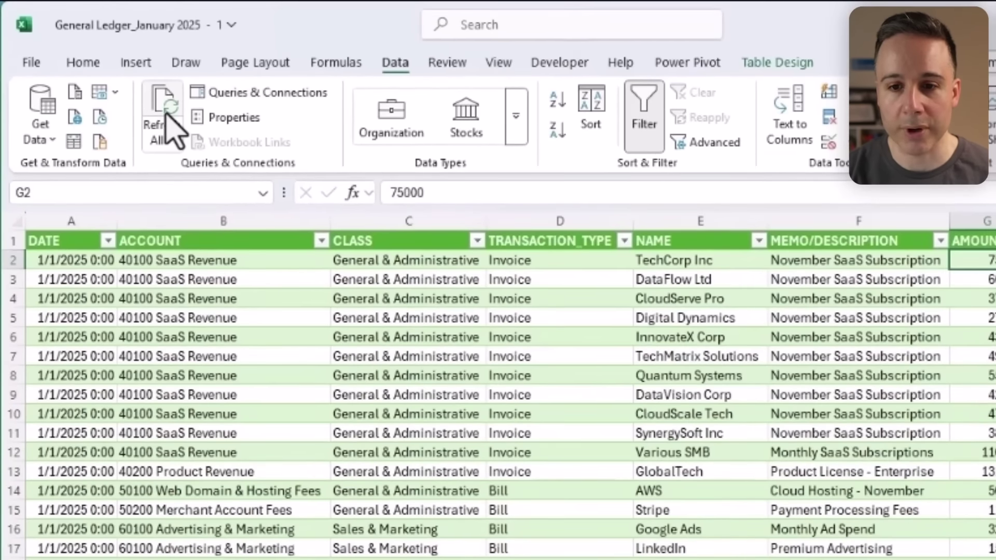
{"action": "left_click", "coordinate": [175, 117]}
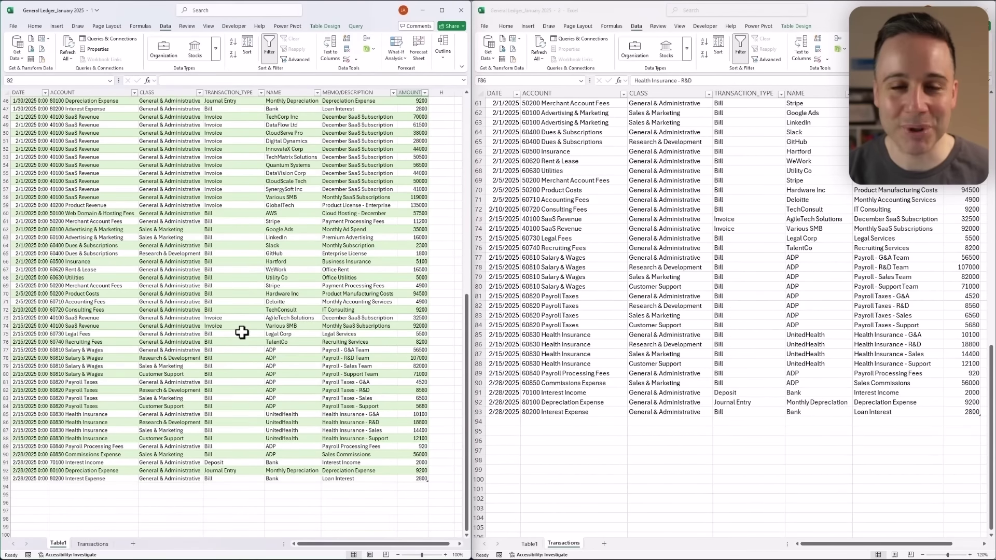
{"action": "left_click", "coordinate": [242, 332]}
{"action": "left_click_drag", "start_coordinate": [643, 218], "coordinate": [693, 280]}
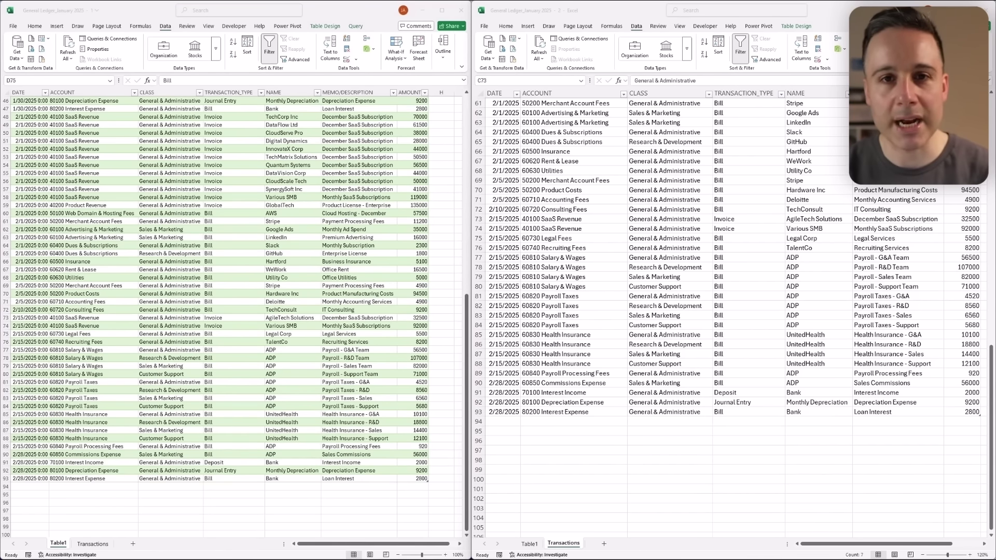
{"action": "left_click", "coordinate": [536, 232]}
{"action": "left_click_drag", "start_coordinate": [550, 257], "coordinate": [645, 363]}
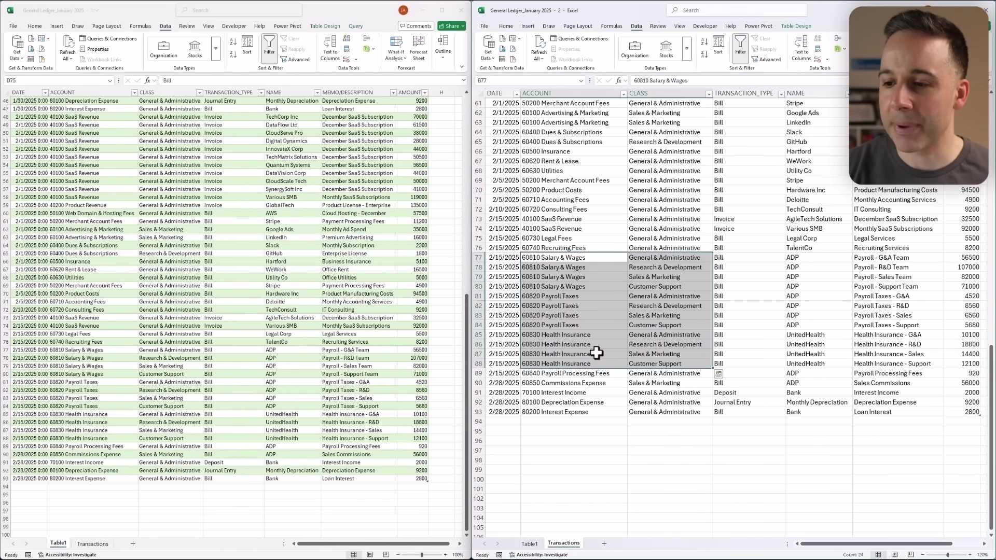
{"action": "left_click", "coordinate": [561, 196]}
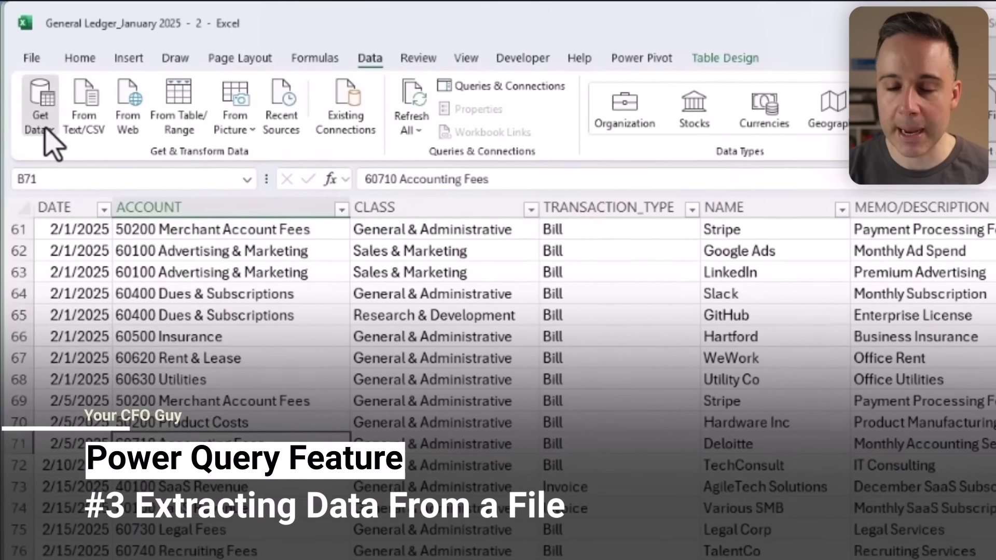
Step: Import the Transactions sheet from the General Ledger_December 2024 workbook and open it for transformation in the Power Query Editor
{"action": "left_click", "coordinate": [43, 119]}
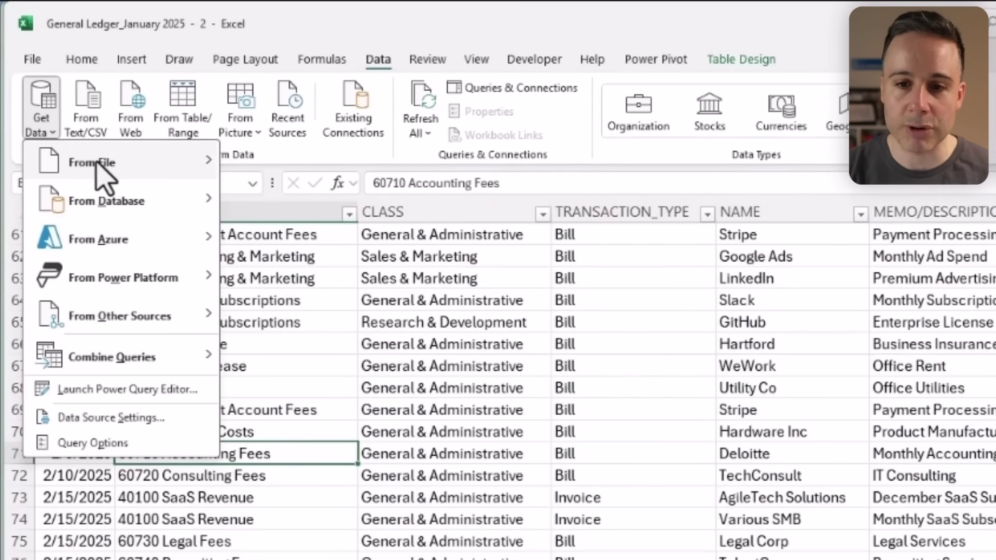
{"action": "mouse_move", "coordinate": [96, 164]}
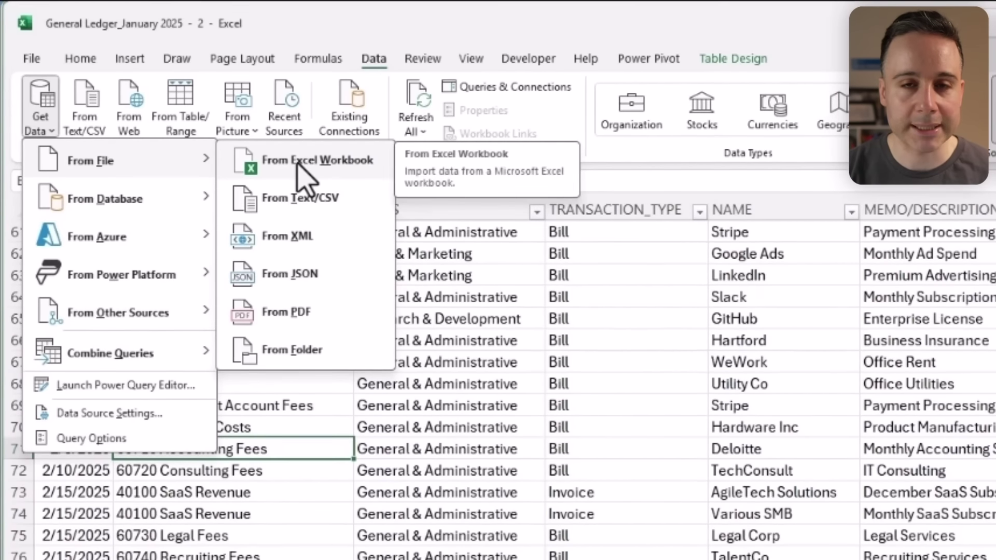
{"action": "left_click", "coordinate": [301, 165]}
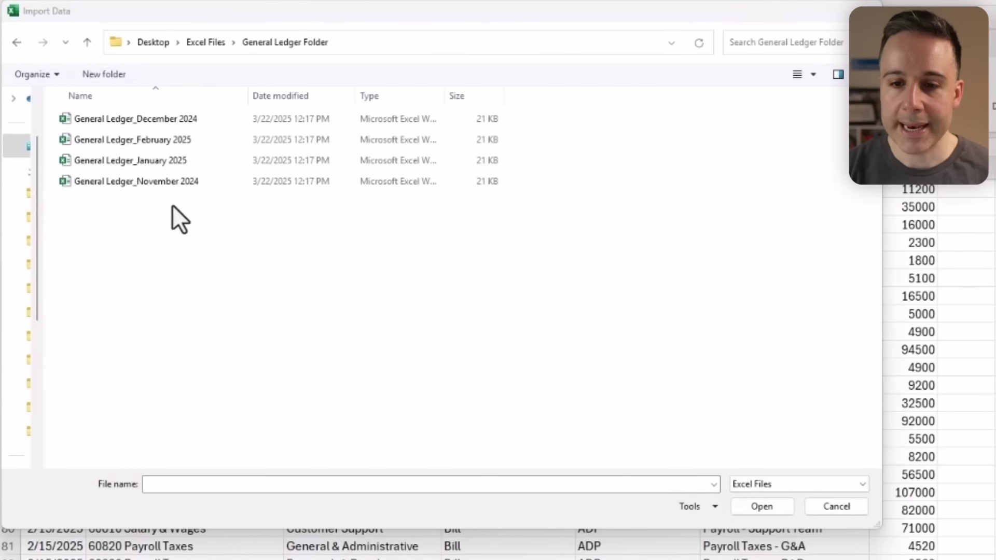
{"action": "left_click", "coordinate": [141, 117]}
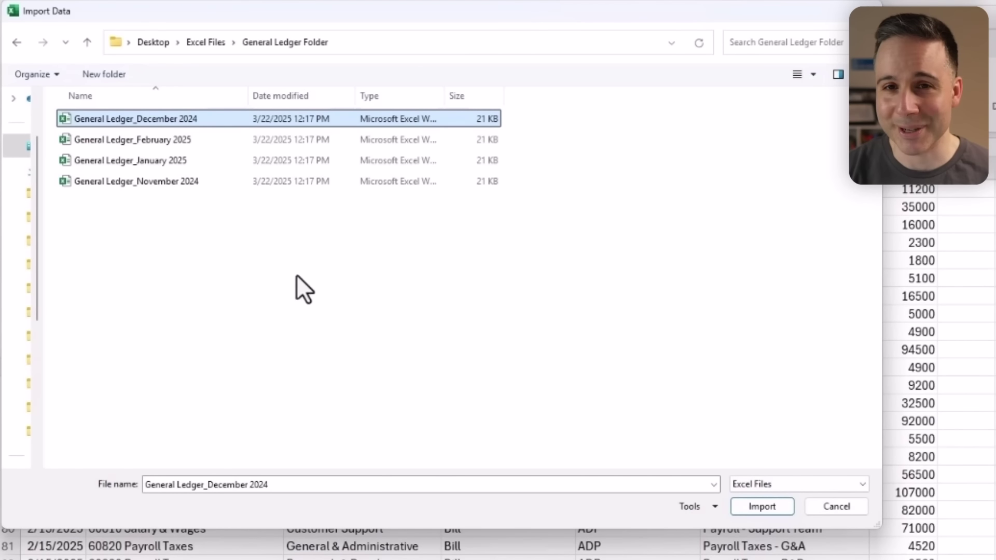
{"action": "left_click", "coordinate": [763, 513]}
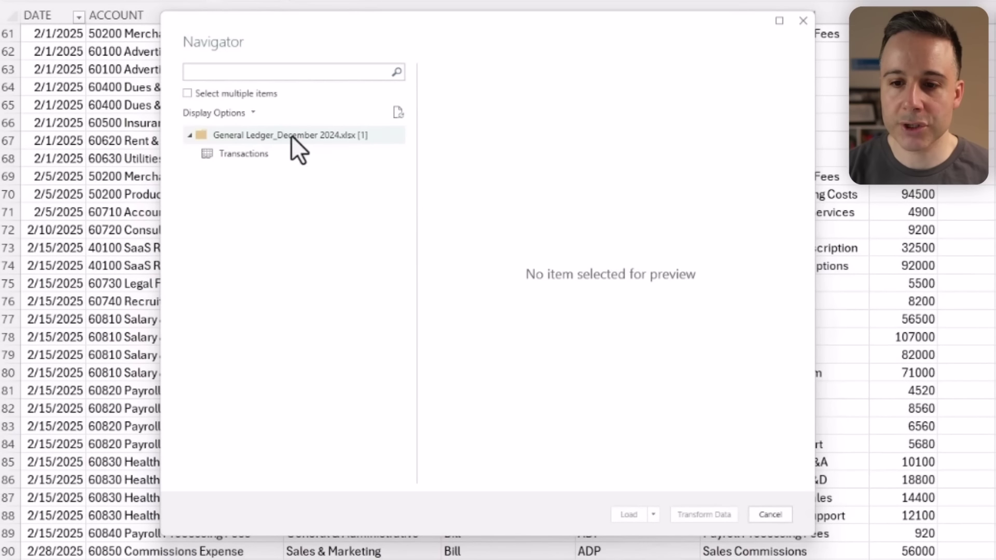
{"action": "left_click", "coordinate": [242, 154]}
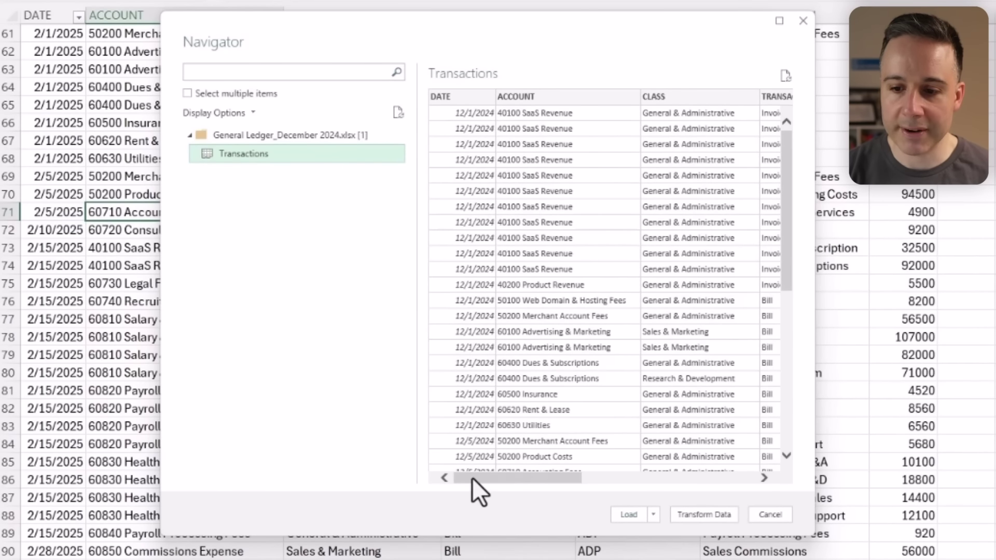
{"action": "left_click_drag", "start_coordinate": [472, 477], "coordinate": [450, 467]}
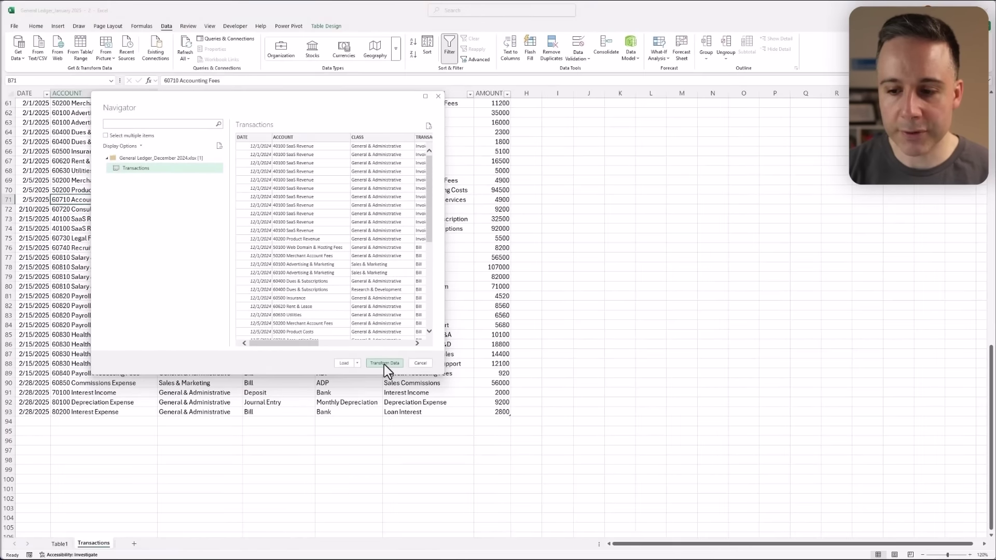
{"action": "left_click", "coordinate": [789, 155]}
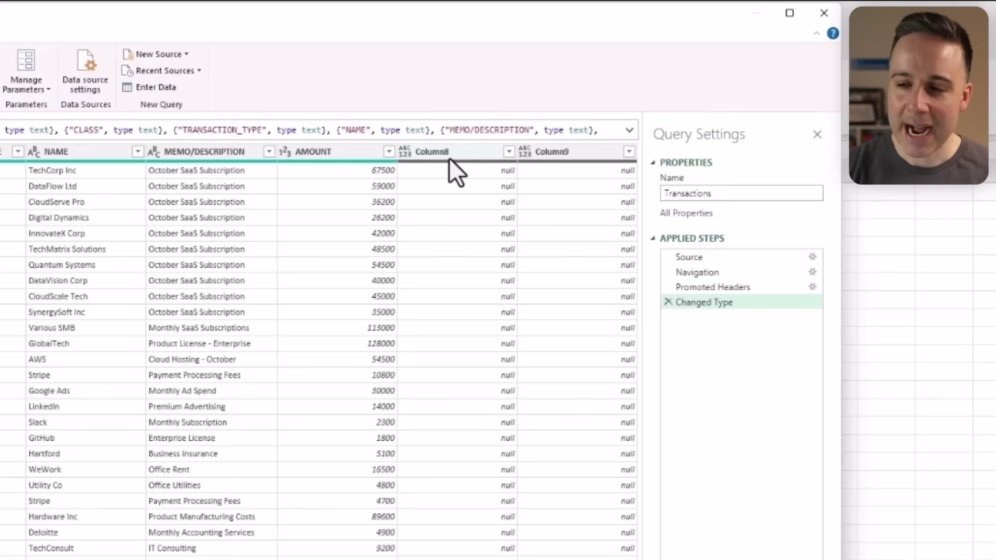
Step: Inspect the empty Column8 and Column9 and rename the imported Transactions query as December
{"action": "left_click", "coordinate": [598, 88]}
{"action": "left_click", "coordinate": [649, 85]}
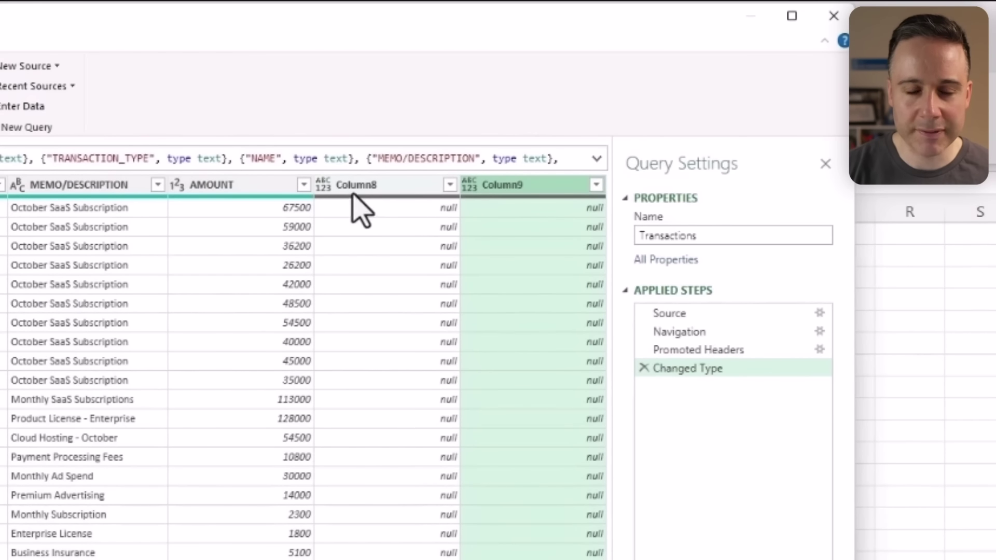
{"action": "left_click_drag", "start_coordinate": [712, 236], "coordinate": [545, 249]}
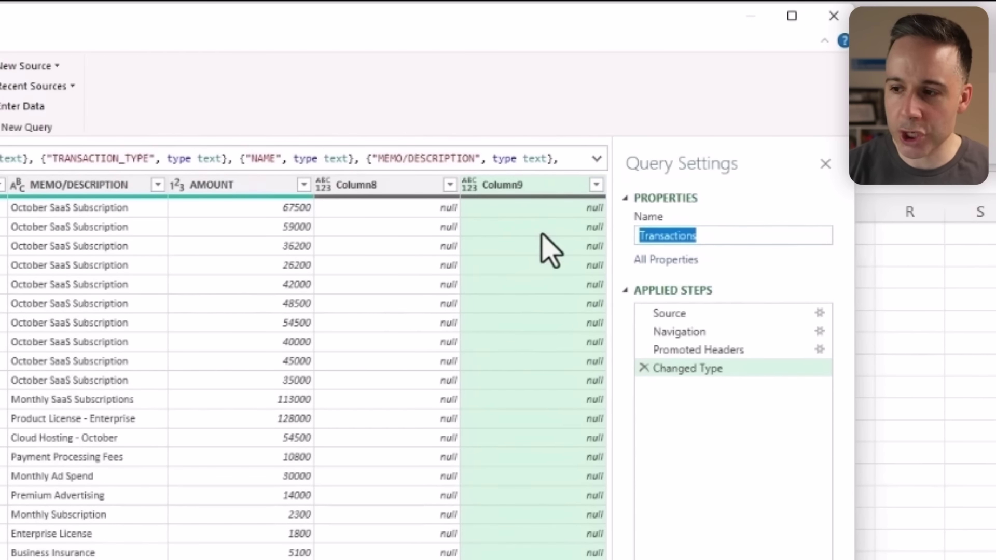
{"action": "type", "text": "December"}
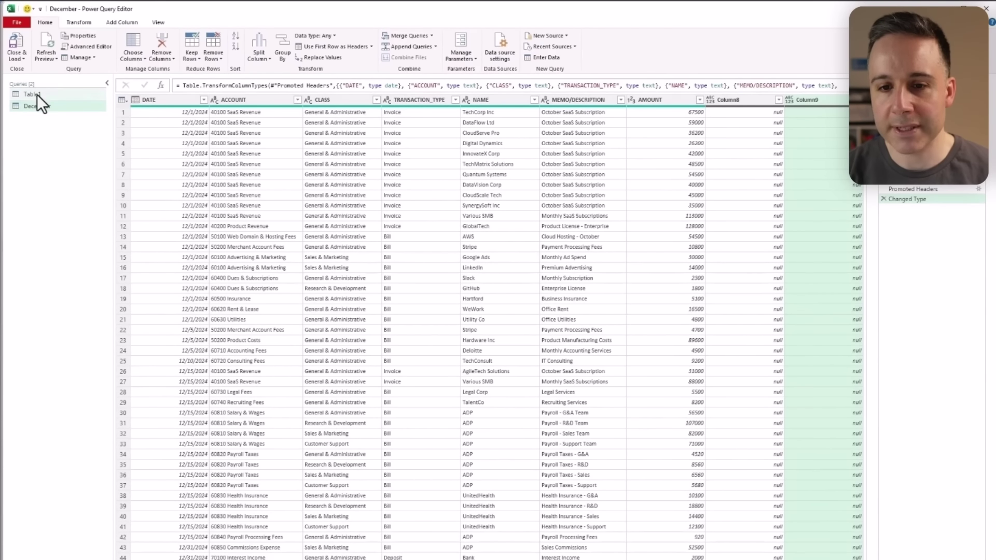
Step: Check the rows of the Table1 query, and load the December query to the workbook as a connection only
{"action": "left_click", "coordinate": [37, 94]}
{"action": "scroll", "coordinate": [247, 228], "scroll_direction": "down", "scroll_amount": 12}
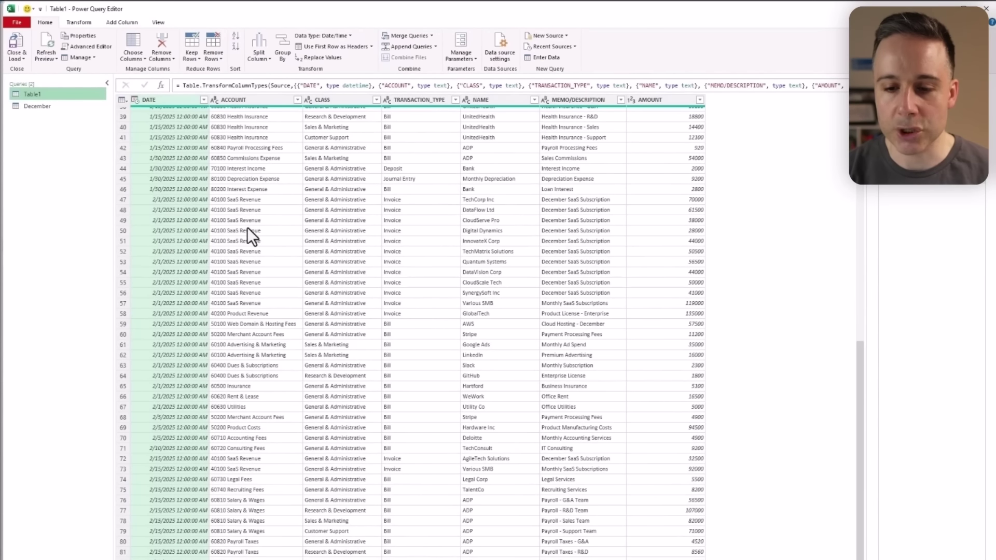
{"action": "scroll", "coordinate": [247, 228], "scroll_direction": "up", "scroll_amount": 12}
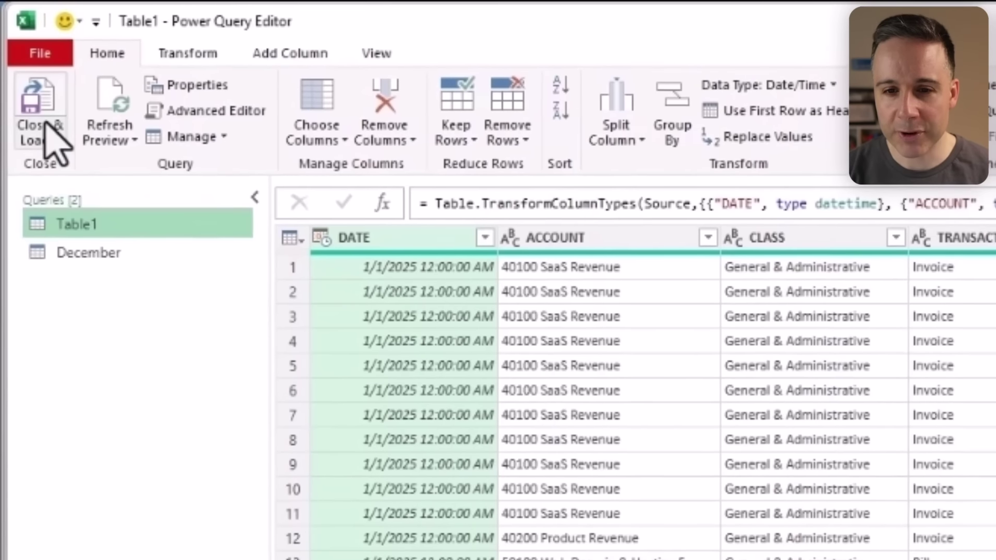
{"action": "left_click", "coordinate": [48, 145]}
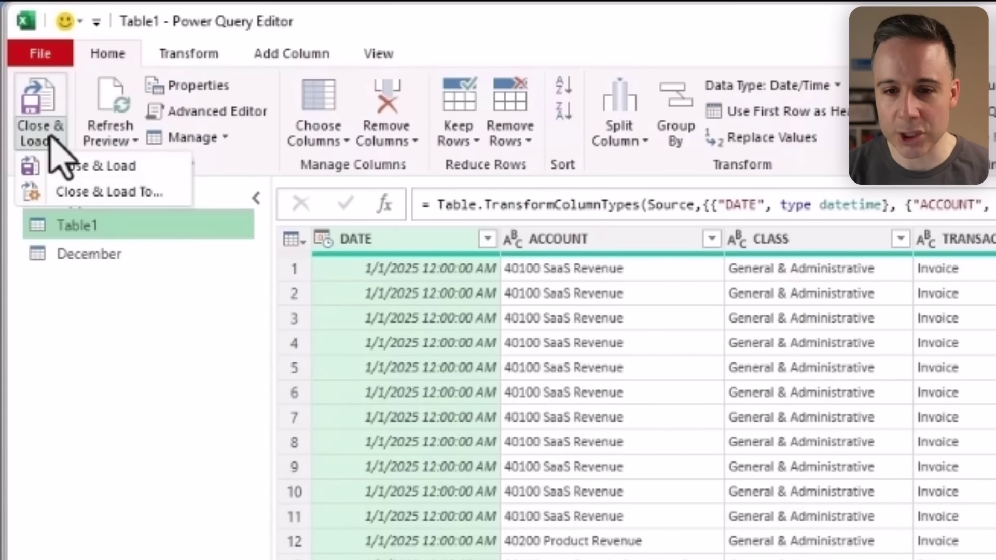
{"action": "left_click", "coordinate": [101, 198]}
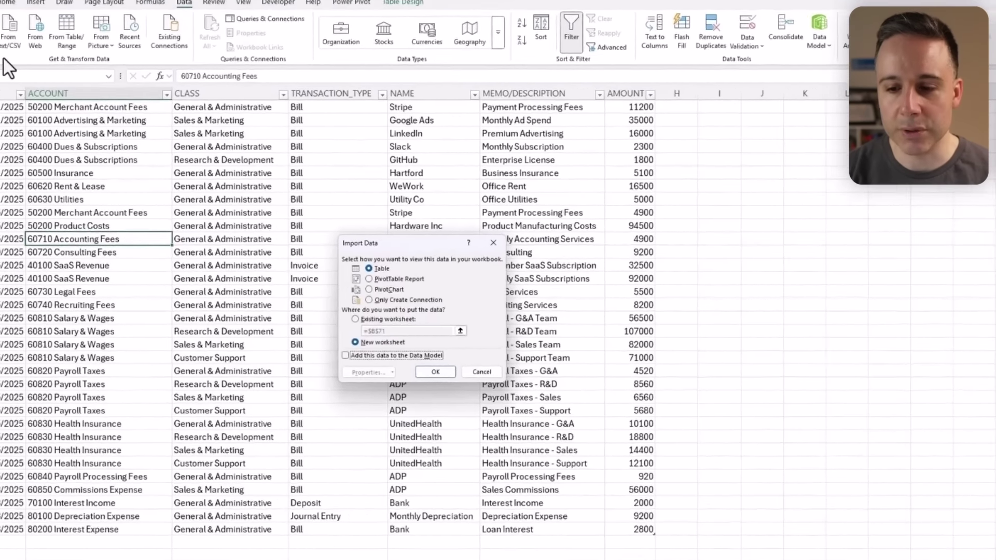
{"action": "left_click", "coordinate": [369, 300]}
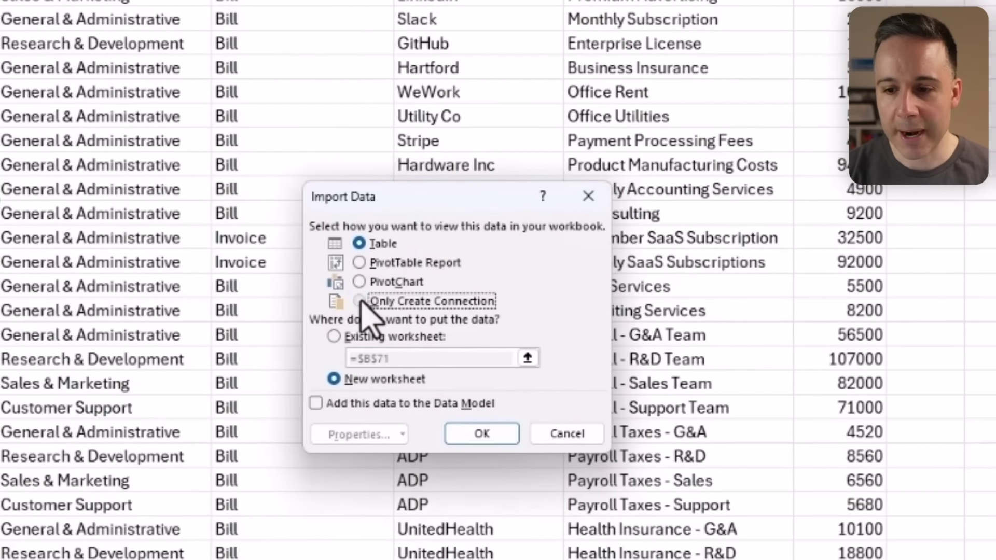
{"action": "left_click", "coordinate": [480, 436]}
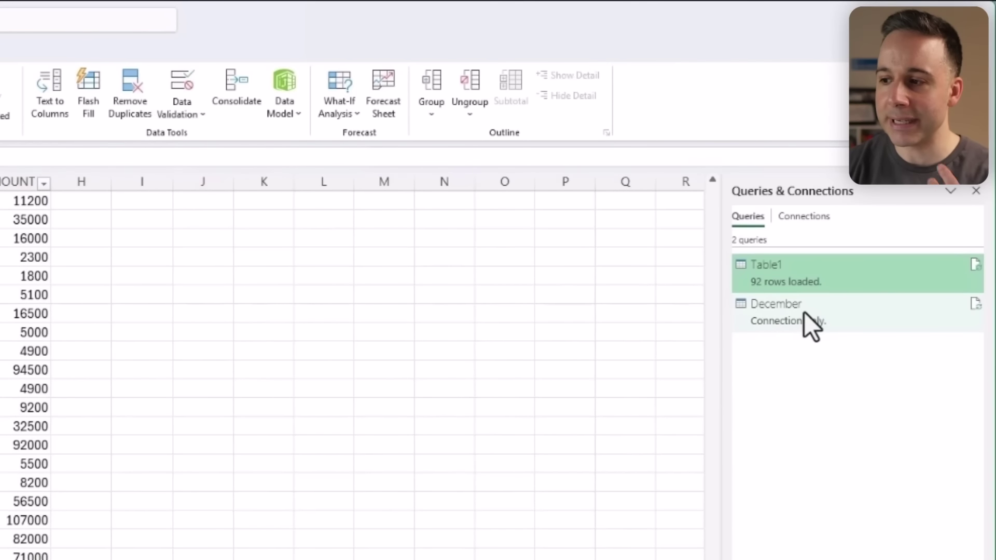
Step: Reopen the Table1 query in the Power Query Editor, look at the December query and return to Table1
{"action": "double_click", "coordinate": [804, 312]}
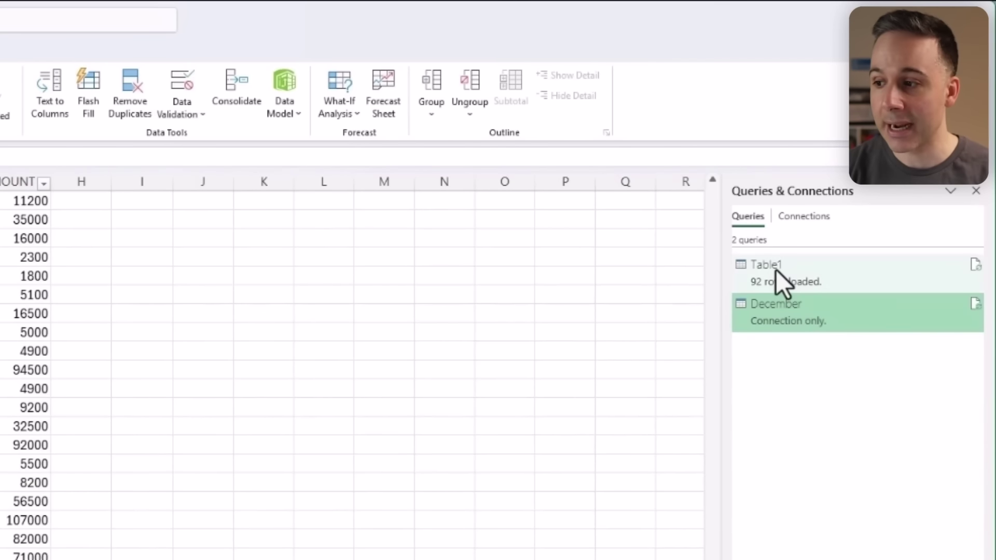
{"action": "mouse_move", "coordinate": [794, 279]}
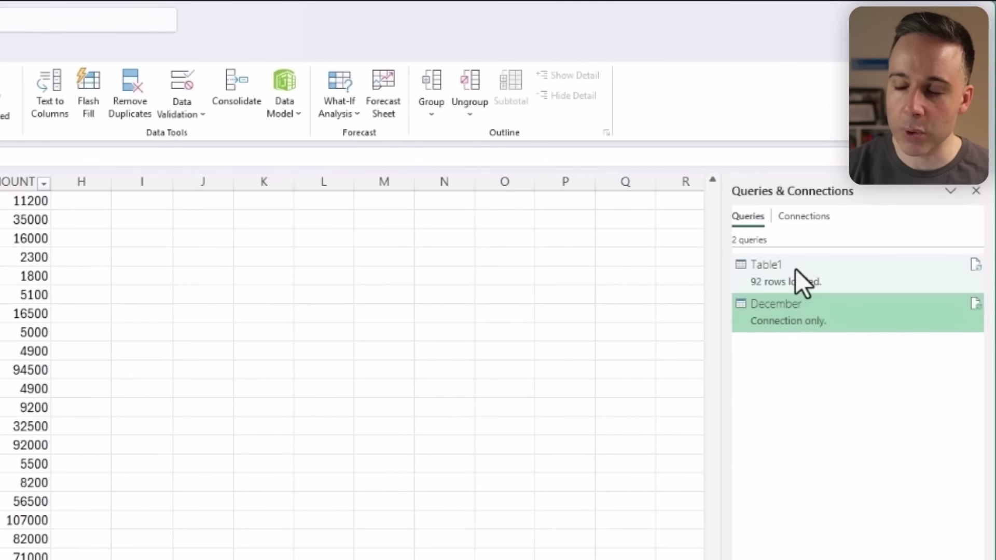
{"action": "double_click", "coordinate": [793, 272]}
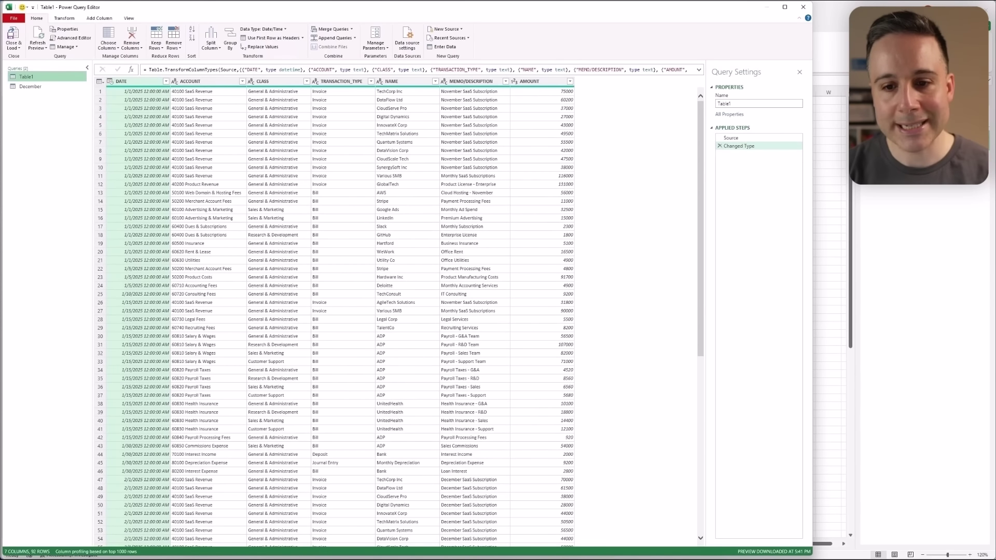
{"action": "left_click", "coordinate": [28, 88]}
{"action": "left_click", "coordinate": [30, 77]}
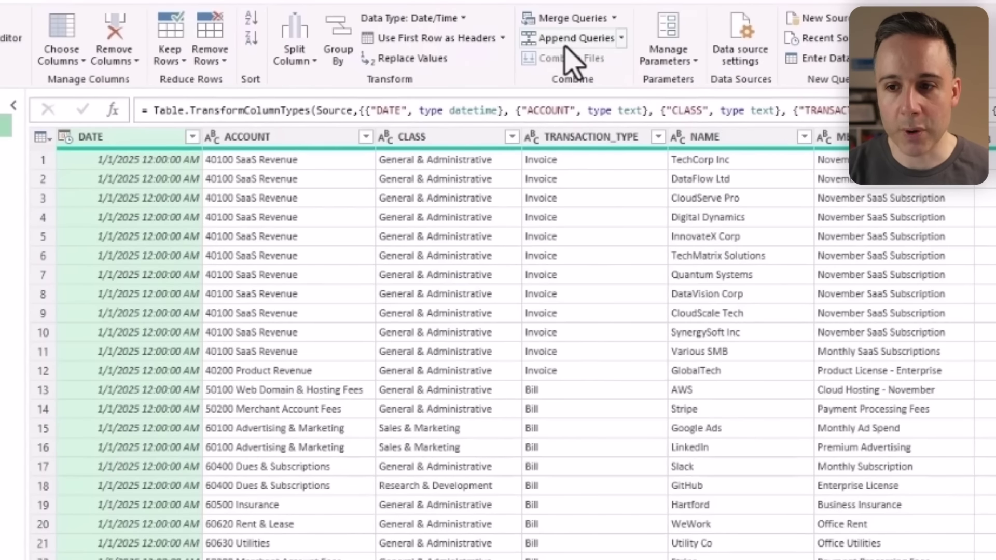
Step: Append the December query to Table1, load the combined result to the worksheet and check the rows down to the December transactions
{"action": "left_click", "coordinate": [566, 45]}
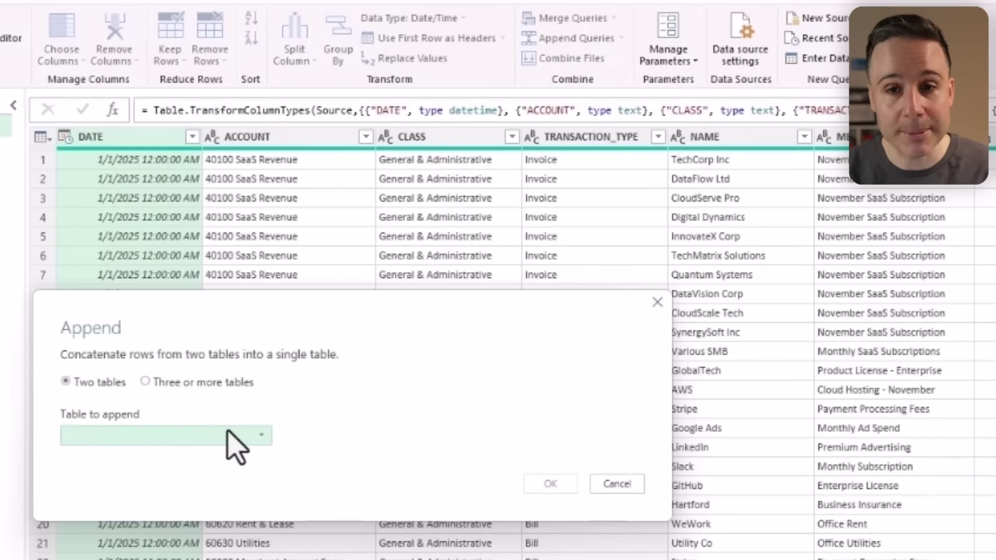
{"action": "left_click", "coordinate": [232, 436]}
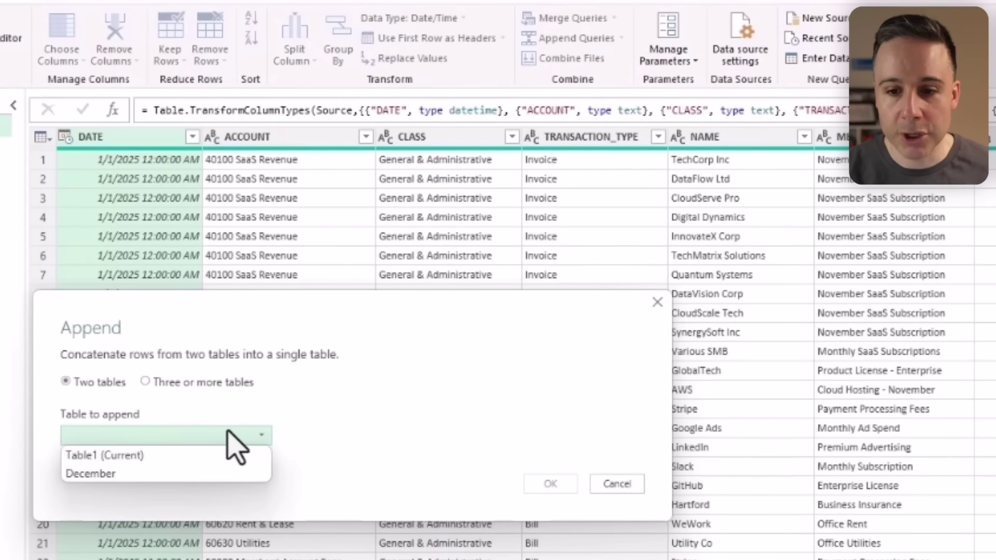
{"action": "left_click", "coordinate": [189, 473]}
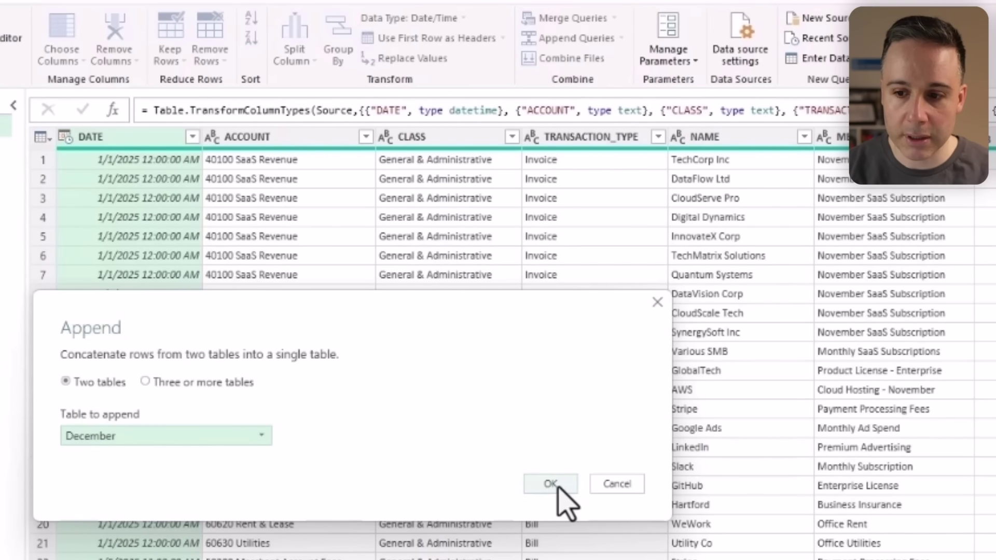
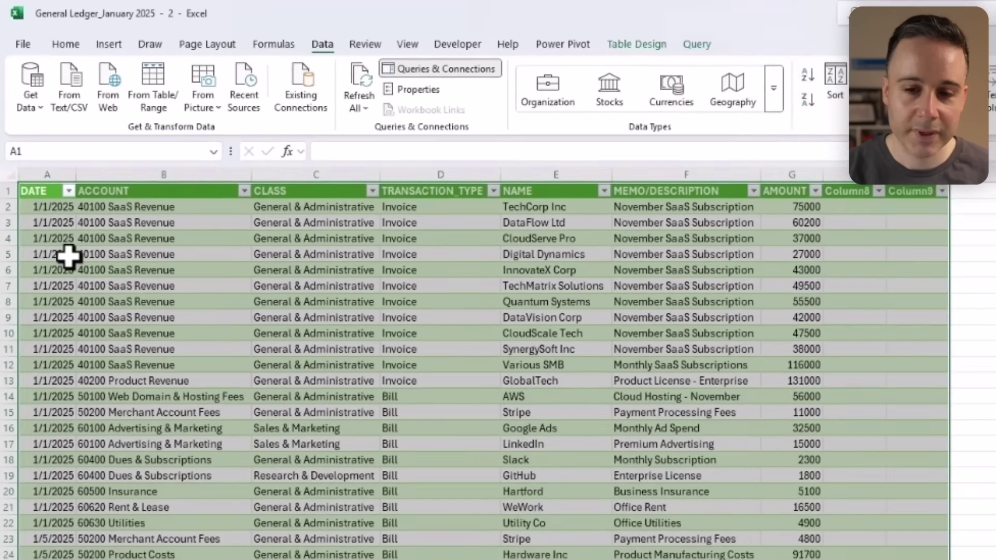
{"action": "left_click", "coordinate": [68, 335]}
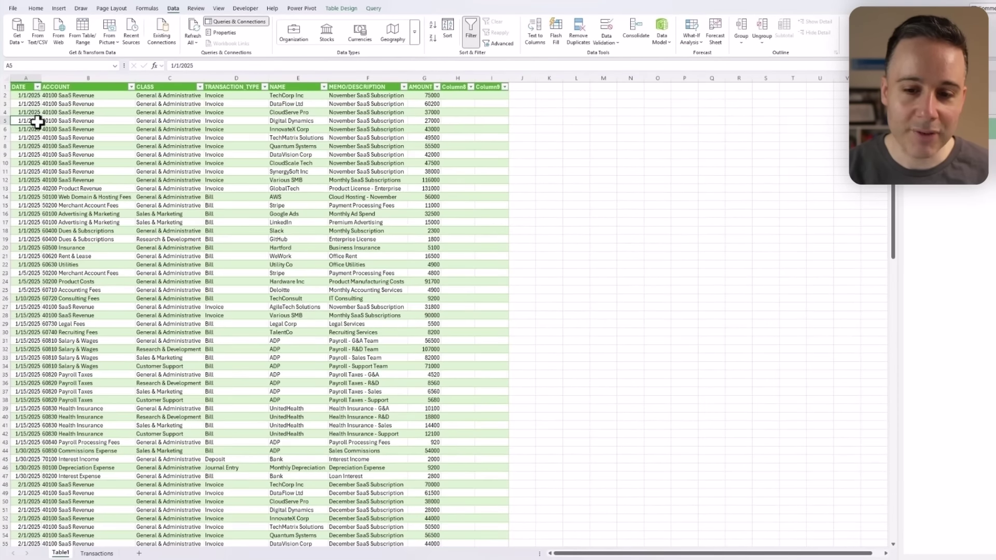
{"action": "scroll", "coordinate": [37, 123], "scroll_direction": "down", "scroll_amount": 20}
{"action": "scroll", "coordinate": [37, 121], "scroll_direction": "down", "scroll_amount": 4}
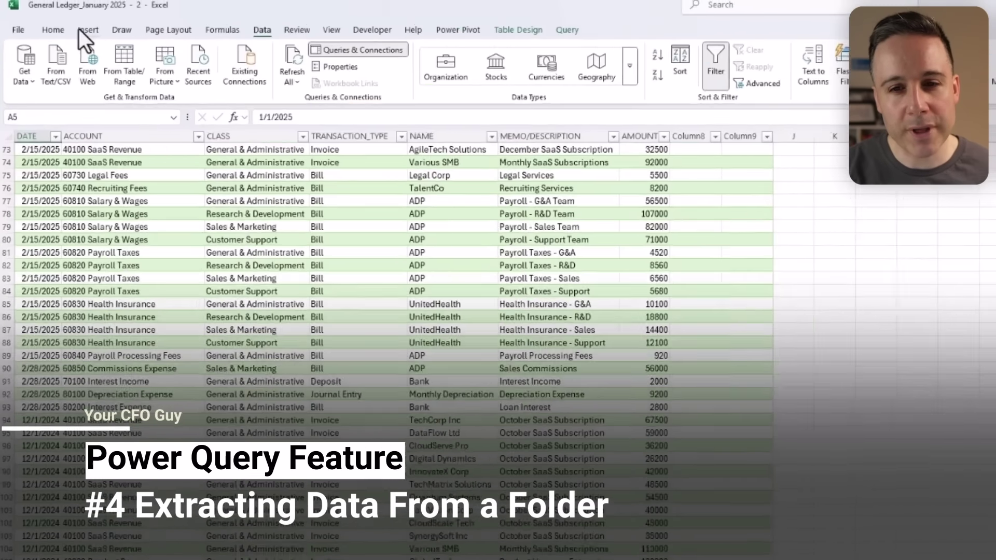
Step: Create a blank workbook and start a folder import from the General Ledger Folder inside the desktop's Excel Files folder
{"action": "left_click", "coordinate": [18, 30]}
{"action": "left_click", "coordinate": [256, 216]}
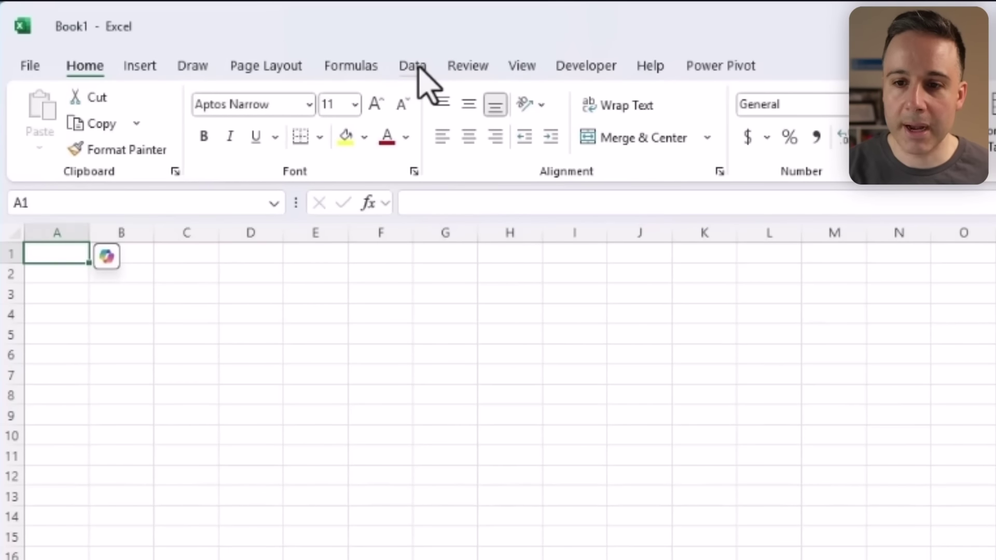
{"action": "left_click", "coordinate": [414, 66]}
{"action": "left_click", "coordinate": [40, 133]}
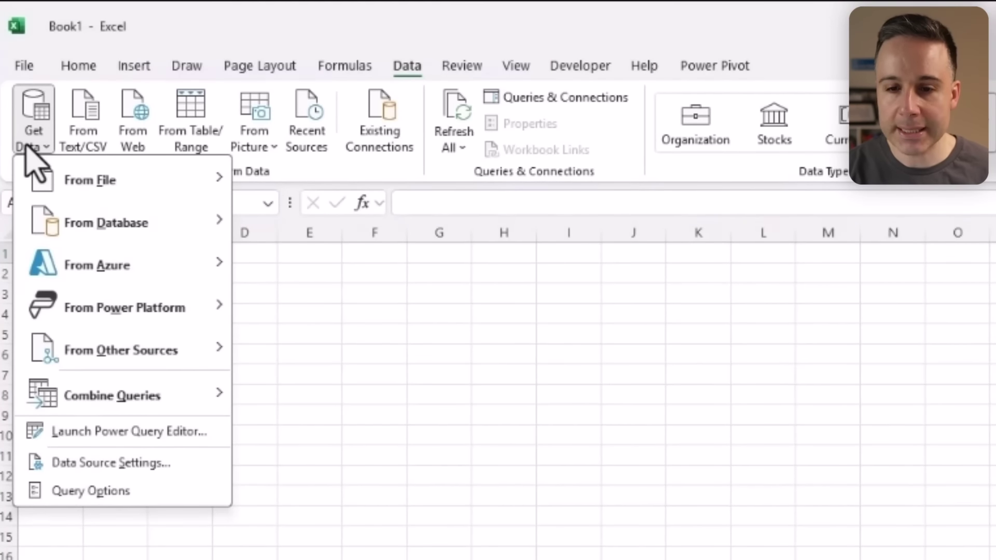
{"action": "mouse_move", "coordinate": [114, 178]}
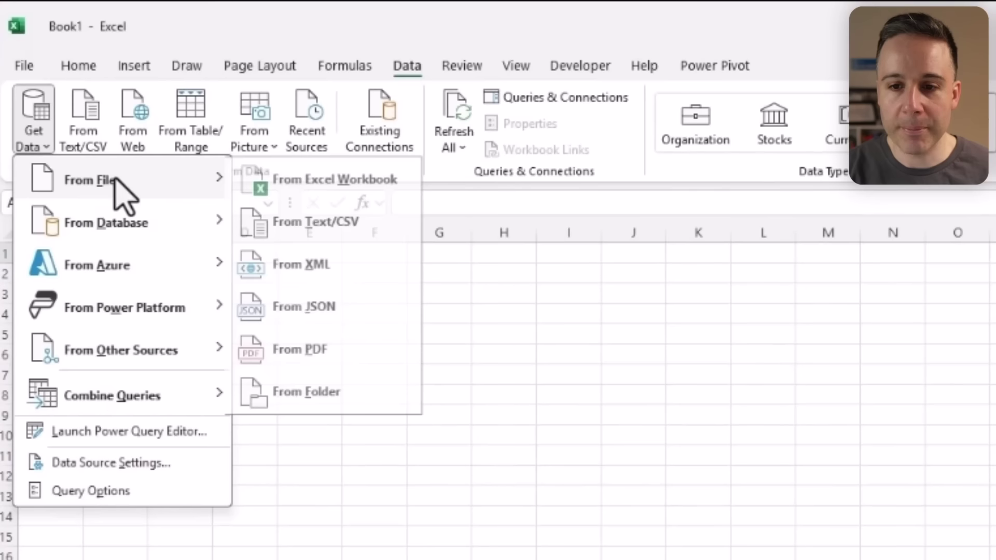
{"action": "left_click", "coordinate": [369, 401]}
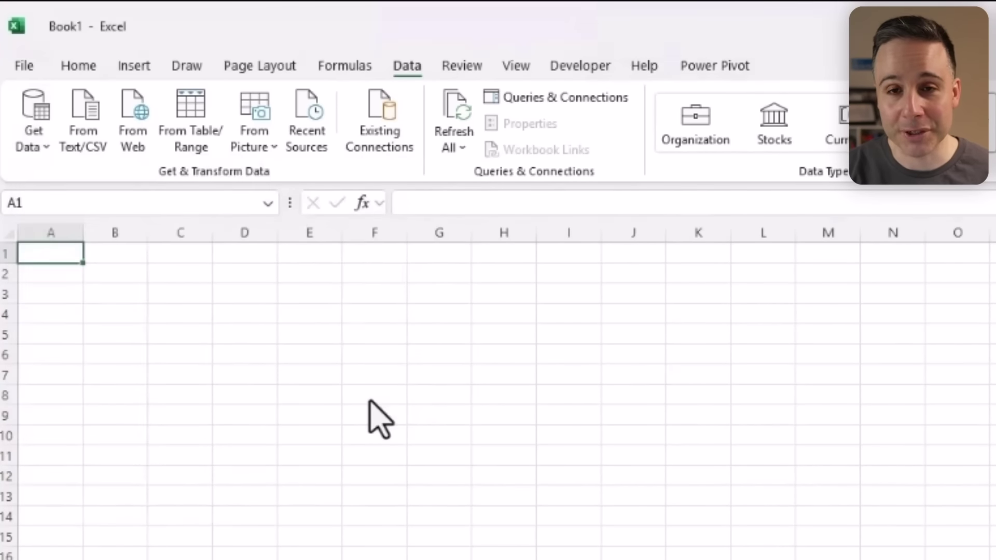
{"action": "left_click", "coordinate": [151, 170]}
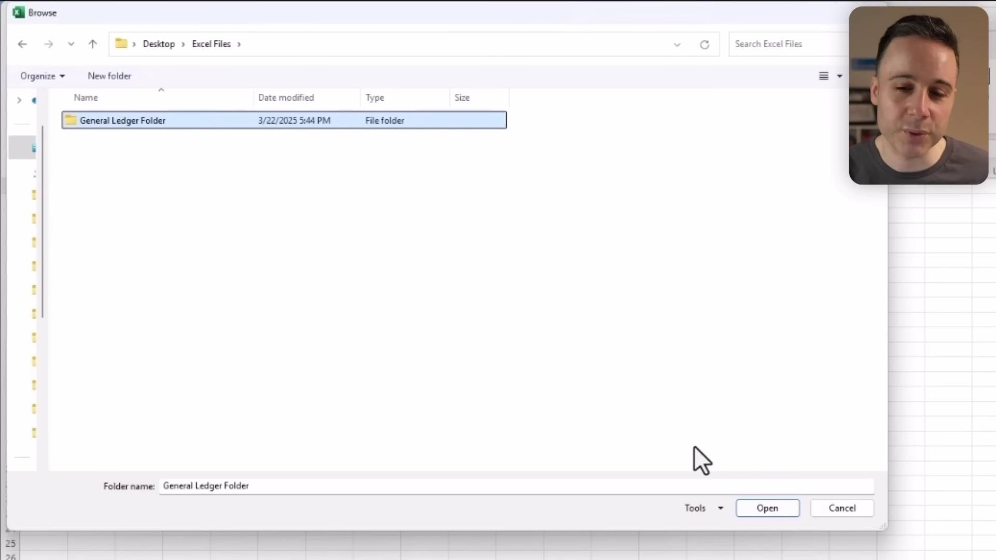
{"action": "left_click", "coordinate": [782, 507]}
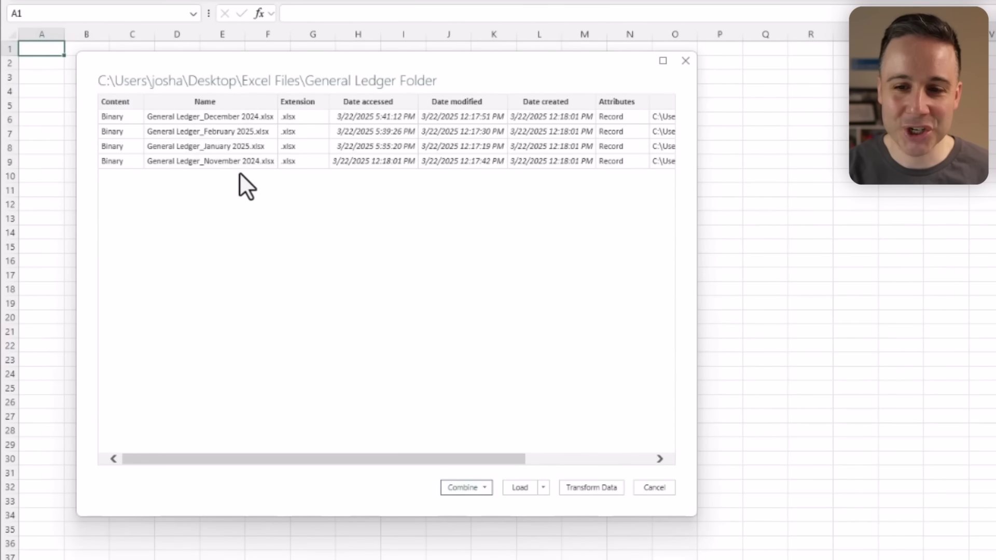
Step: Combine and transform the folder's files, extracting the Transactions sheet from each with the first file as the sample
{"action": "left_click", "coordinate": [481, 493]}
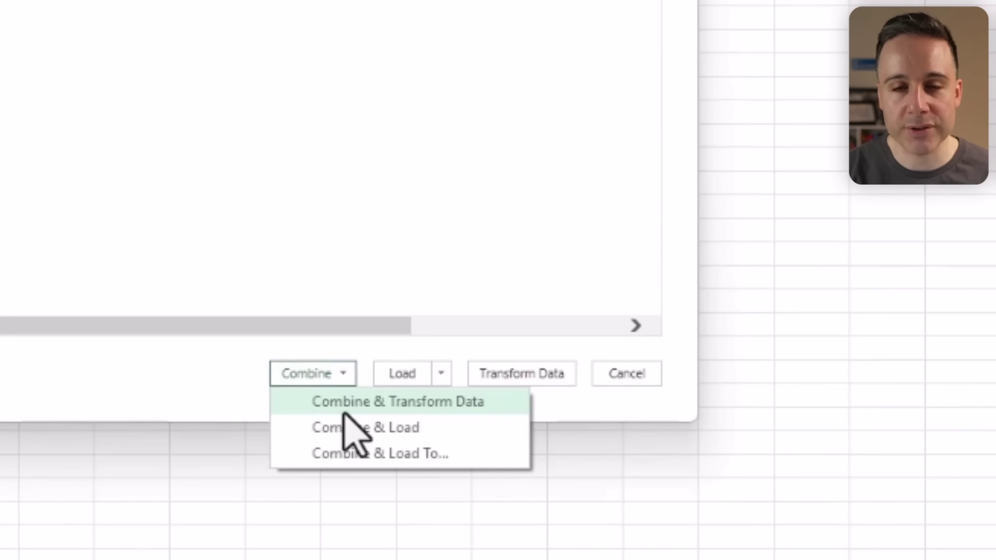
{"action": "left_click", "coordinate": [344, 410]}
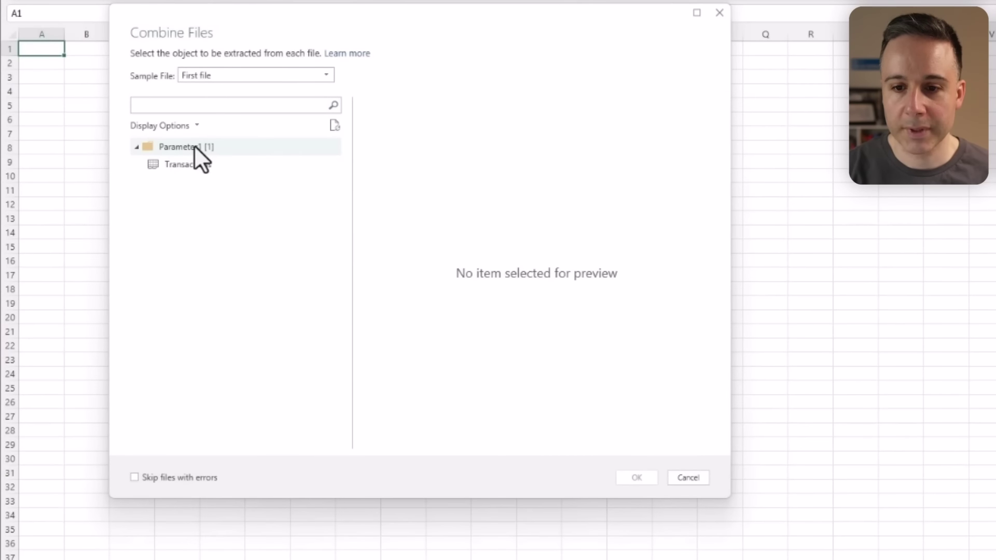
{"action": "left_click", "coordinate": [194, 146]}
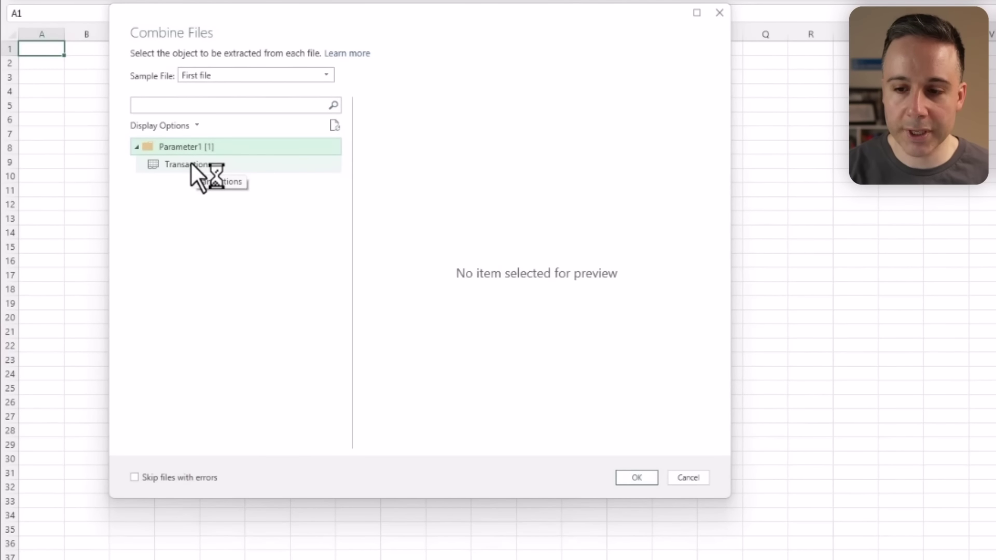
{"action": "left_click", "coordinate": [191, 164]}
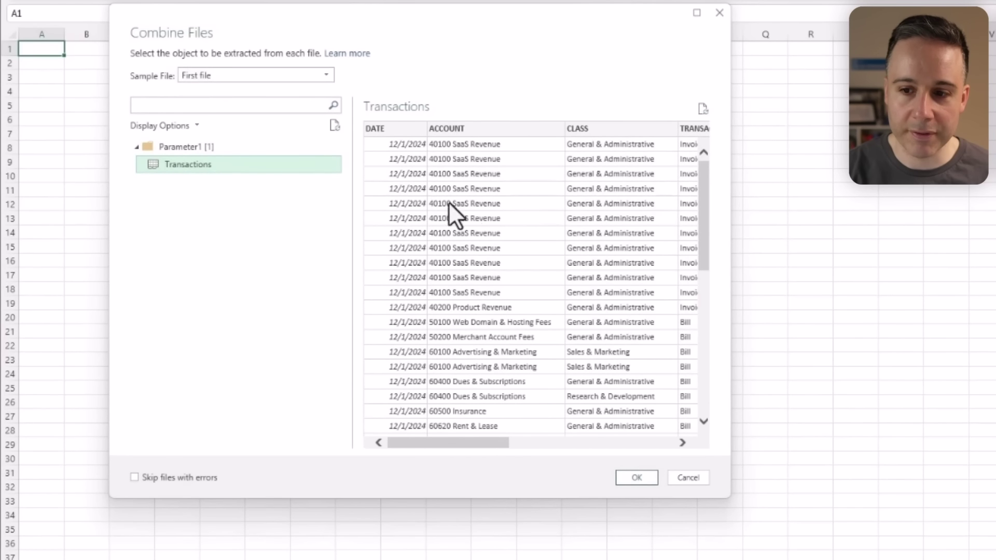
{"action": "scroll", "coordinate": [506, 238], "scroll_direction": "down", "scroll_amount": 5}
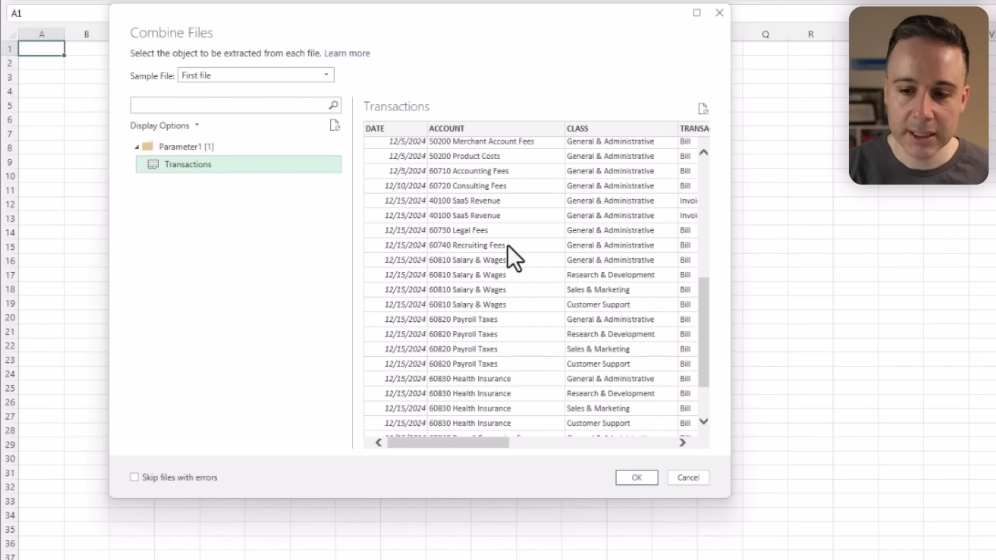
{"action": "scroll", "coordinate": [506, 243], "scroll_direction": "up", "scroll_amount": 5}
{"action": "left_click", "coordinate": [620, 479]}
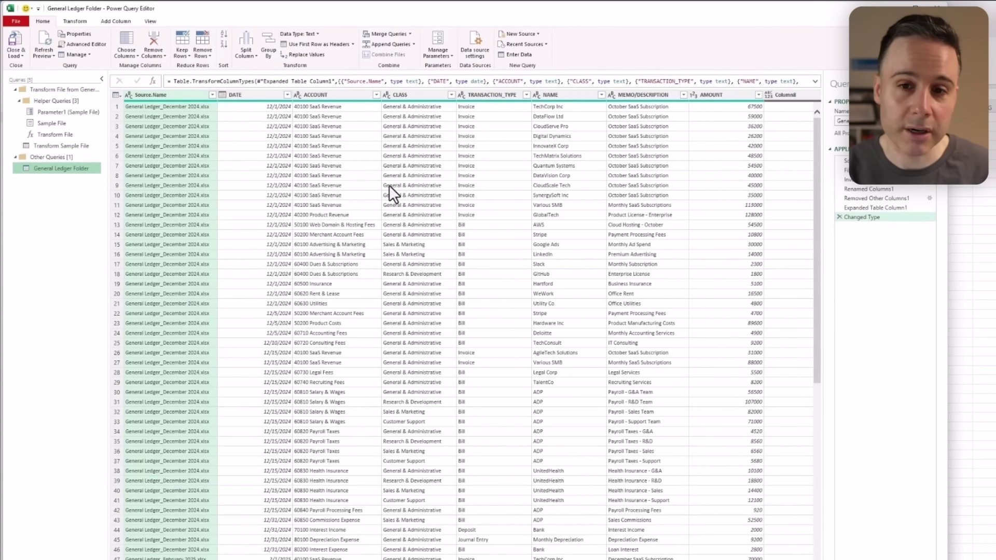
Step: Load the combined General Ledger Folder query to the worksheet and check the rows from each monthly source file
{"action": "left_click", "coordinate": [17, 37]}
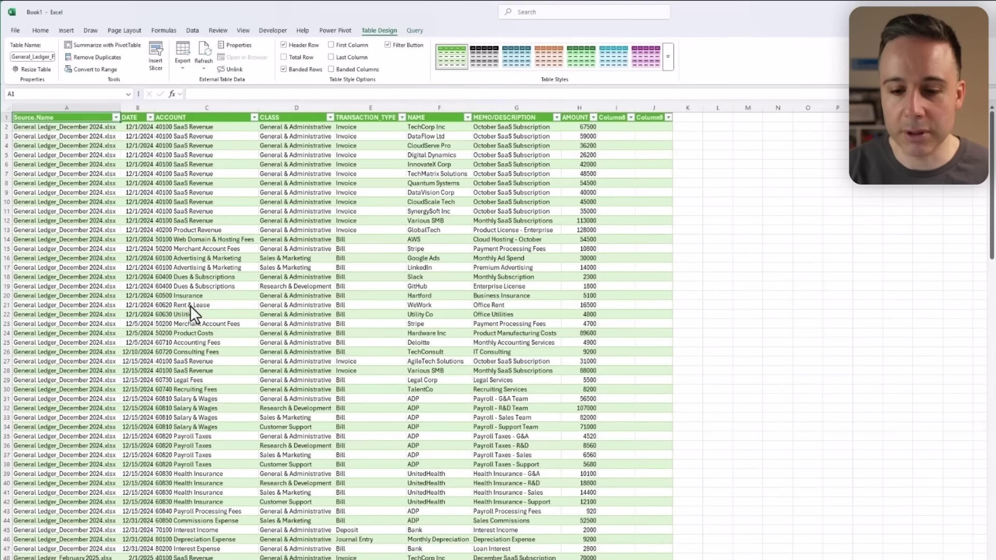
{"action": "left_click", "coordinate": [179, 259]}
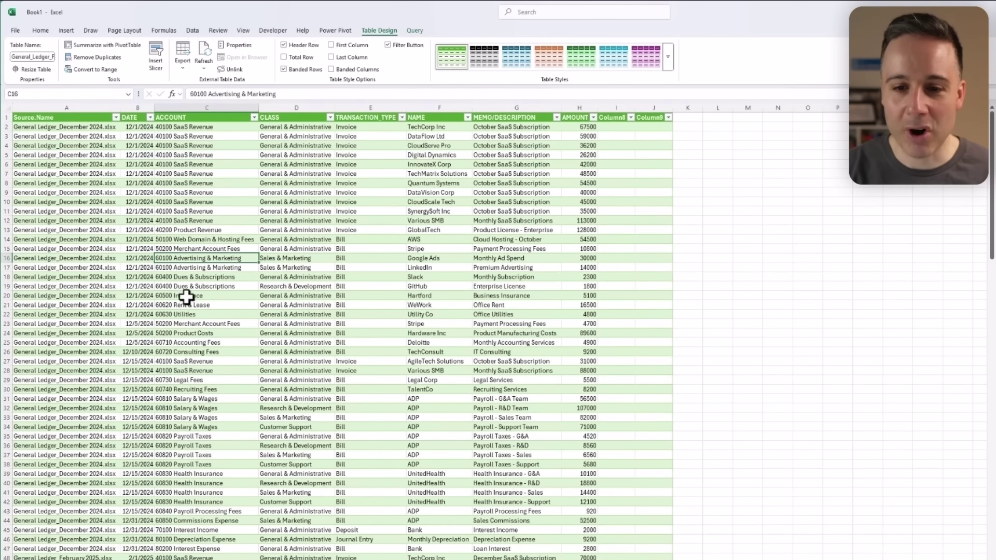
{"action": "scroll", "coordinate": [132, 244], "scroll_direction": "down", "scroll_amount": 6}
{"action": "scroll", "coordinate": [132, 243], "scroll_direction": "down", "scroll_amount": 20}
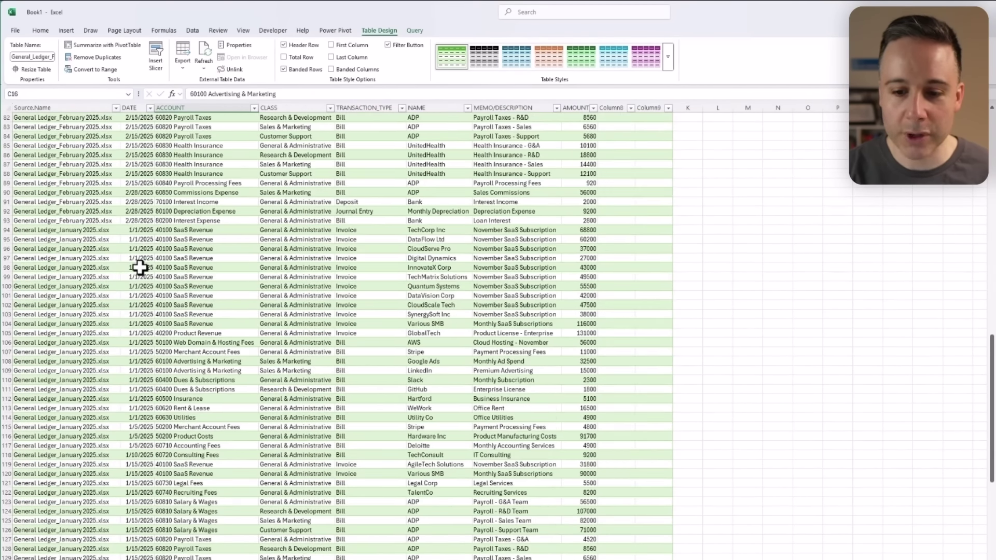
{"action": "scroll", "coordinate": [140, 267], "scroll_direction": "down", "scroll_amount": 16}
{"action": "left_click", "coordinate": [193, 31]}
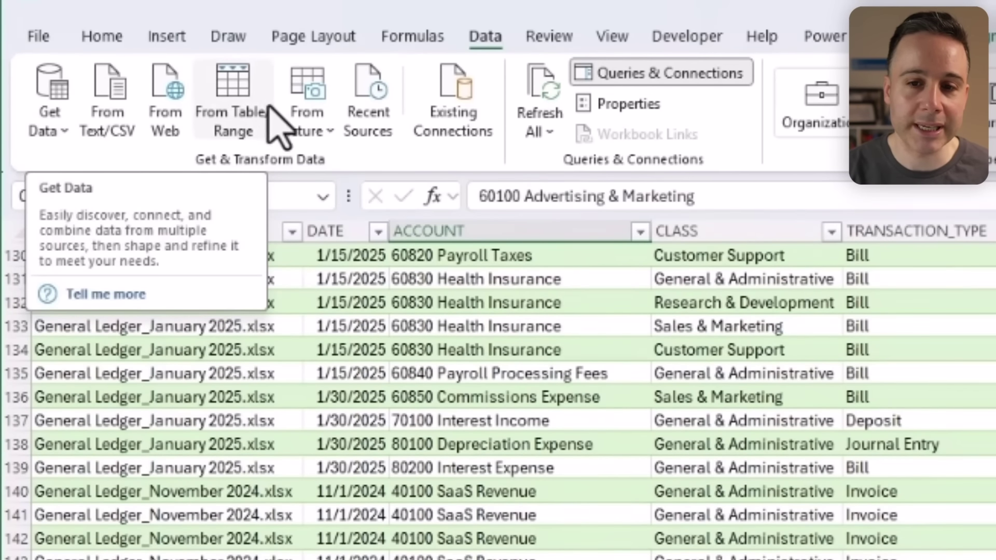
{"action": "left_click", "coordinate": [36, 116]}
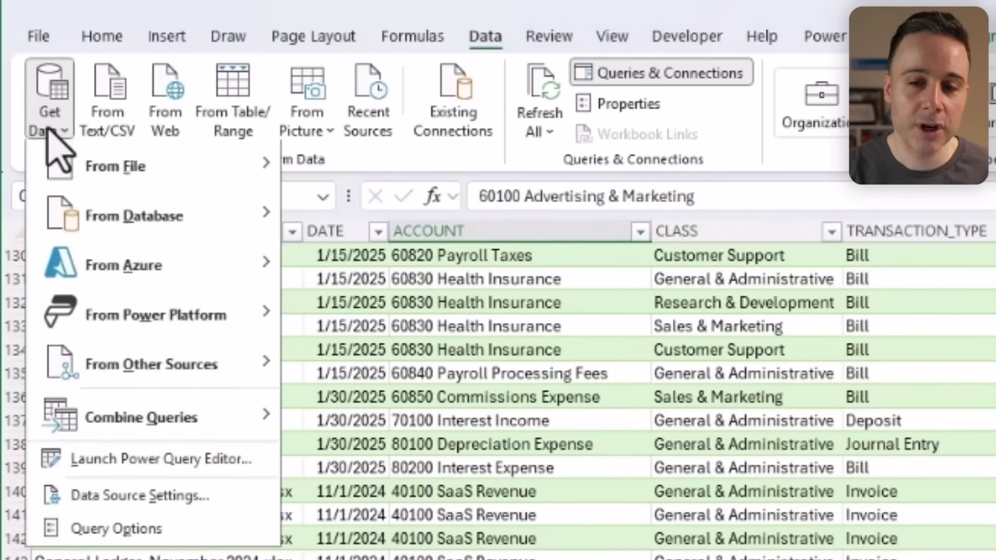
{"action": "mouse_move", "coordinate": [178, 189]}
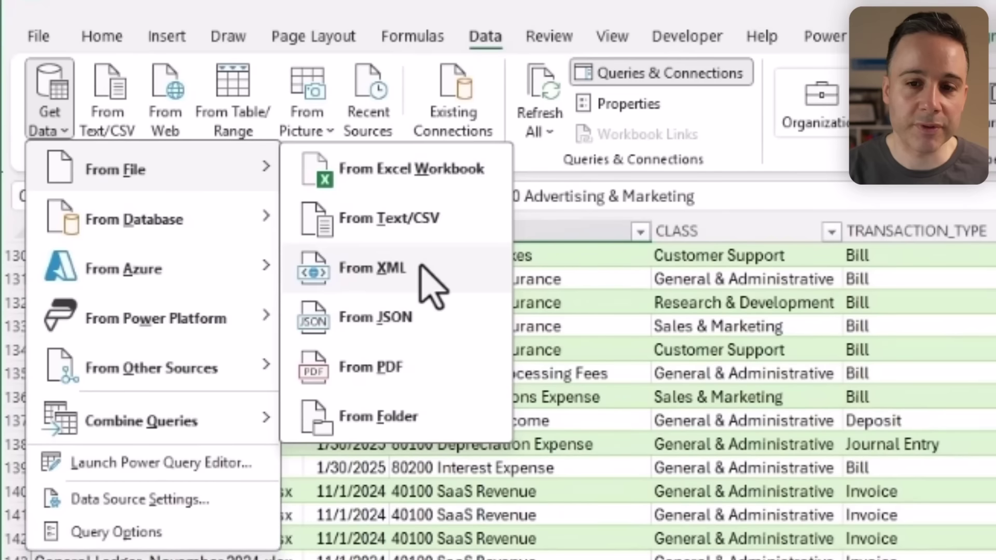
{"action": "left_click", "coordinate": [39, 134]}
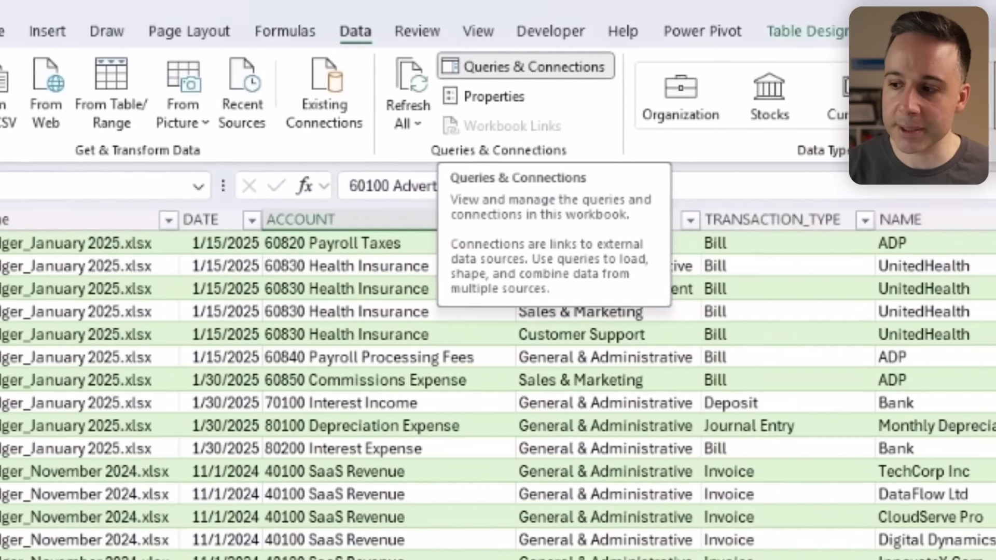
Step: Reopen the General Ledger Folder query in the Power Query Editor and look through the file names in its Source.Name column
{"action": "left_click", "coordinate": [663, 73]}
{"action": "double_click", "coordinate": [789, 462]}
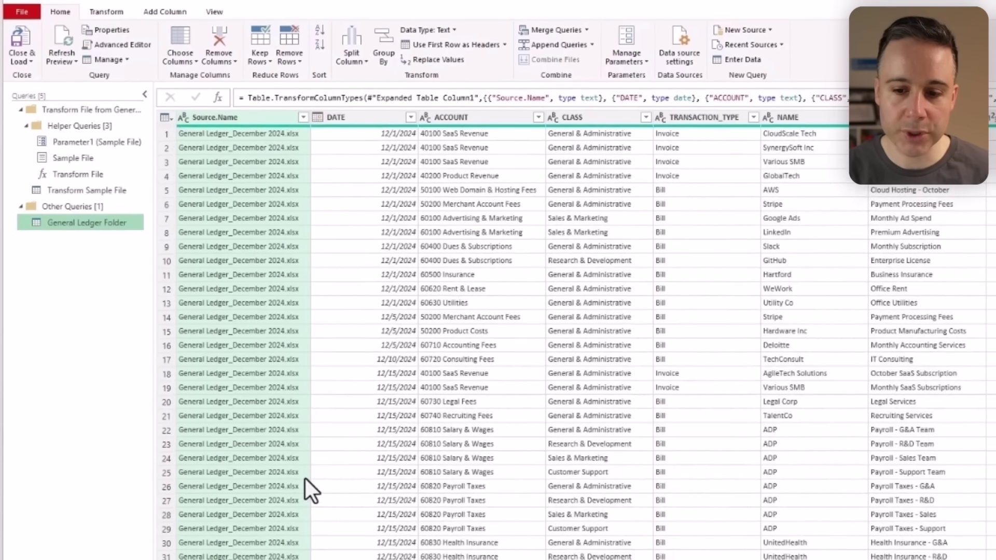
{"action": "scroll", "coordinate": [275, 531], "scroll_direction": "down", "scroll_amount": 15}
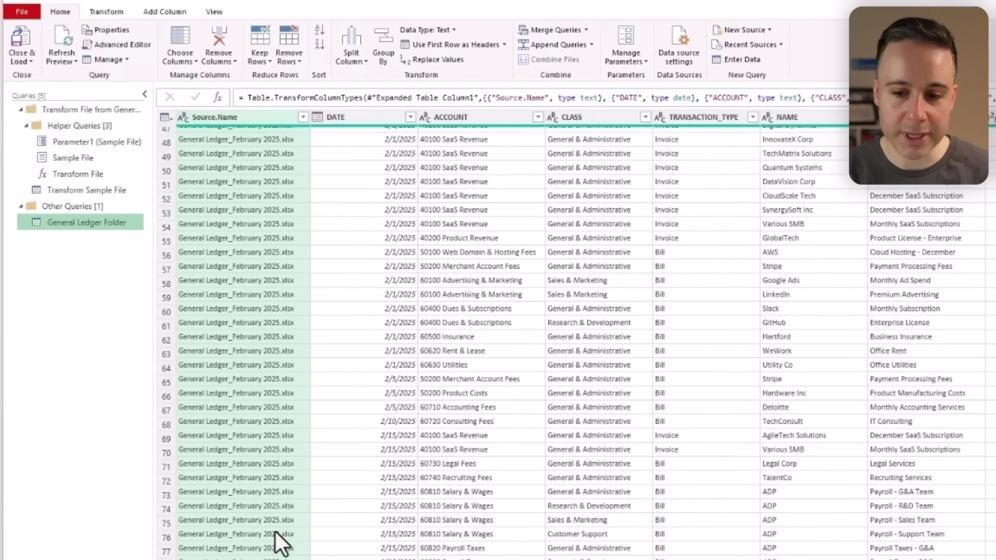
{"action": "scroll", "coordinate": [275, 531], "scroll_direction": "up", "scroll_amount": 15}
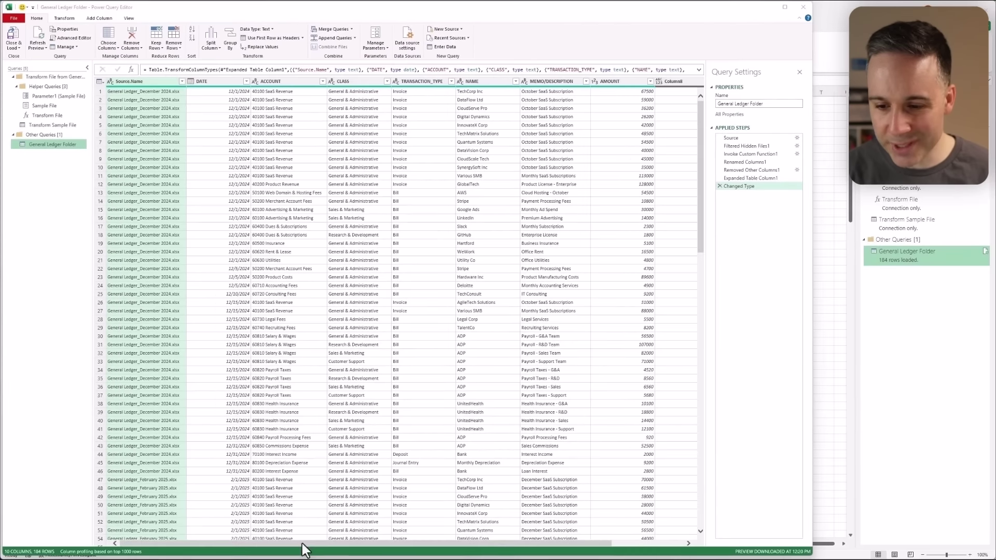
Step: Remove the Source.Name, Column8 and Column9 columns from the General Ledger Folder query
{"action": "left_click_drag", "start_coordinate": [305, 544], "coordinate": [416, 549]}
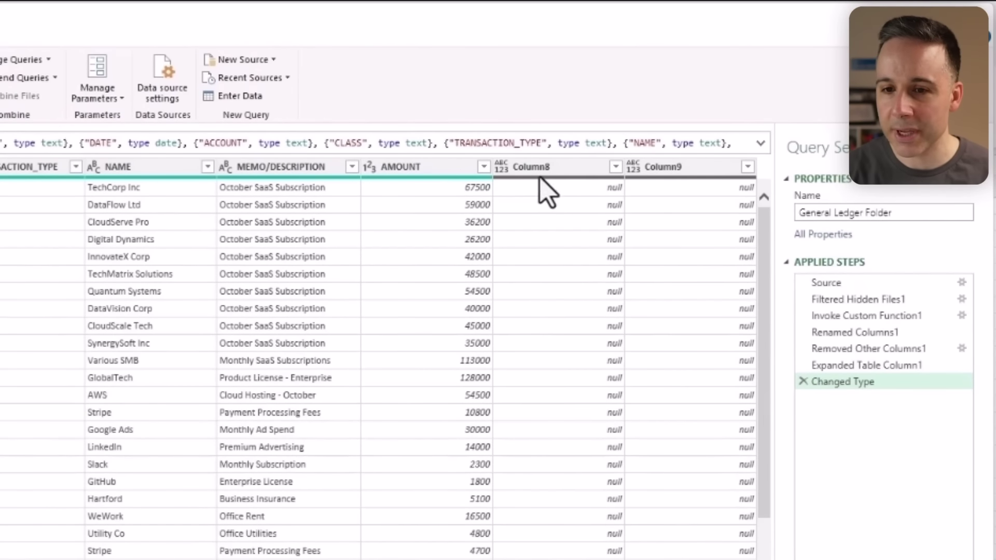
{"action": "left_click", "coordinate": [576, 167]}
{"action": "left_click", "coordinate": [672, 171], "text": "ctrl"}
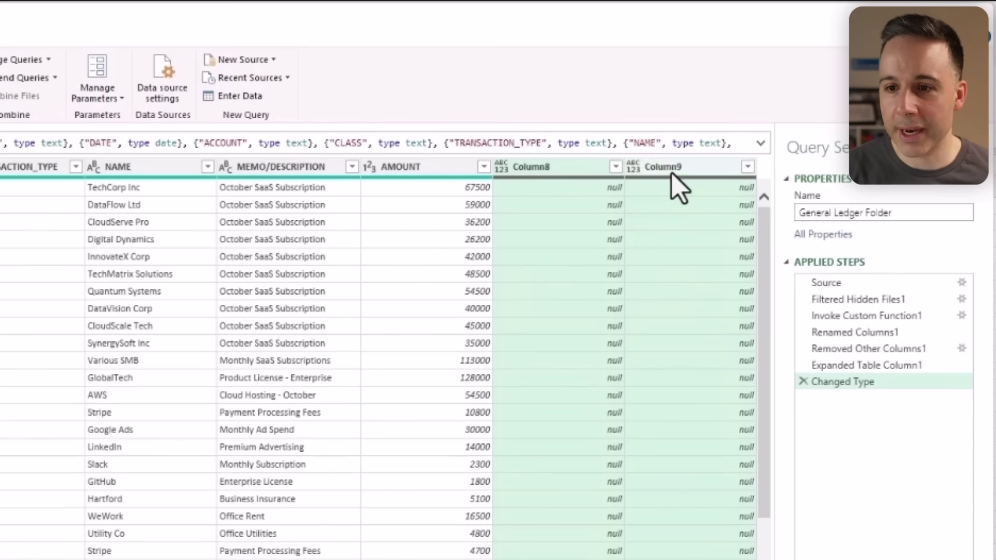
{"action": "right_click", "coordinate": [671, 178]}
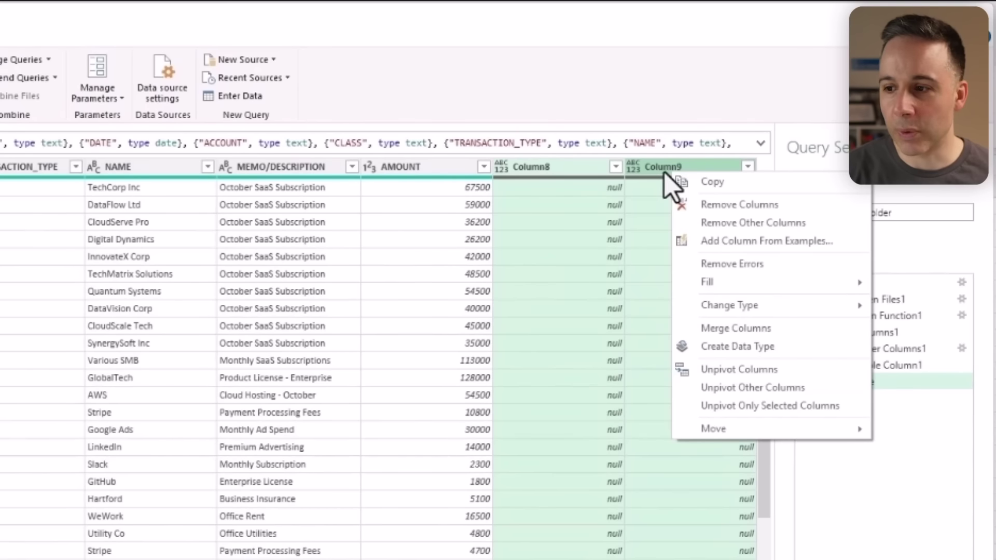
{"action": "left_click", "coordinate": [733, 208]}
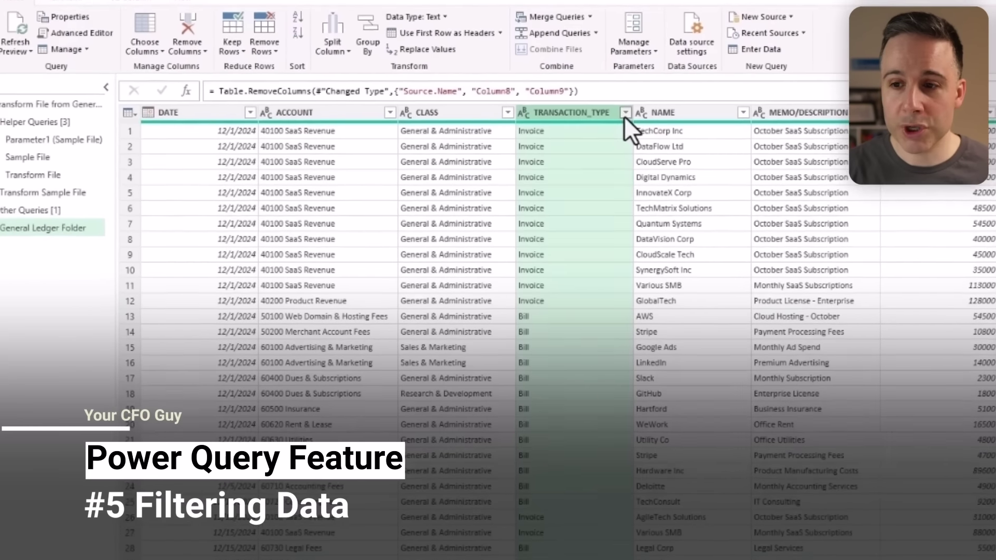
Step: Filter the TRANSACTION_TYPE column to exclude Invoice and Deposit, keeping Bill and Journal Entry rows
{"action": "left_click", "coordinate": [614, 132]}
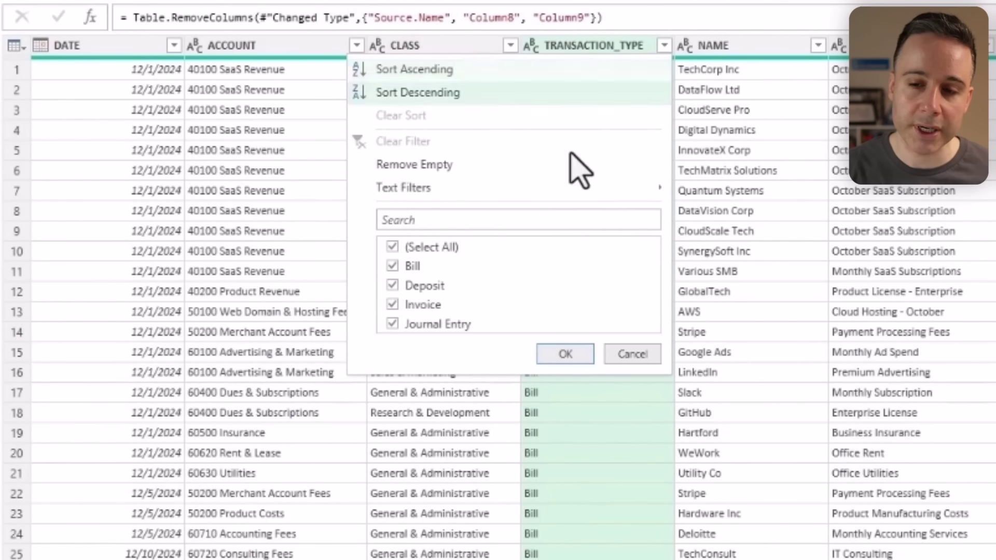
{"action": "left_click", "coordinate": [392, 305]}
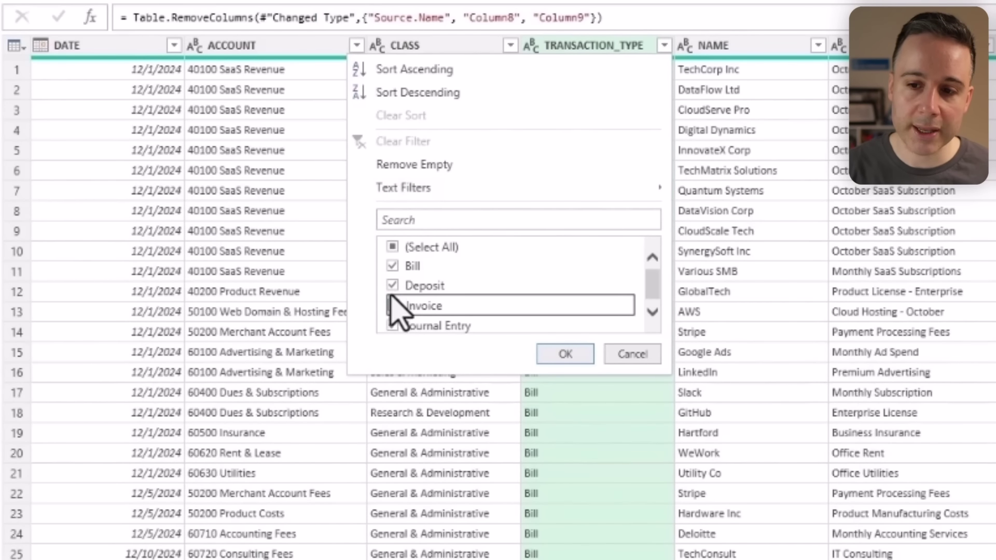
{"action": "left_click", "coordinate": [393, 285]}
{"action": "left_click", "coordinate": [566, 354]}
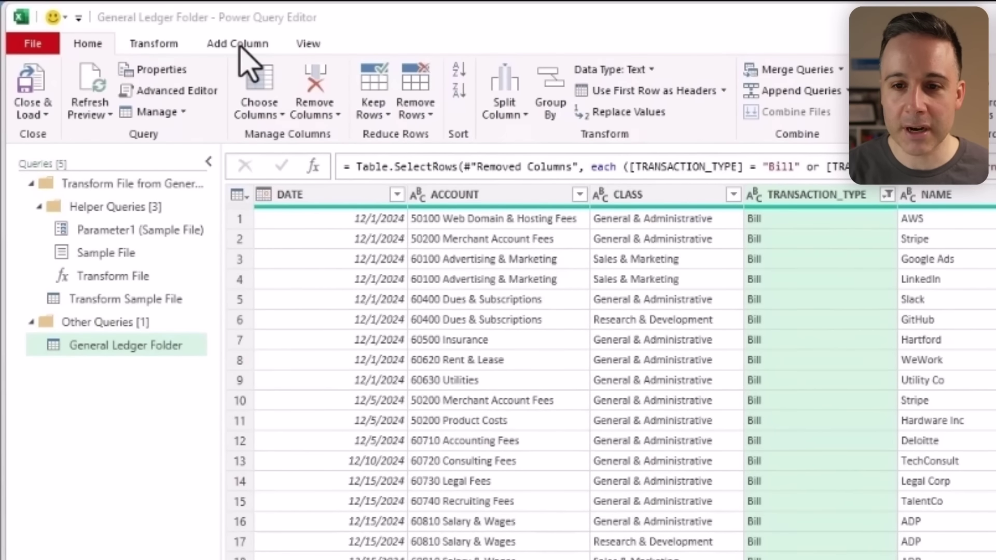
Step: Add a custom column named Sales Tax with the formula [AMOUNT]*.08 and set its data type to Whole Number
{"action": "left_click", "coordinate": [239, 46]}
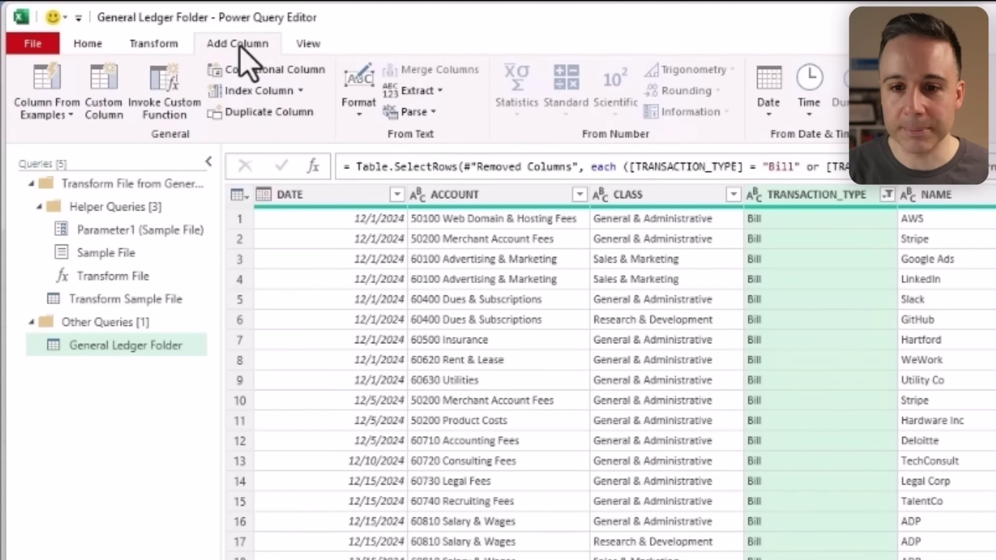
{"action": "left_click", "coordinate": [104, 101]}
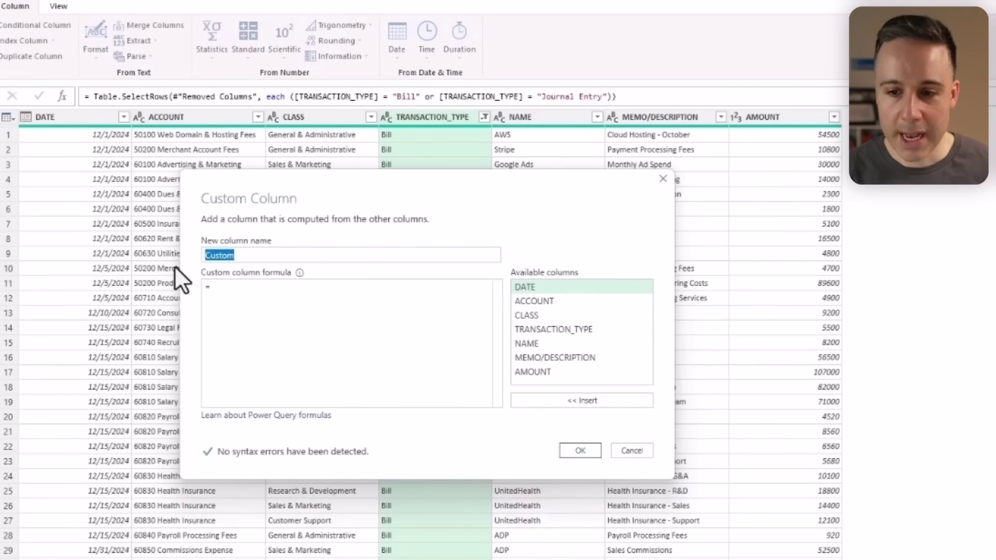
{"action": "type", "text": "Sales Tax"}
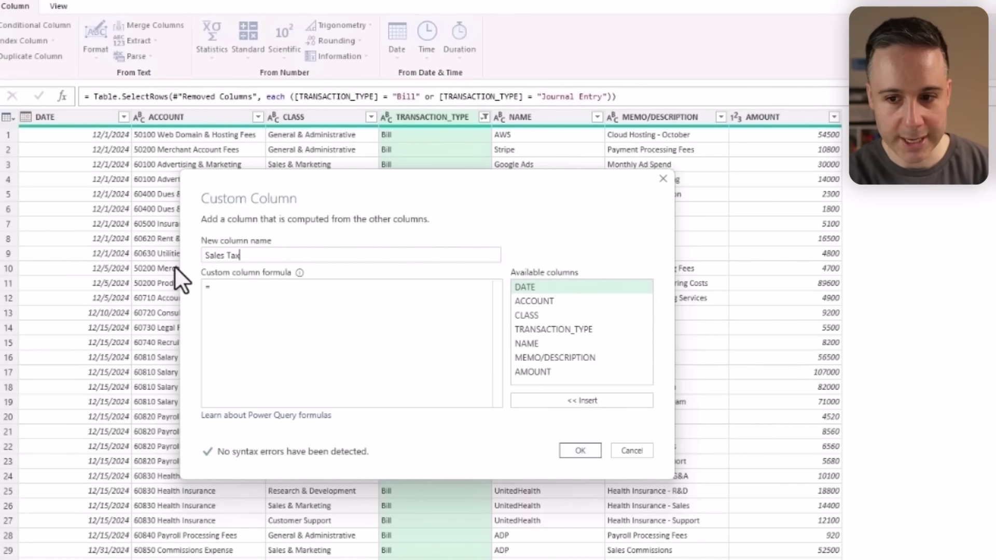
{"action": "left_click", "coordinate": [272, 293]}
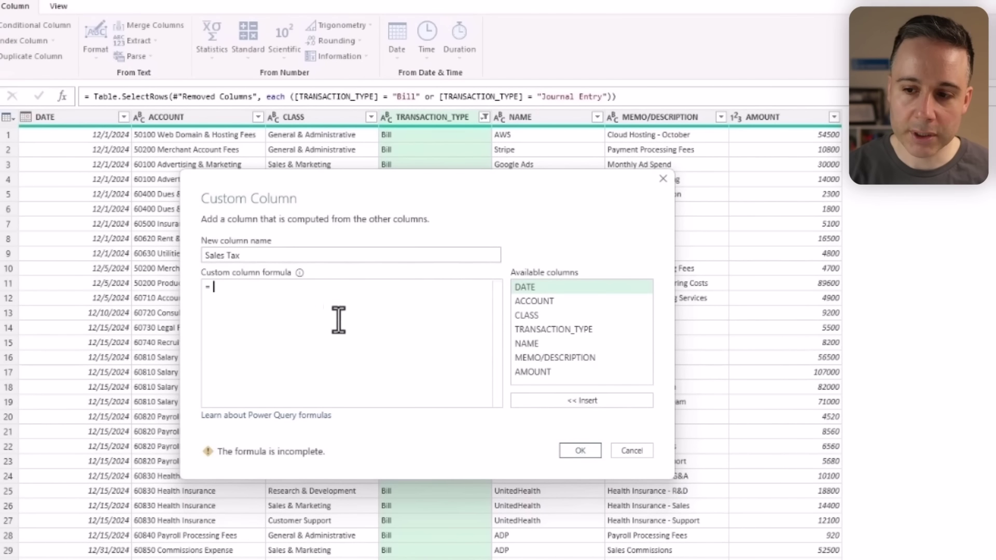
{"action": "left_click", "coordinate": [539, 372]}
{"action": "left_click", "coordinate": [558, 398]}
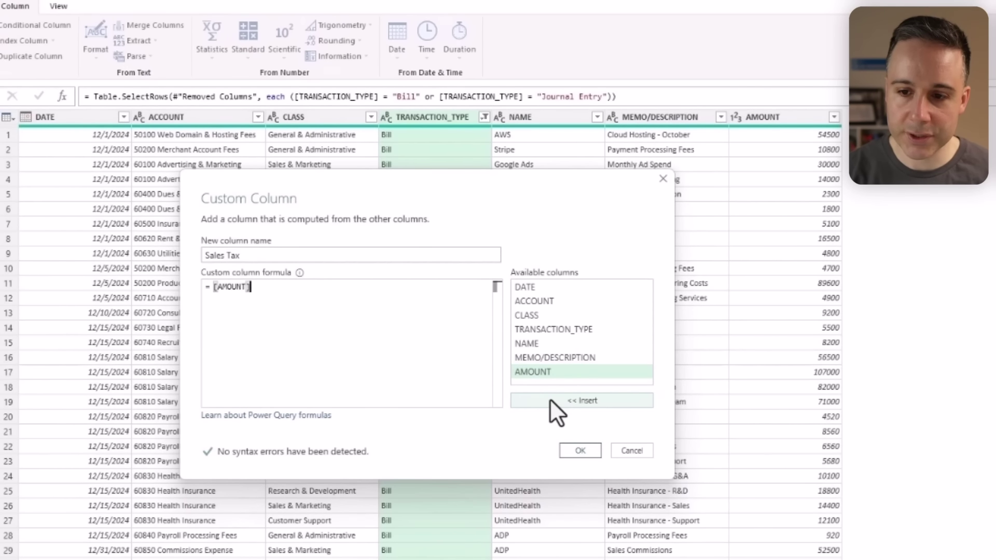
{"action": "type", "text": "*"}
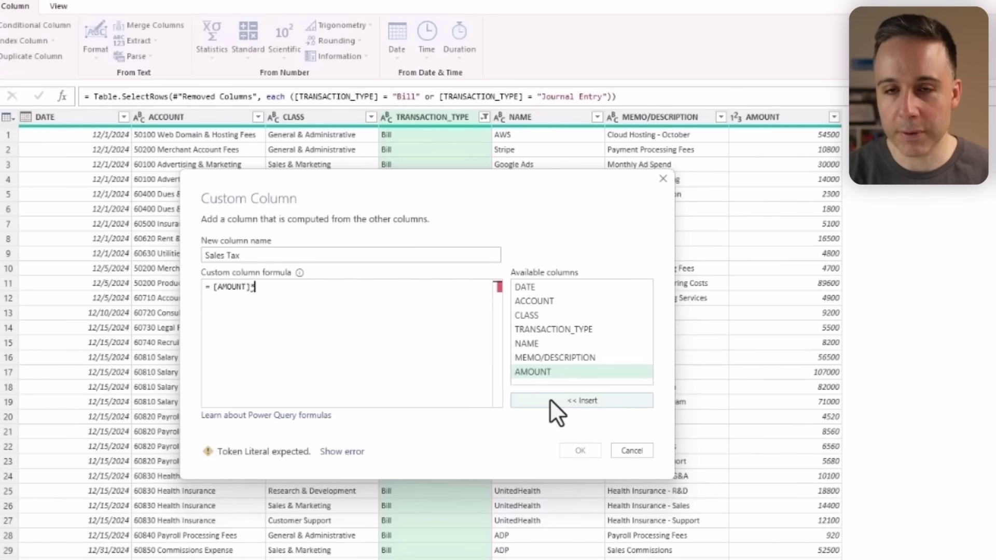
{"action": "type", "text": ".08"}
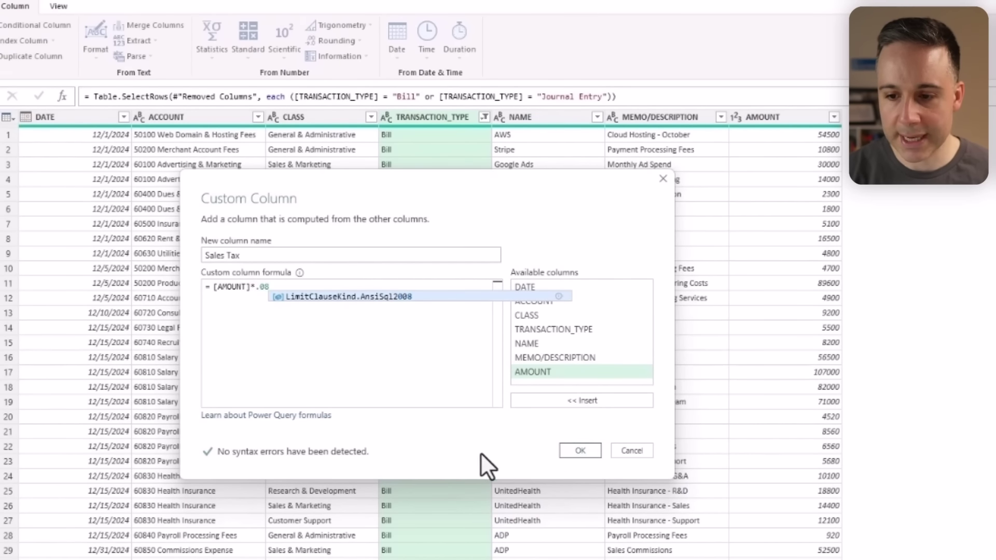
{"action": "left_click", "coordinate": [580, 452]}
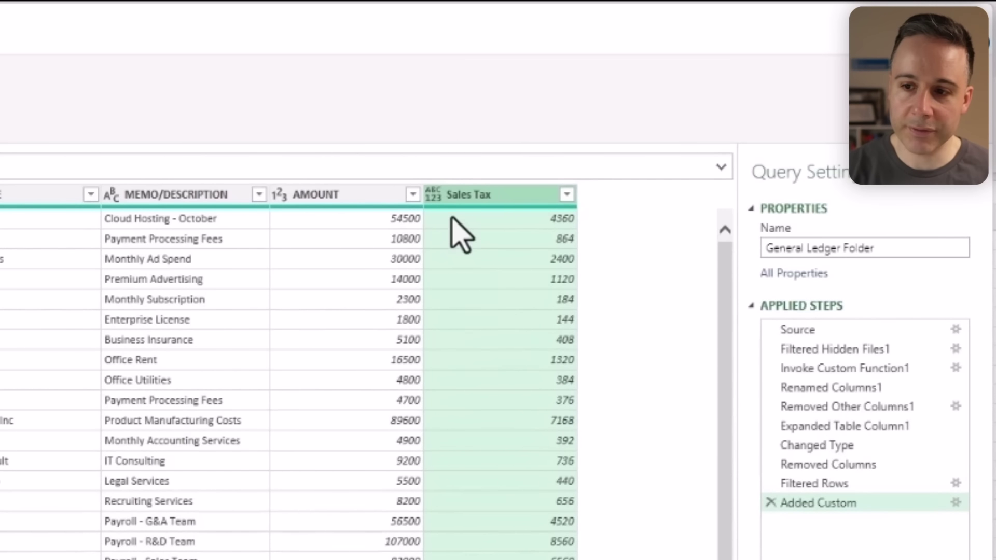
{"action": "left_click", "coordinate": [434, 195]}
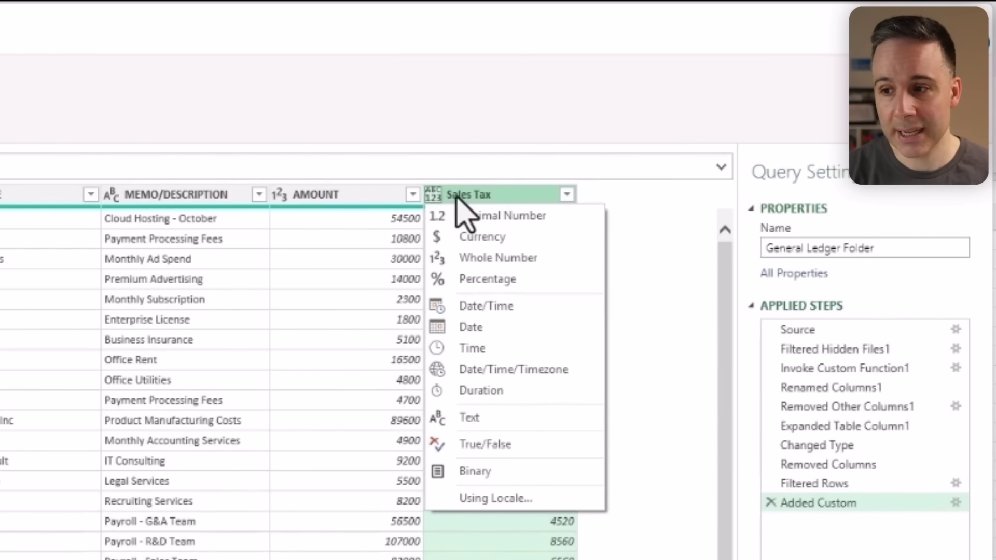
{"action": "left_click", "coordinate": [475, 259]}
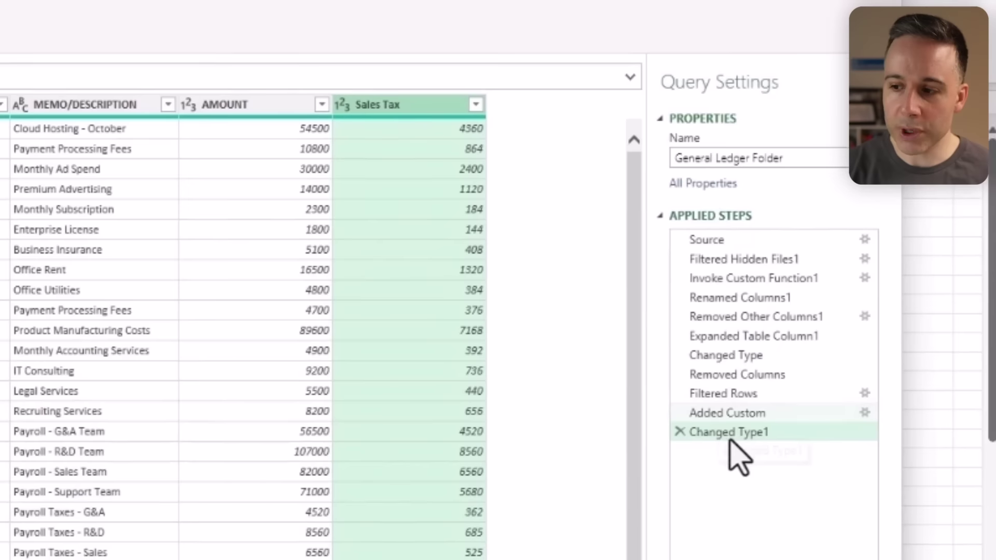
Step: Review the query's data at each applied step from the first Changed Type through Removed Columns, Filtered Rows and Added Custom to Changed Type1
{"action": "left_click", "coordinate": [716, 337]}
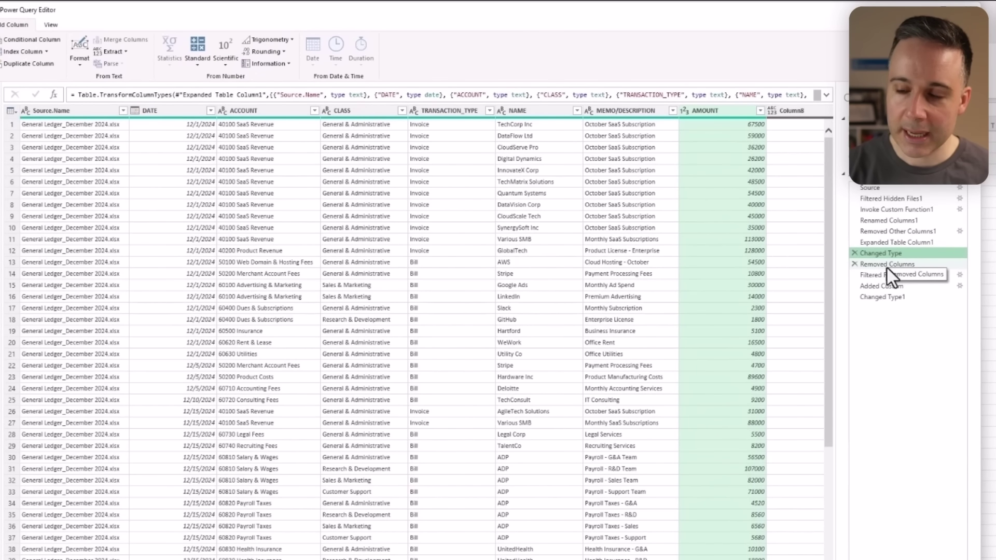
{"action": "left_click", "coordinate": [886, 267]}
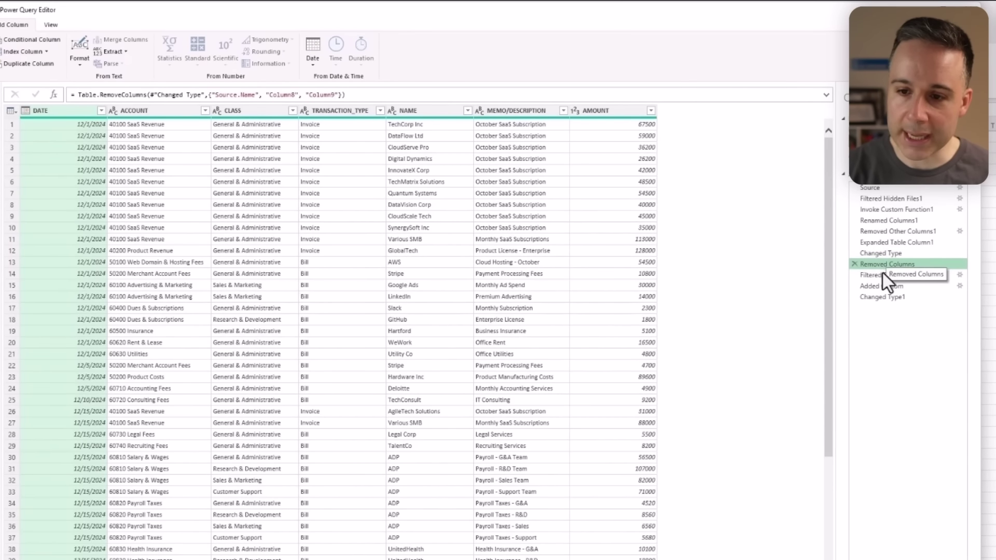
{"action": "left_click", "coordinate": [882, 277]}
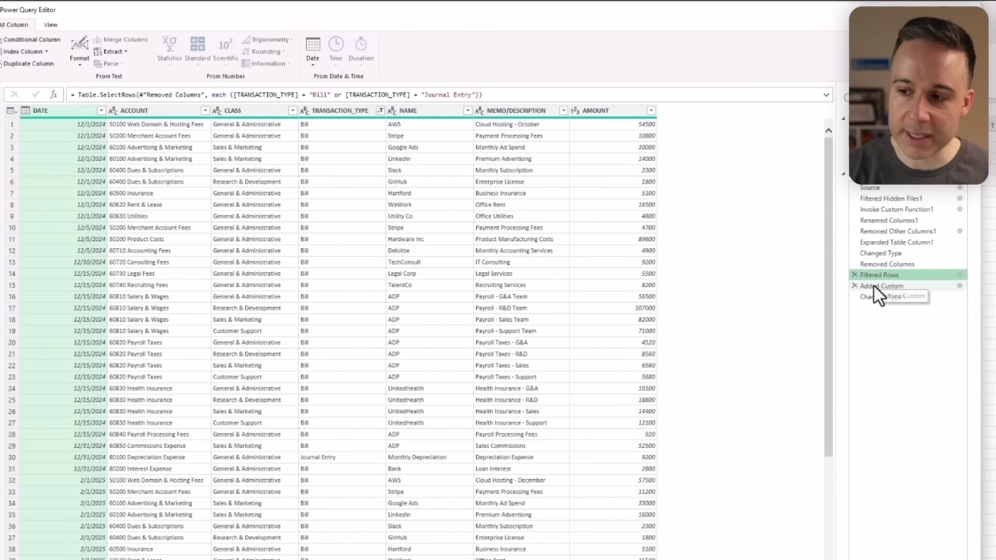
{"action": "left_click", "coordinate": [874, 287]}
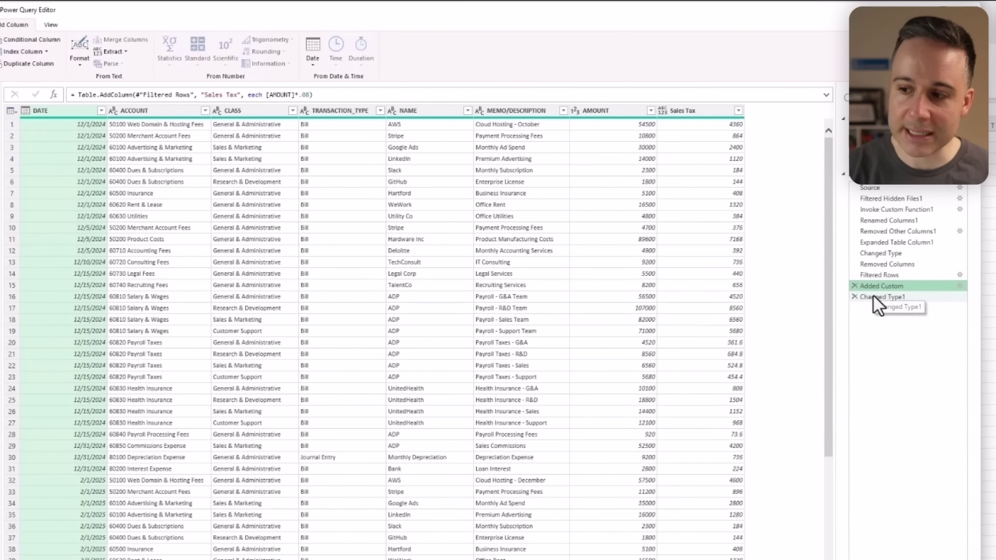
{"action": "left_click", "coordinate": [874, 297]}
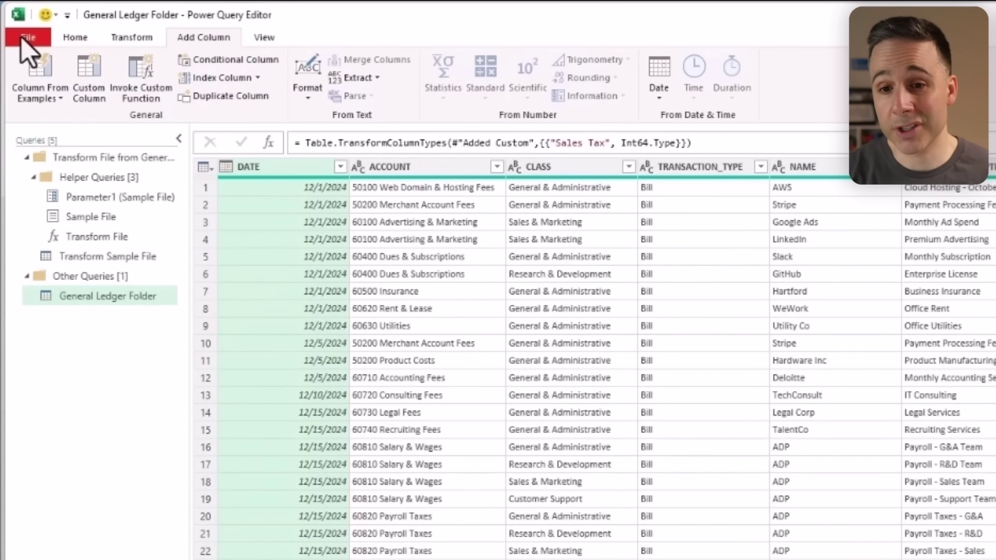
Step: Load the edited General Ledger Folder query to the worksheet and check its Sales Tax, TRANSACTION_TYPE and ACCOUNT columns
{"action": "left_click", "coordinate": [28, 41]}
{"action": "left_click", "coordinate": [56, 68]}
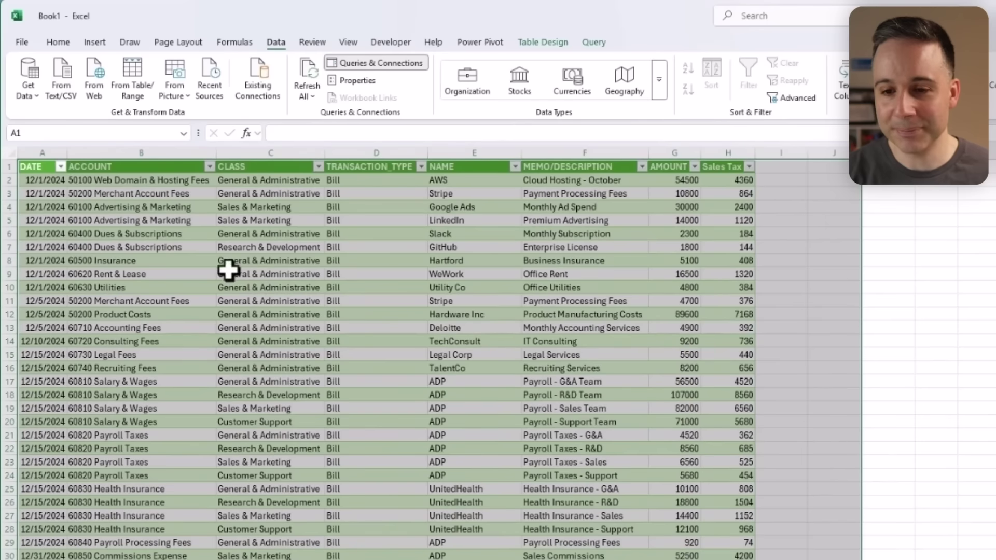
{"action": "left_click", "coordinate": [198, 271]}
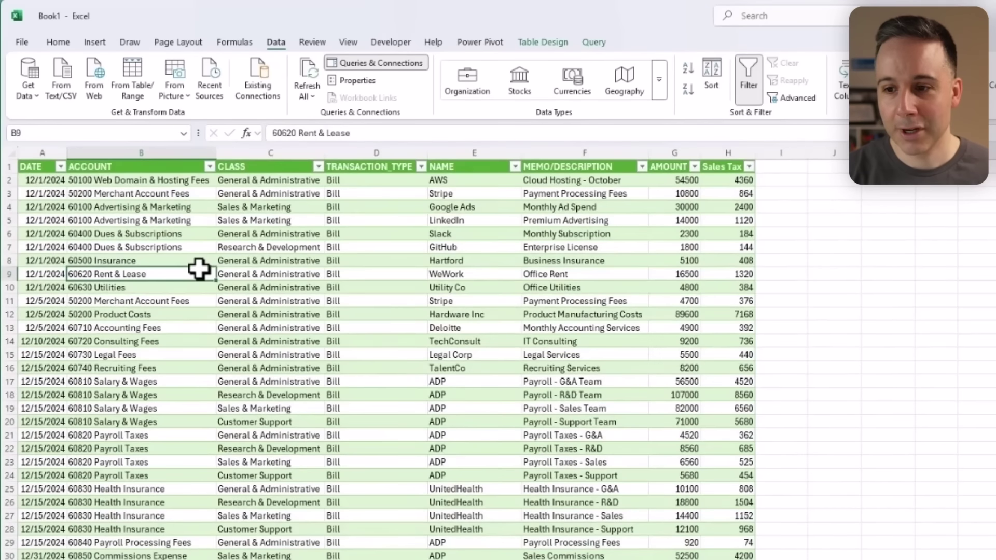
{"action": "left_click", "coordinate": [727, 166]}
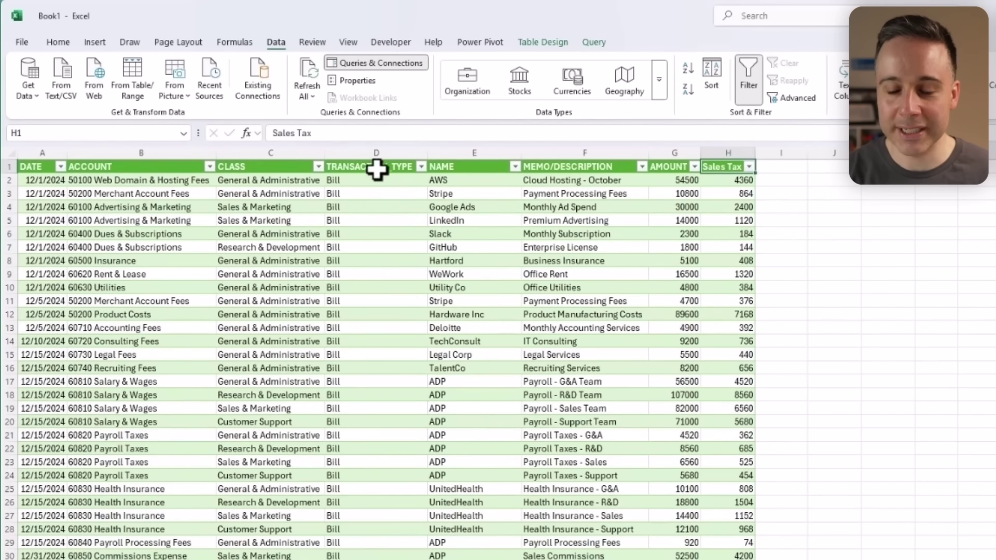
{"action": "left_click", "coordinate": [385, 245]}
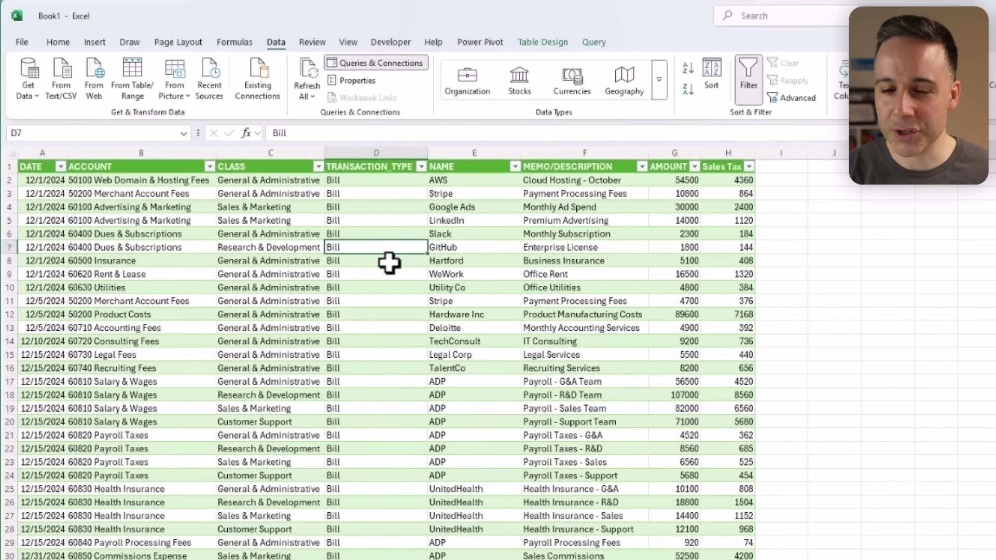
{"action": "left_click_drag", "start_coordinate": [147, 235], "coordinate": [223, 249]}
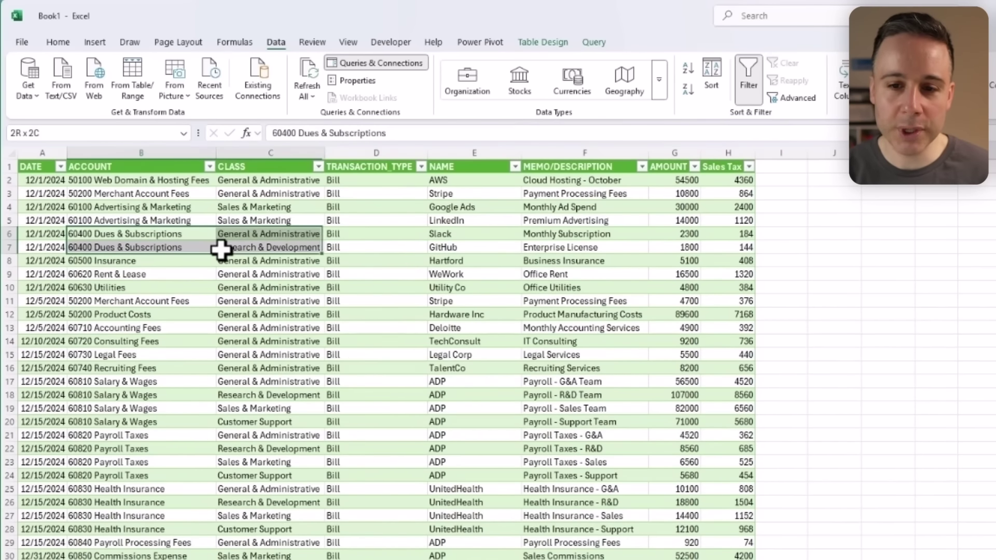
{"action": "left_click_drag", "start_coordinate": [123, 240], "coordinate": [136, 248]}
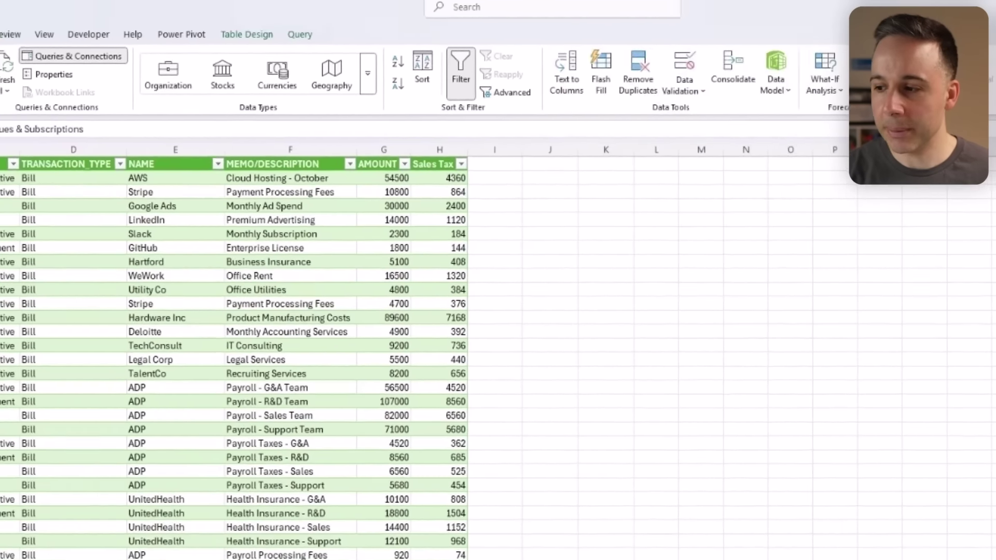
Step: Reopen the General Ledger Folder query to inspect the Sales Tax formula in its Added Custom step and the code in the Advanced Editor
{"action": "double_click", "coordinate": [835, 456]}
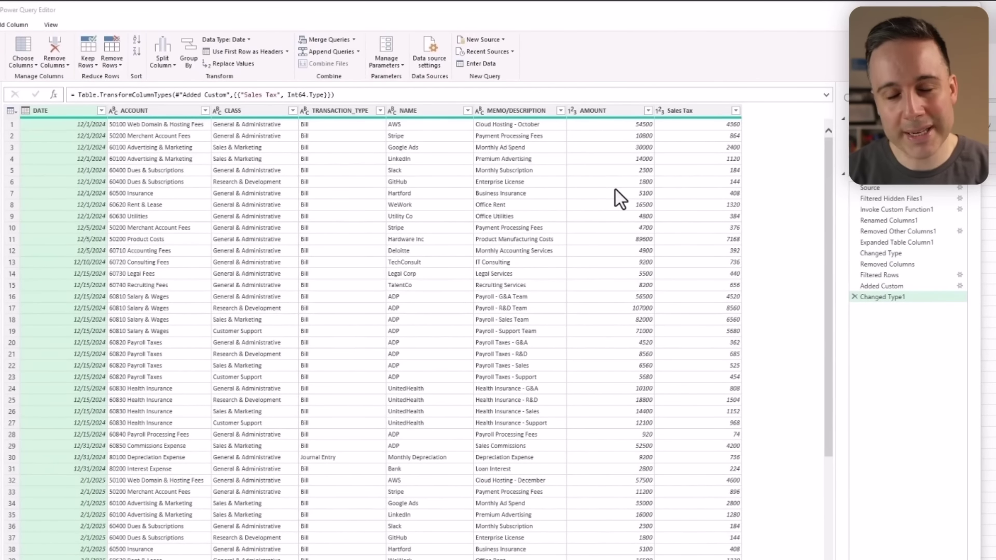
{"action": "left_click", "coordinate": [897, 288]}
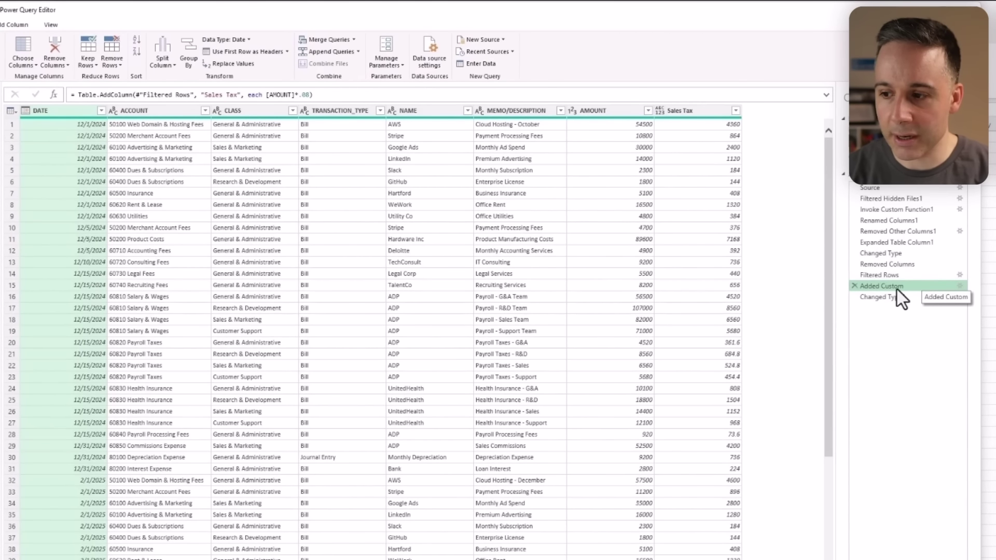
{"action": "double_click", "coordinate": [897, 289]}
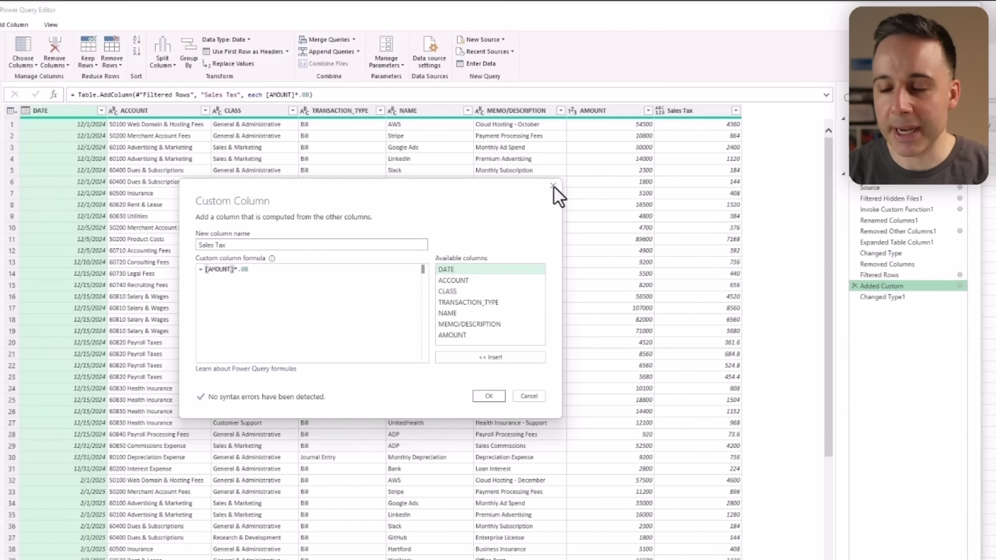
{"action": "left_click", "coordinate": [553, 186]}
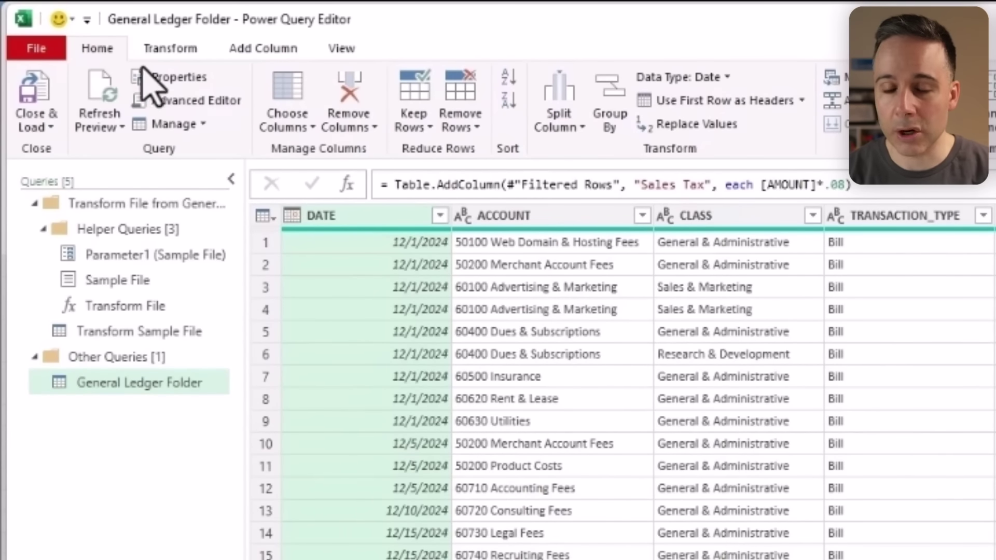
{"action": "left_click", "coordinate": [220, 107]}
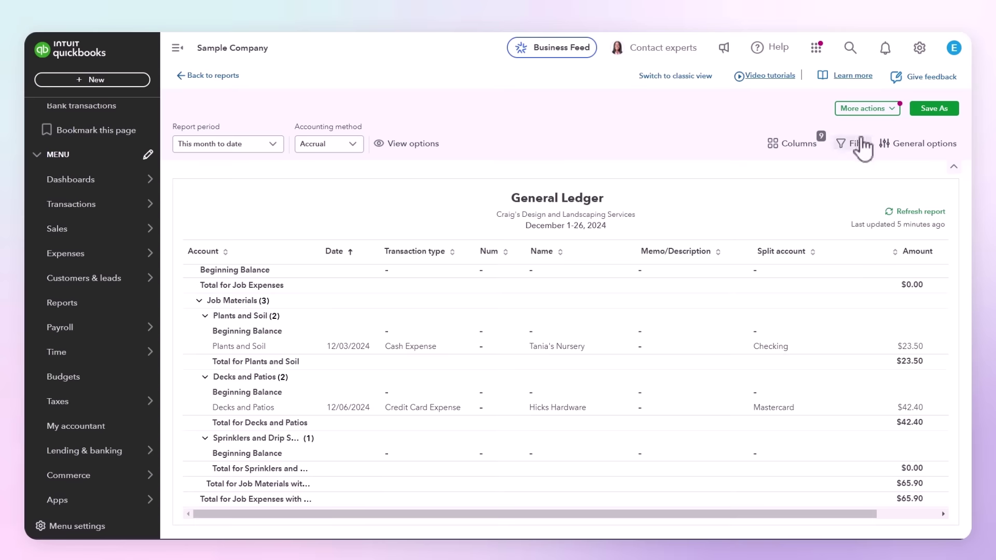
Step: Switch to QuickBooks and export the month-to-date General Ledger report to Excel
{"action": "left_click", "coordinate": [868, 108]}
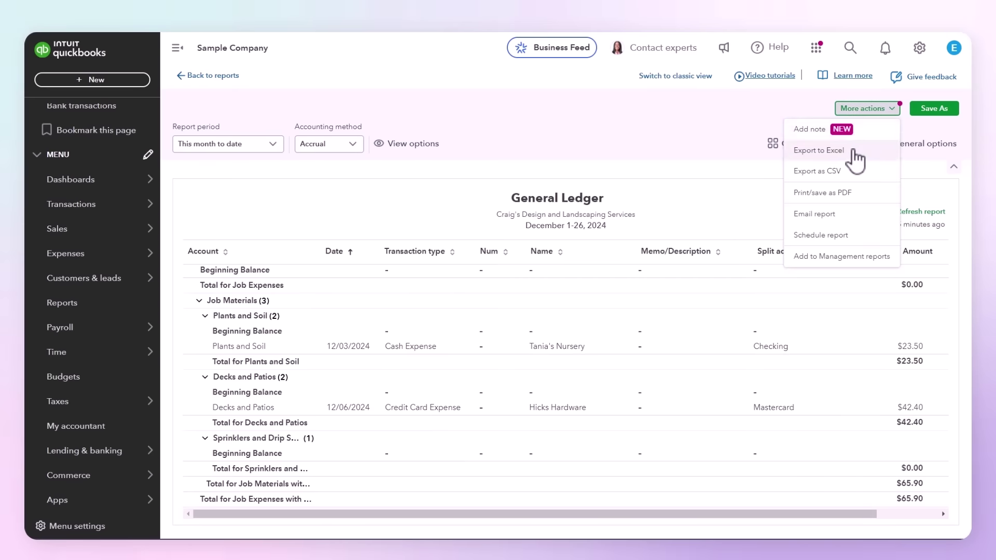
{"action": "left_click", "coordinate": [877, 147]}
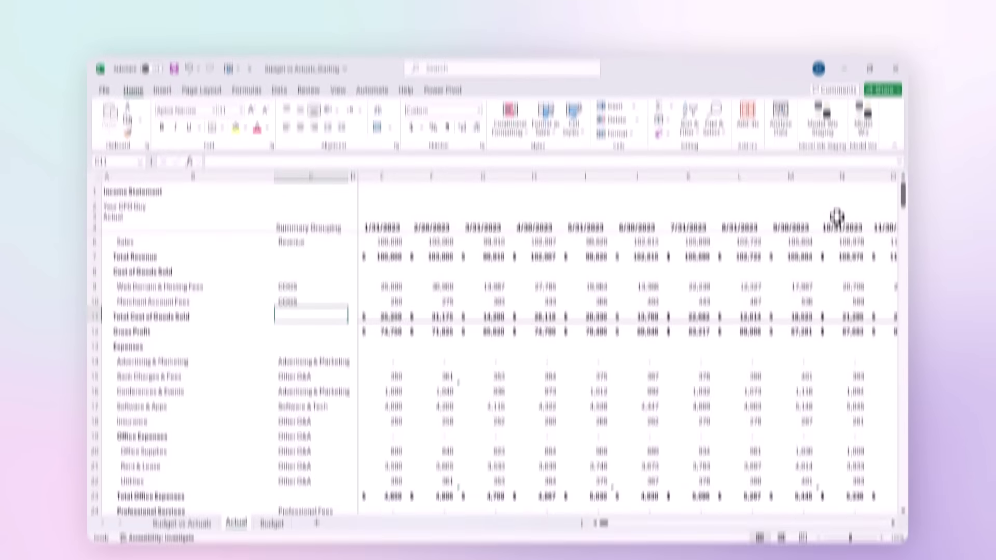
{"action": "scroll", "coordinate": [836, 214], "scroll_direction": "down", "scroll_amount": 8}
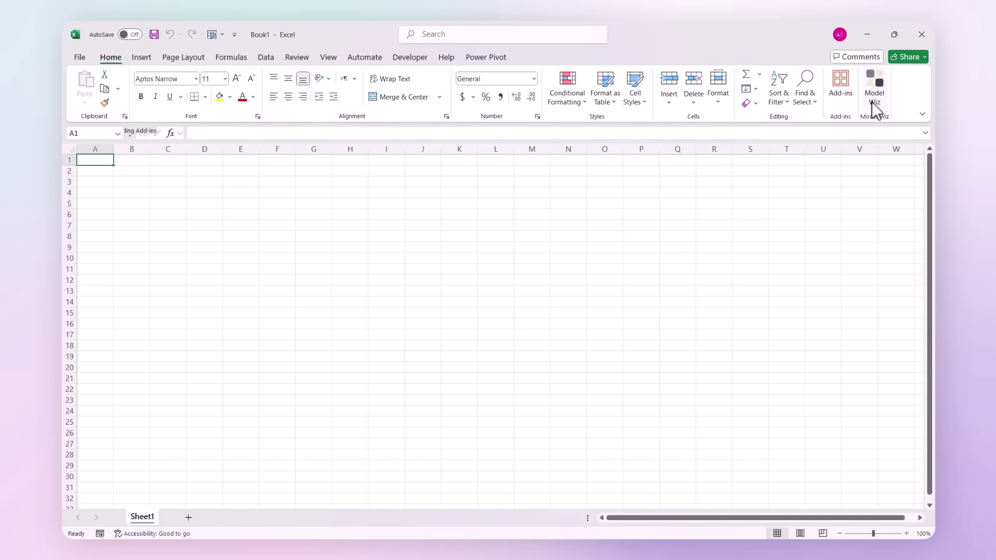
Step: Switch to Excel and use the Model Wiz add-in to pull a monthly Income Statement for 01/01/2024 to 12/31/2024
{"action": "left_click", "coordinate": [874, 99]}
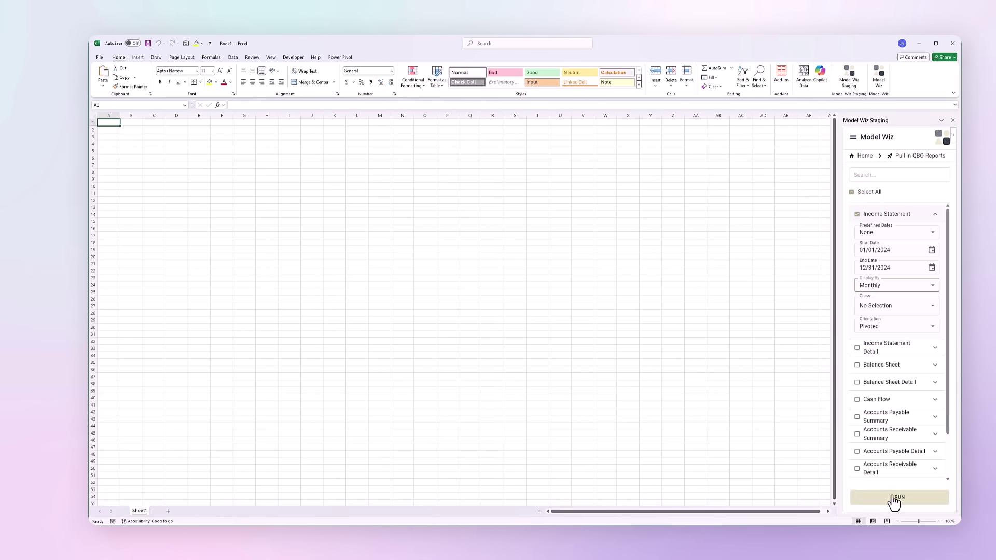
{"action": "left_click", "coordinate": [896, 499]}
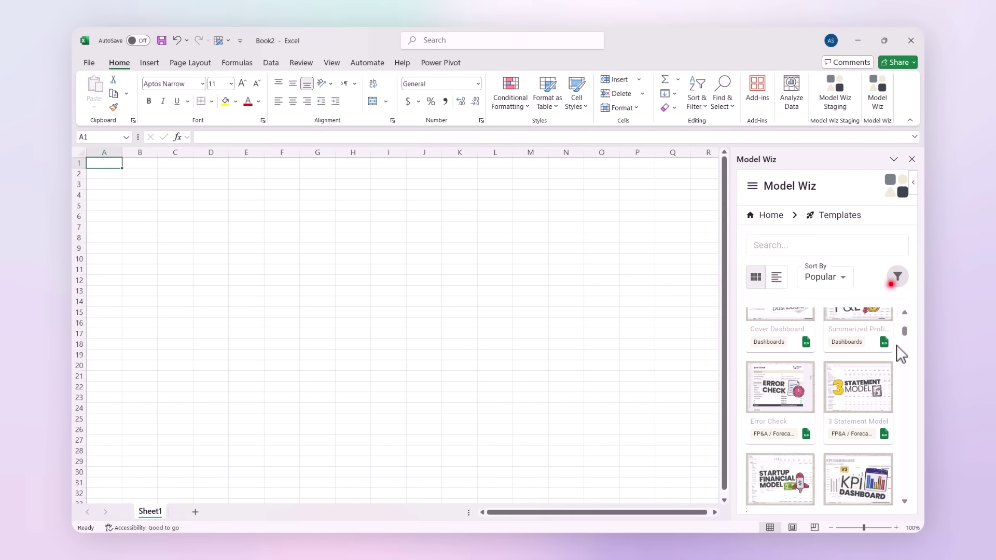
Step: Download the 3 Statement Model template for Jan 2024 to Dec 2025 with a January fiscal year start and annual and quarterly columns
{"action": "left_click", "coordinate": [857, 388]}
{"action": "left_click", "coordinate": [830, 497]}
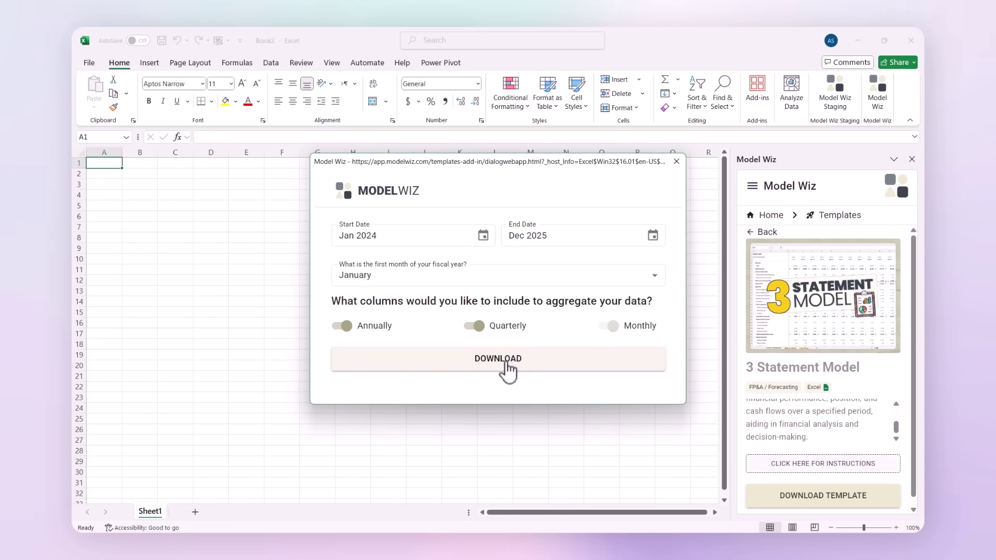
{"action": "left_click", "coordinate": [509, 363]}
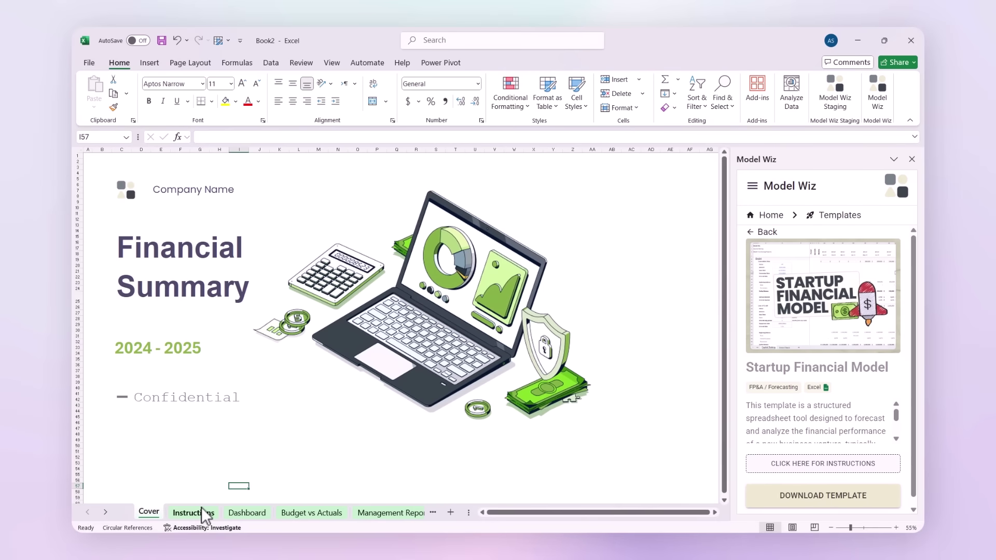
Step: Look through the Startup Financial Model workbook's sheets, from Instructions and Dashboard through Budget vs Actuals to the management report
{"action": "left_click", "coordinate": [197, 513]}
{"action": "left_click", "coordinate": [244, 514]}
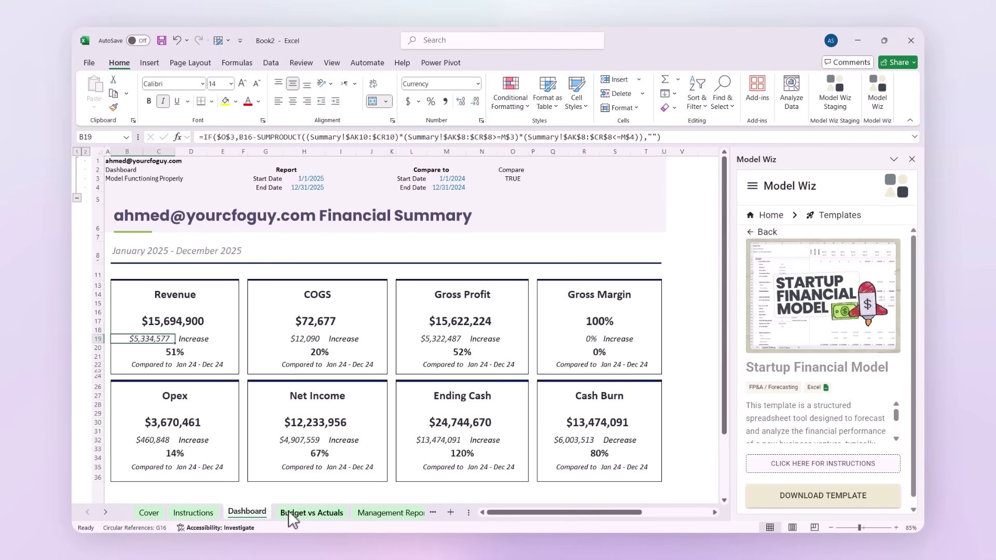
{"action": "left_click", "coordinate": [293, 512]}
{"action": "left_click", "coordinate": [381, 514]}
{"action": "left_click", "coordinate": [411, 513]}
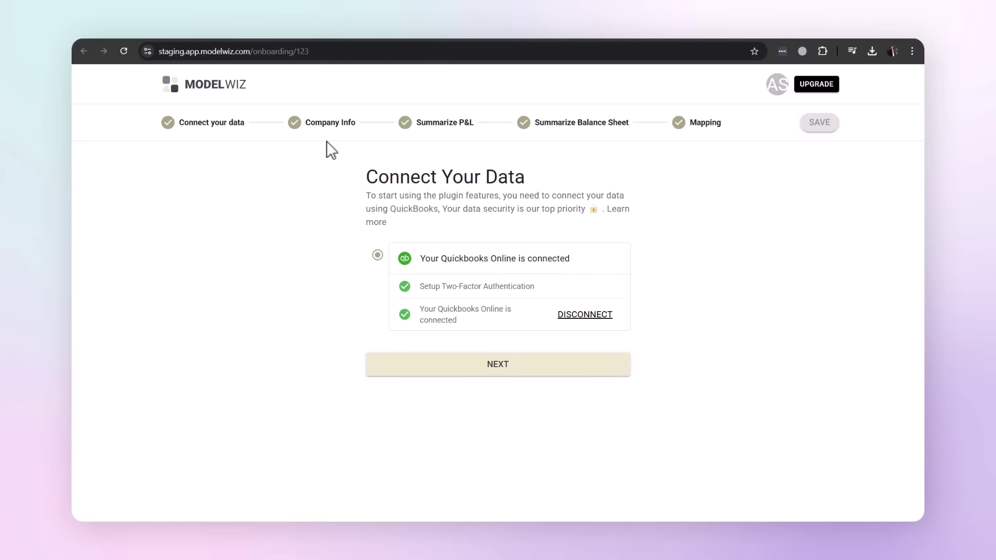
Step: Look through Model Wiz's general ledger account mapping by category and the plans on its website
{"action": "left_click", "coordinate": [444, 122]}
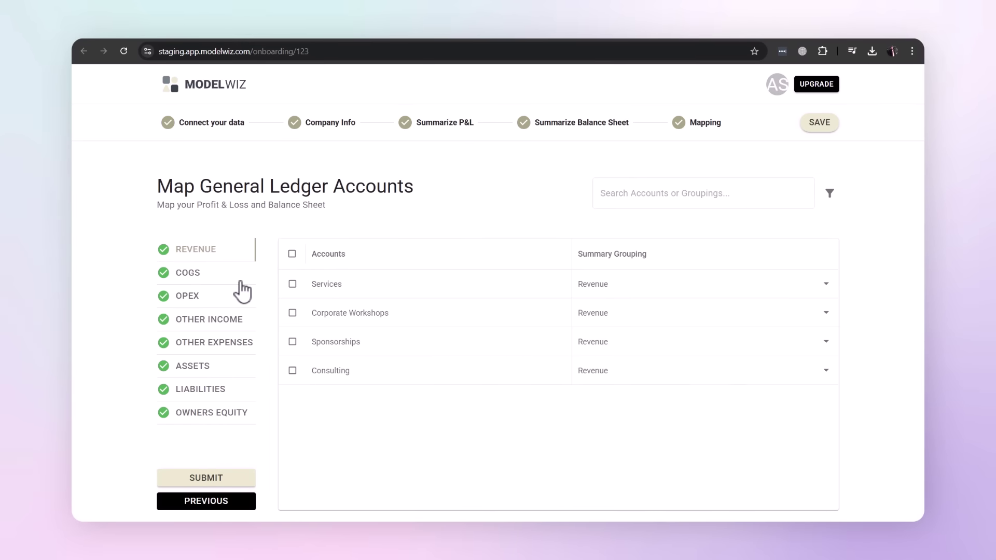
{"action": "left_click", "coordinate": [240, 295]}
{"action": "left_click", "coordinate": [604, 342]}
{"action": "left_click", "coordinate": [612, 480]}
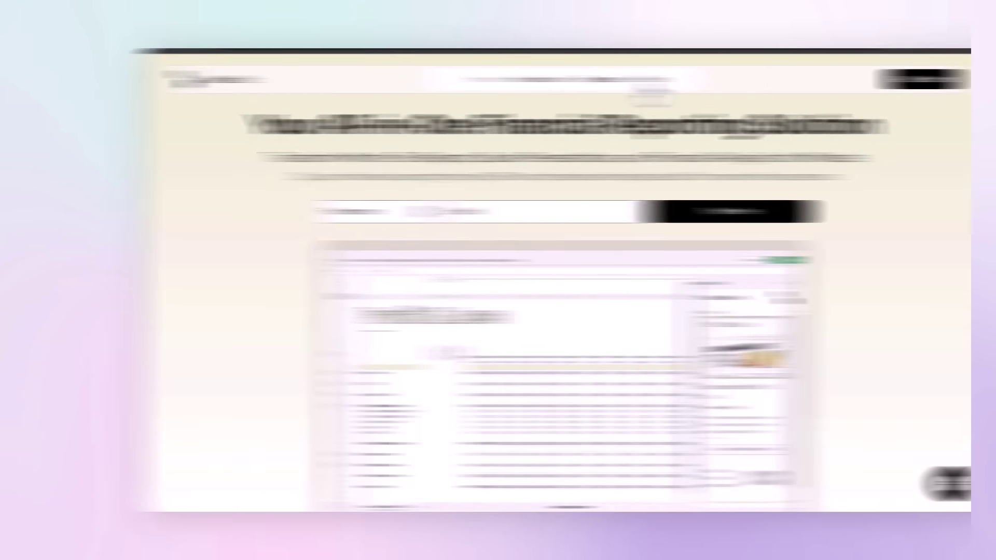
{"action": "scroll", "coordinate": [575, 86], "scroll_direction": "down", "scroll_amount": 15}
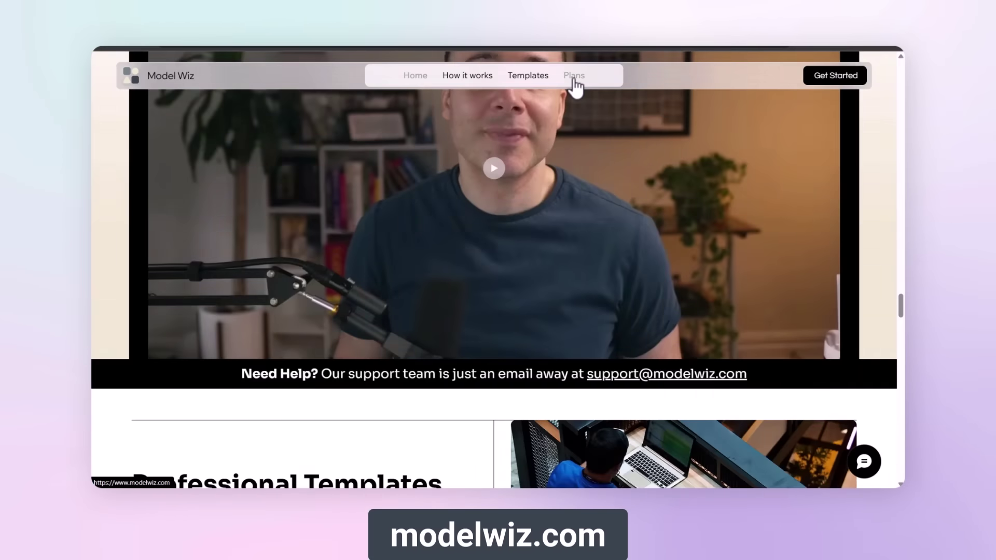
{"action": "left_click", "coordinate": [573, 78]}
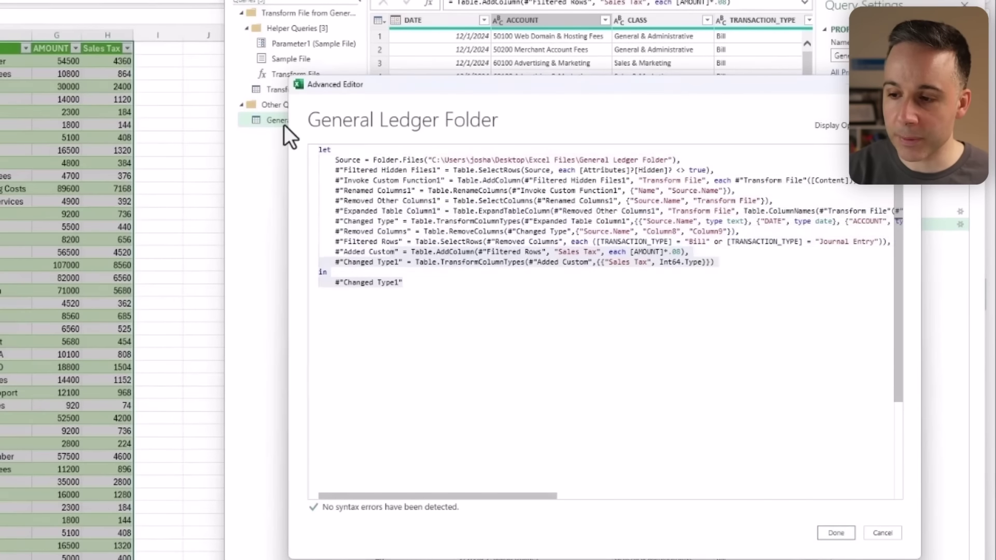
Step: Copy the General Ledger Folder query's full M code and send it to ChatGPT with the prompt for conditional sales tax and a Total Amount column
{"action": "key", "text": "ctrl+a"}
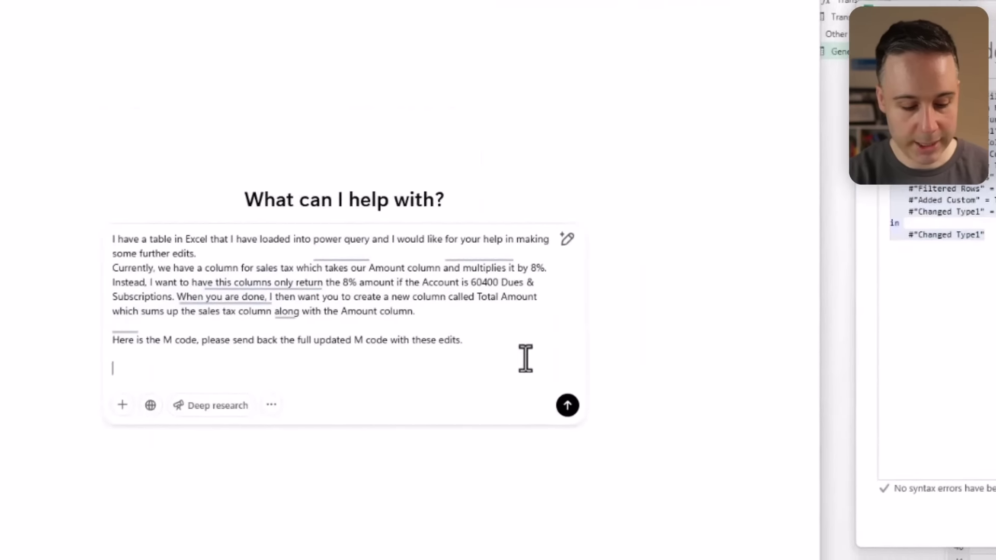
{"action": "type", "text": "let     Source = Folder.Files(\"C:\\Users\\josha\\Desktop\\Excel Files\\General Ledger Folder\"),     #\"Filtered Hidden Files1\" = Table.SelectRows(Source, each [Attributes]?[Hidden]? <> true),     #\"Invoke Custom Function1\" = Table.AddColumn(#\"Filtered Hidden Files1\", \"Transform File\", each #\"Transform File\"([Content])),     #\"Renamed Columns1\" = Table.RenameColumns(#\"Invoke Custom Function1\", {\"Name\", \"Source.Name\"}),     #\"Removed Other Columns1\" = Table.SelectColumns(#\"Renamed Columns1\", {\"Source.Name\", \"Transform File\"}),     #\"Expanded Table Column1\" = Table.ExpandTableColumn(#\"Removed Other Columns1\", \"Transform File\", Table.ColumnNames(#\"Transform File\"(#\"Sample File\"))),     #\"Changed Type\" = Table.TransformColumnTypes(#\"Expanded Table Column1\",{{\"Source.Name\", type text}, {\"DATE\", type date}, {\"ACCOUNT\", type text}, {\"CLASS\", type text}, {\"TRANSACTION_TYPE\", type text}, {\"NAME\", type text}, {\"MEMO/DESCRIPTION\", type text}, {\"AMOUNT\", Int64.Type}, {\"Column8\", type any}, {\"Column9\", type any}}),     #\"Removed Columns\" = Table.RemoveColumns(#\"Changed Type\",{\"Source.Name\", \"Column8\", \"Column9\"}),     #\"Filtered Rows\" = Table.SelectRows(#\"Removed Columns\", each ([TRANSACTION_TYPE] = \"Bill\" or [TRANSACTION_TYPE] = \"Journal Entry\")),     #\"Added Custom\" = Table.AddColumn(#\"Filtered Rows\", \"Sales Tax\", each [AMOUNT]*.08),     #\"Changed Type1\" = Table.TransformColumnTypes(#\"Added Custom\",{{\"Sales Tax\", Int64.Type}}) in     #\"Changed Type1\""}
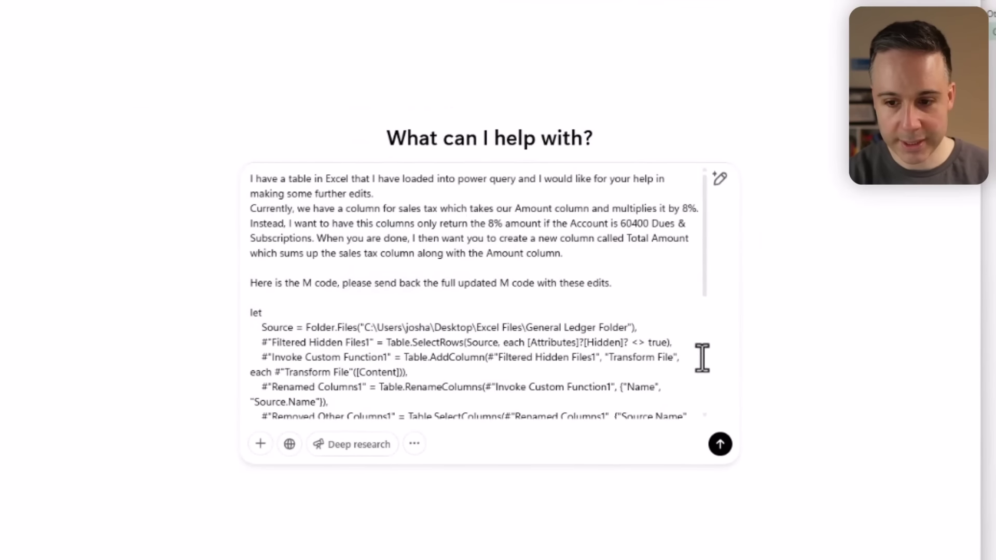
{"action": "left_click", "coordinate": [568, 405]}
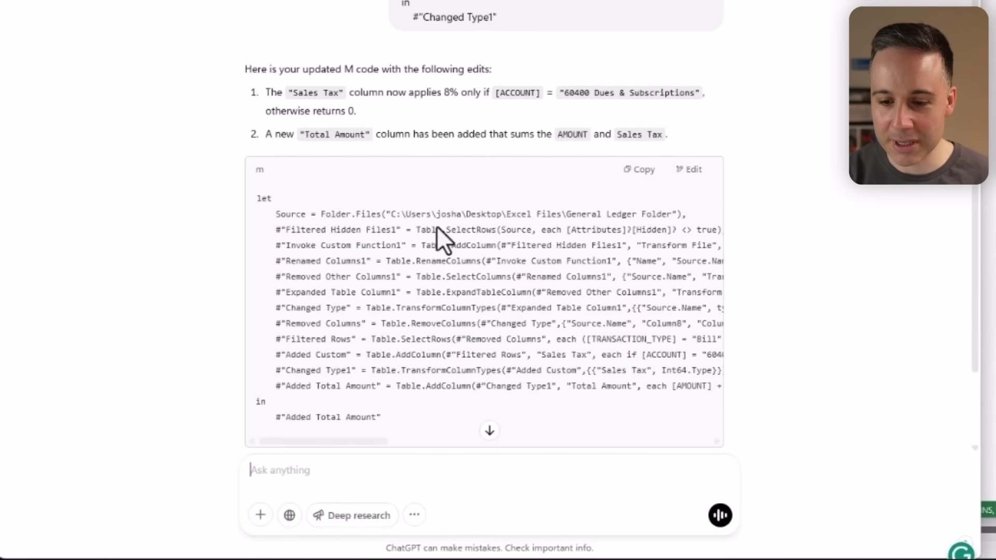
Step: Replace the General Ledger Folder query's M code with the updated code from ChatGPT and apply it
{"action": "left_click", "coordinate": [639, 170]}
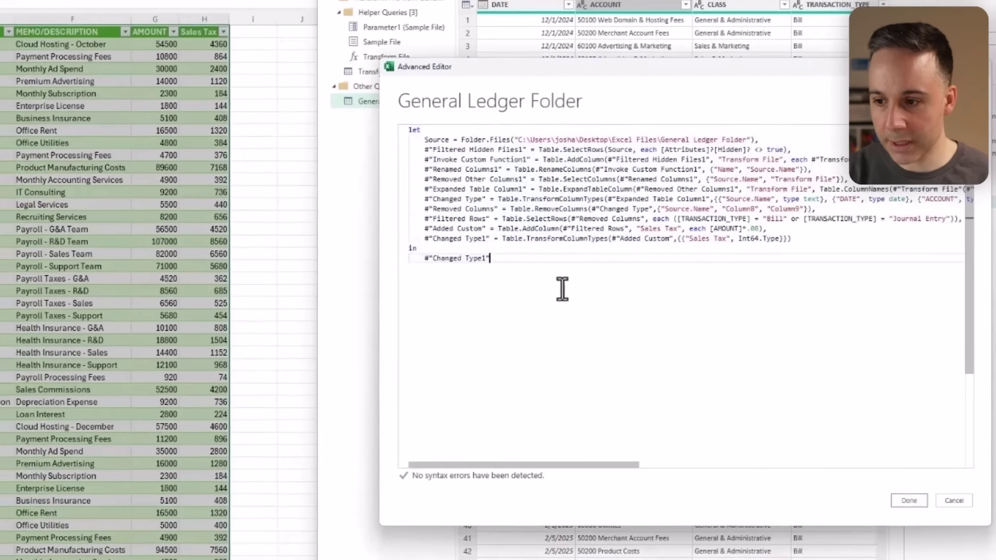
{"action": "left_click_drag", "start_coordinate": [562, 289], "coordinate": [363, 123]}
{"action": "key", "text": "ctrl+v"}
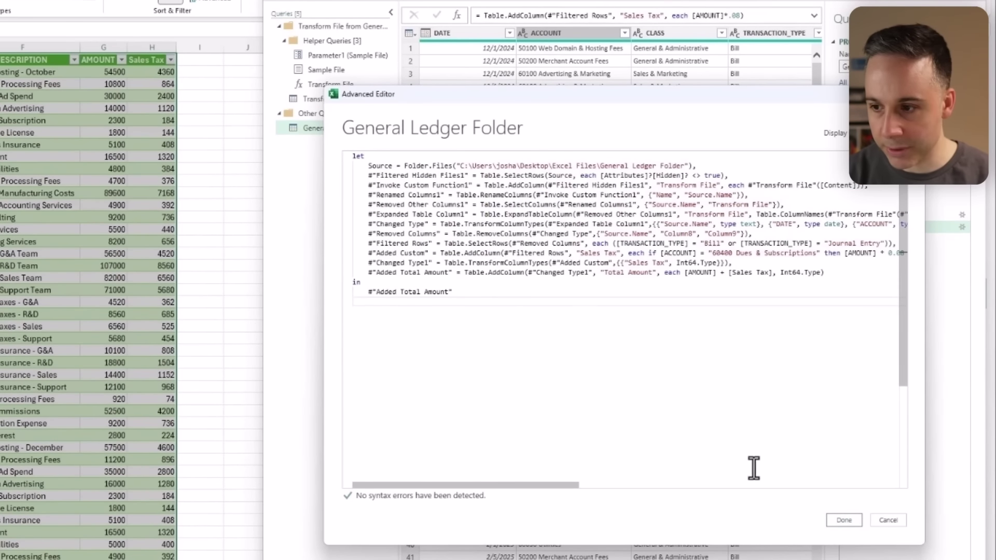
{"action": "left_click", "coordinate": [843, 520]}
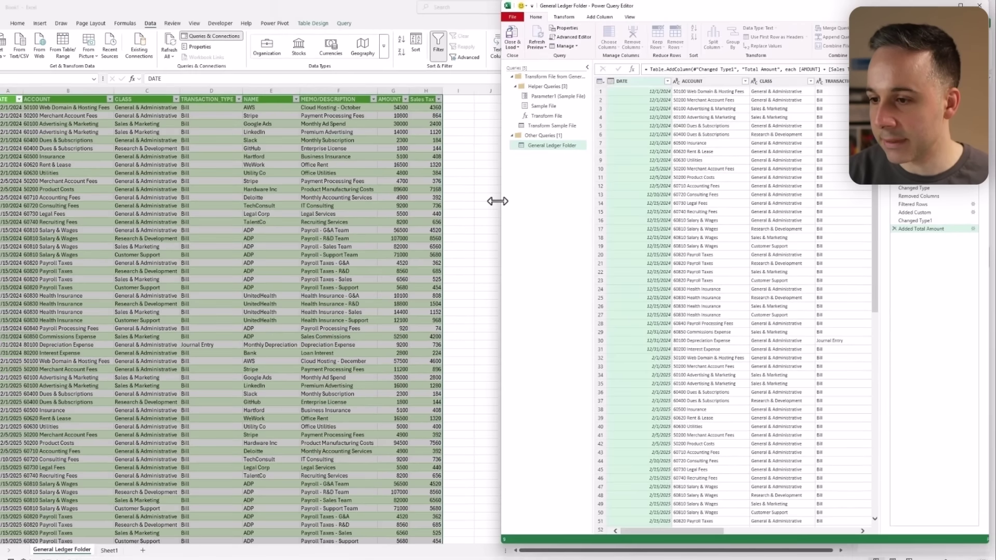
Step: Check the Sales Tax and Total Amount values for Dues & Subscriptions and load the updated query into the worksheet
{"action": "left_click_drag", "start_coordinate": [496, 200], "coordinate": [12, 179]}
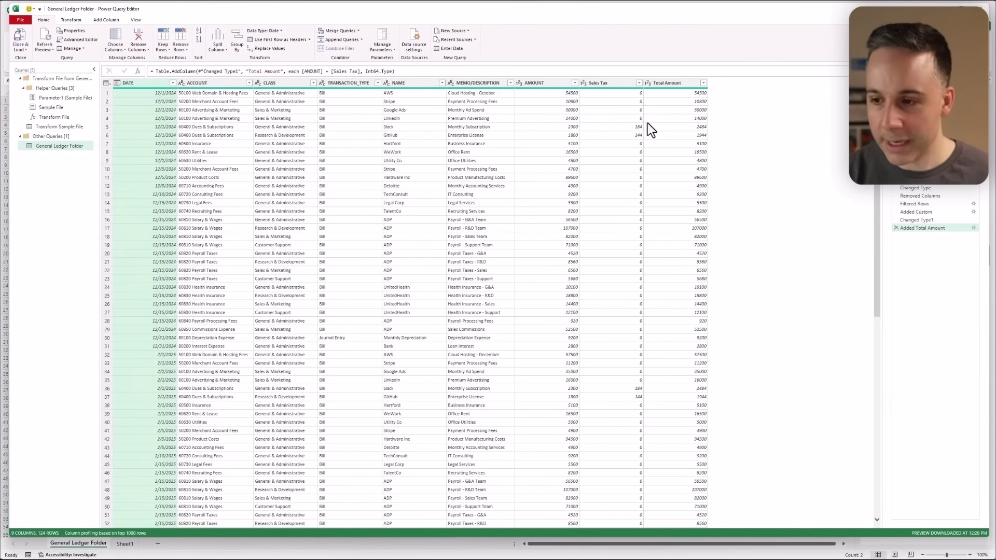
{"action": "left_click", "coordinate": [630, 126]}
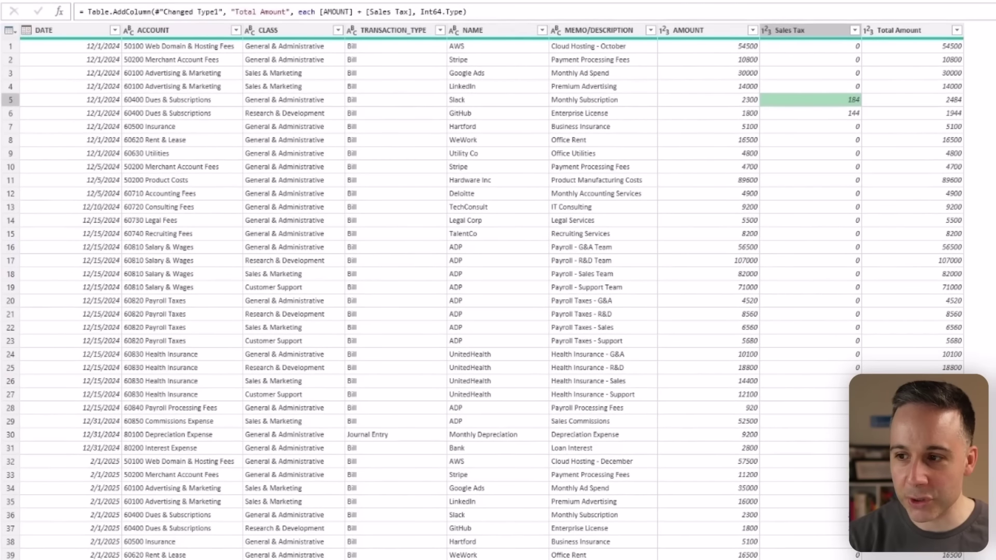
{"action": "left_click", "coordinate": [944, 104]}
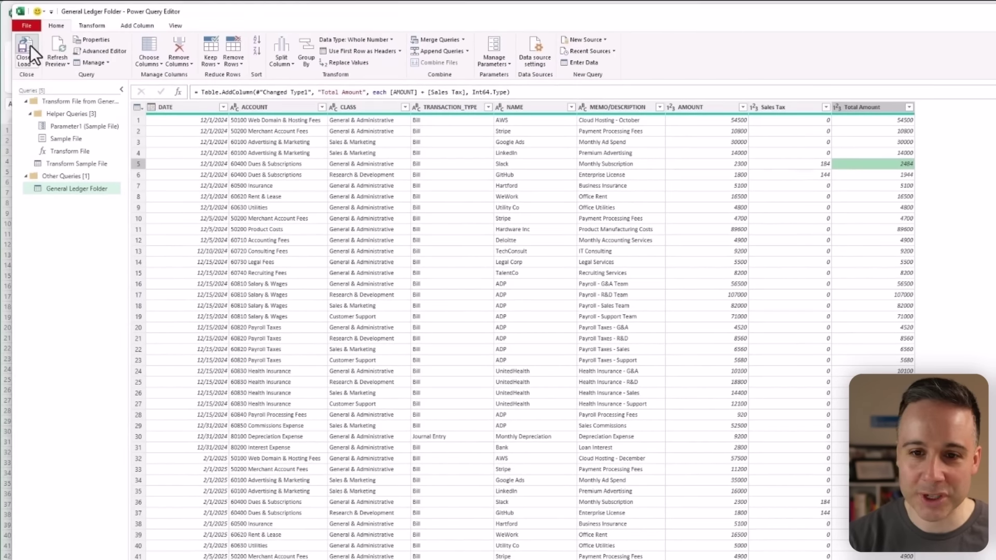
{"action": "left_click", "coordinate": [29, 44]}
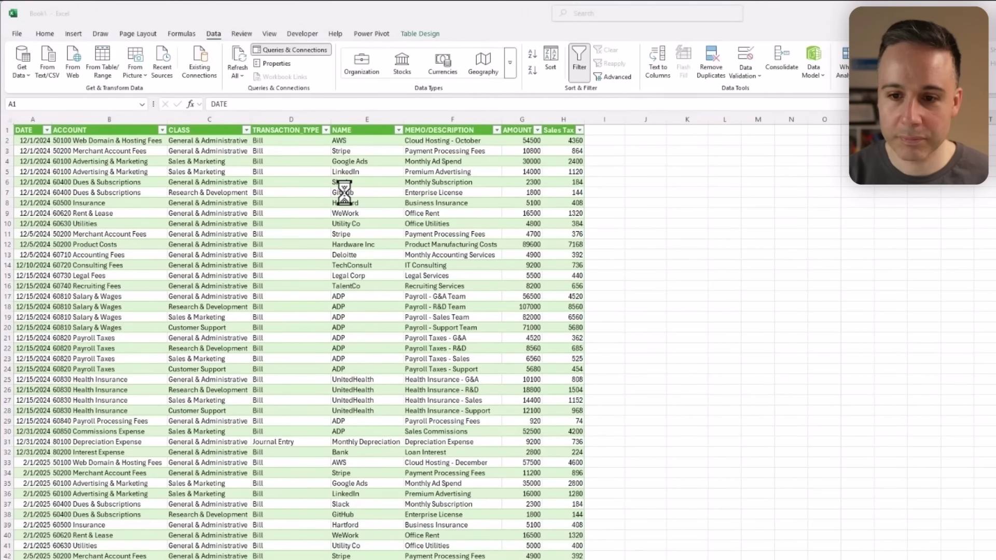
{"action": "left_click", "coordinate": [534, 201]}
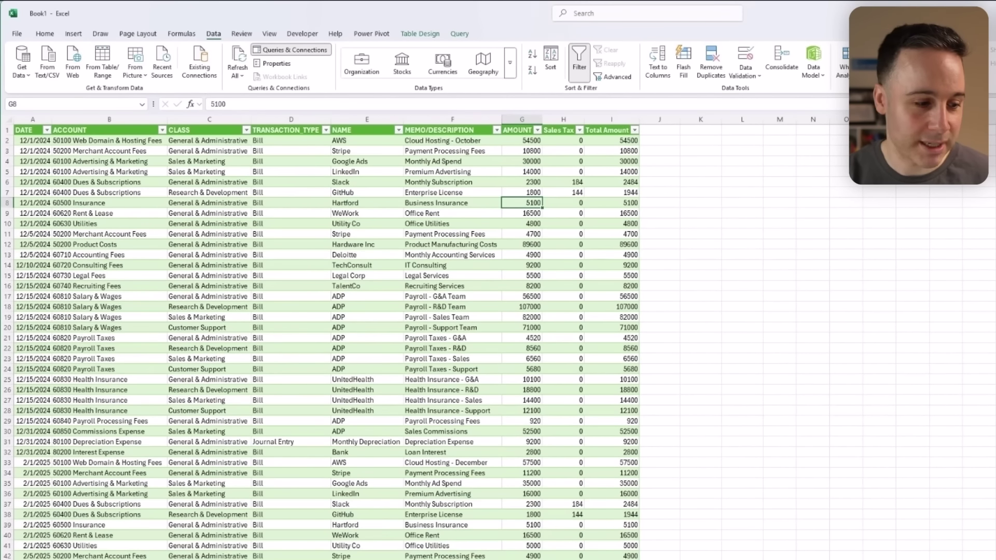
Step: Switch to File Explorer and review the monthly ledger files in the General Ledger Folder
{"action": "key", "text": "alt+Tab"}
{"action": "left_click", "coordinate": [267, 222]}
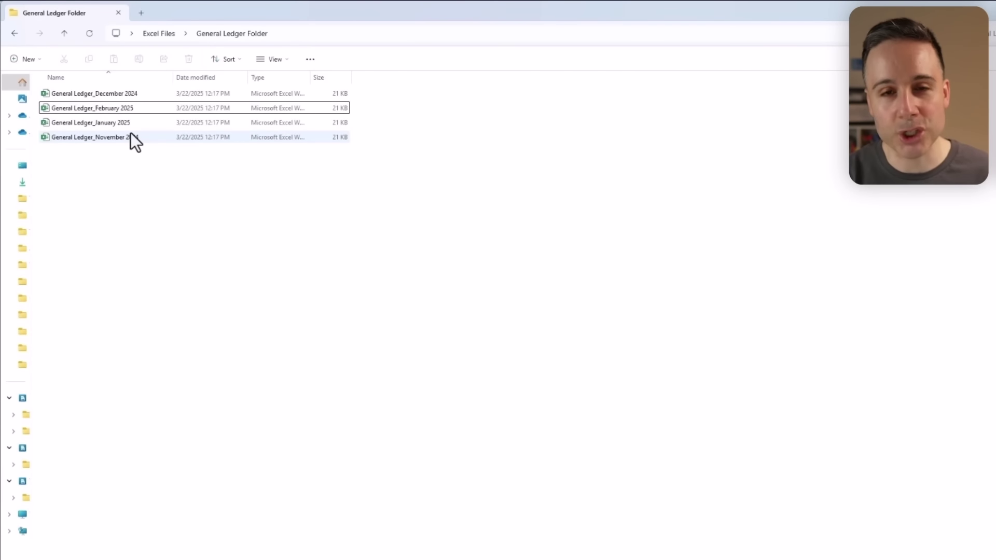
{"action": "left_click_drag", "start_coordinate": [679, 17], "coordinate": [678, 96]}
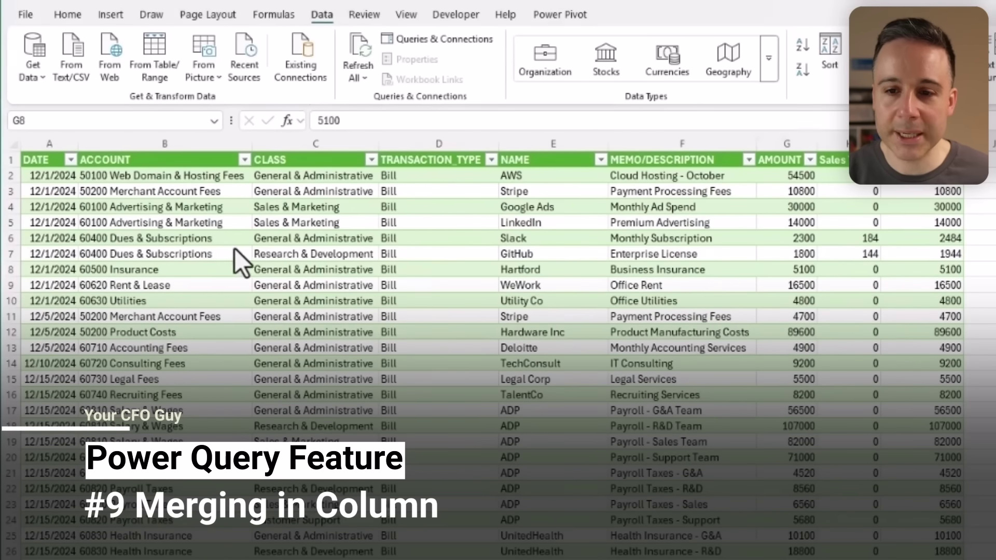
Step: Review the departments listed in the CLASS column of the general ledger table in Excel
{"action": "left_click_drag", "start_coordinate": [299, 181], "coordinate": [296, 305]}
{"action": "left_click", "coordinate": [300, 423]}
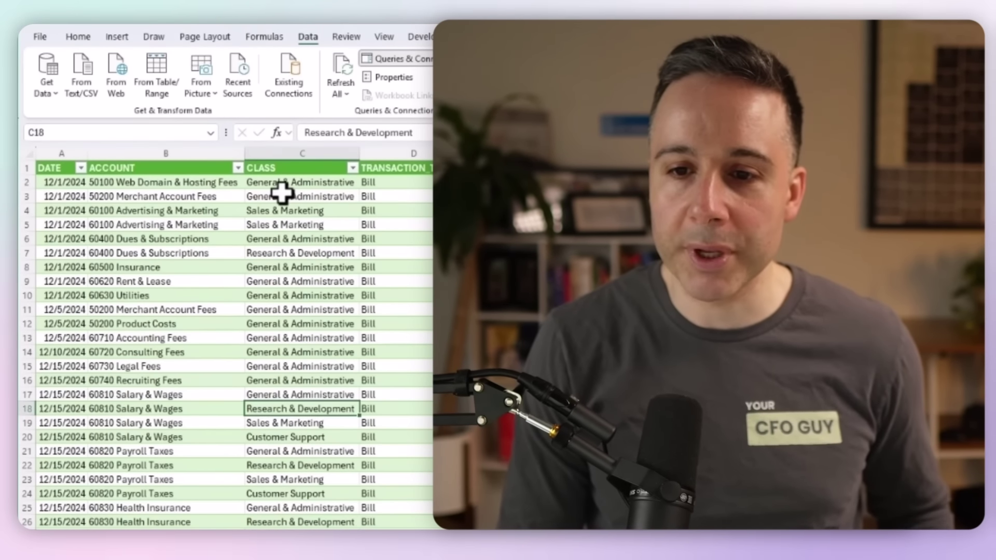
{"action": "left_click_drag", "start_coordinate": [282, 195], "coordinate": [270, 314]}
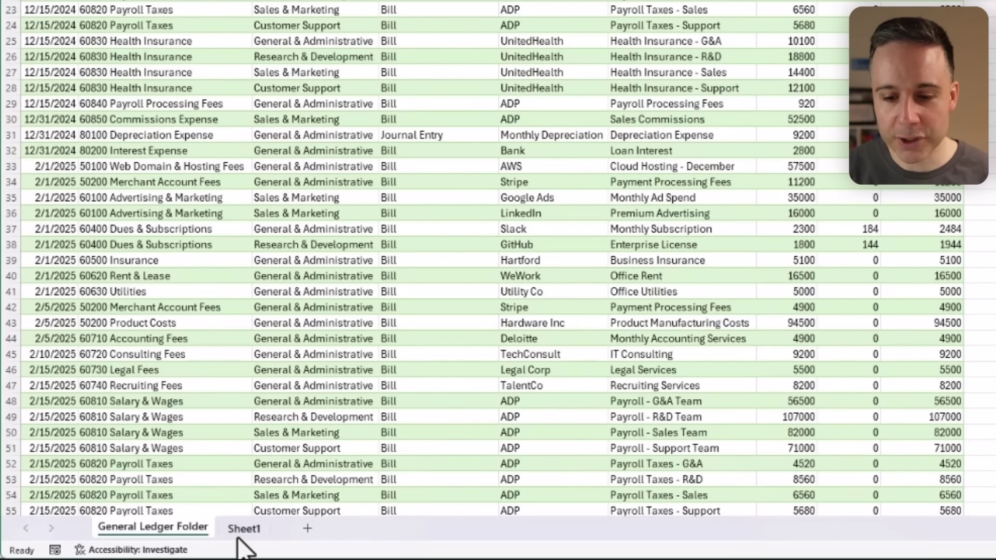
Step: In cell B2 of Sheet1, list the distinct departments with =UNIQUE(General_Ledger_Folder[CLASS])
{"action": "left_click", "coordinate": [240, 534]}
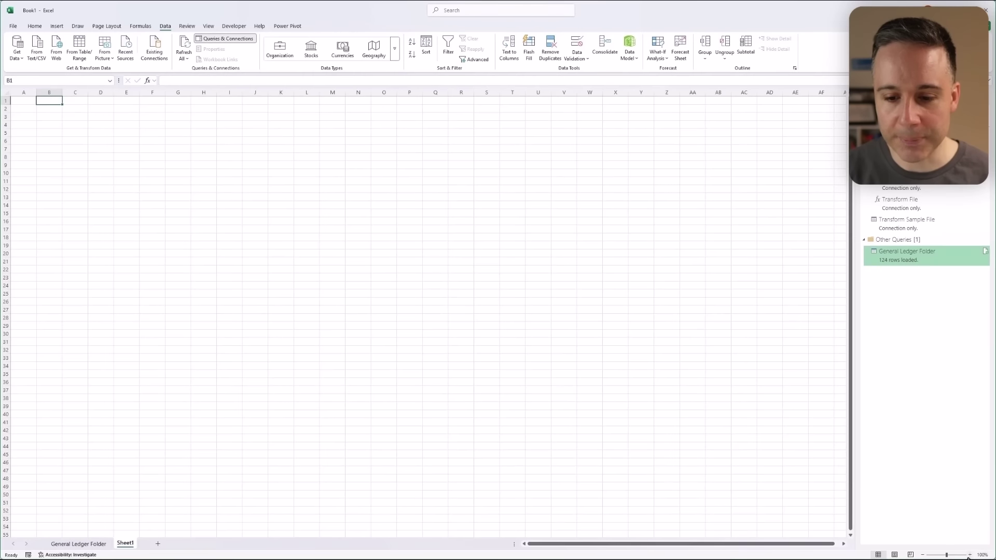
{"action": "left_click", "coordinate": [970, 555]}
{"action": "left_click", "coordinate": [970, 555]}
{"action": "left_click", "coordinate": [970, 555]}
{"action": "left_click", "coordinate": [970, 555]}
{"action": "left_click", "coordinate": [970, 555]}
{"action": "left_click", "coordinate": [970, 555]}
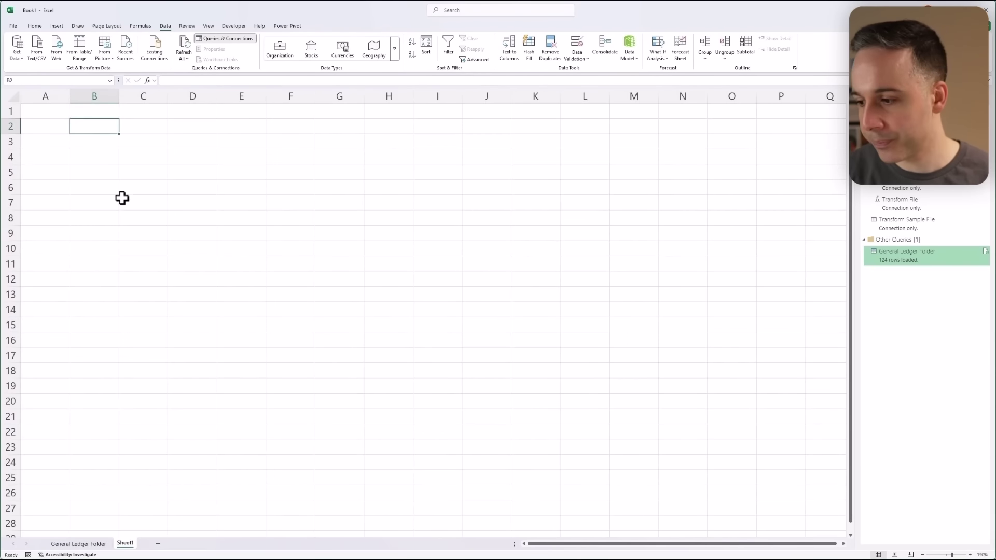
{"action": "type", "text": "=uni"}
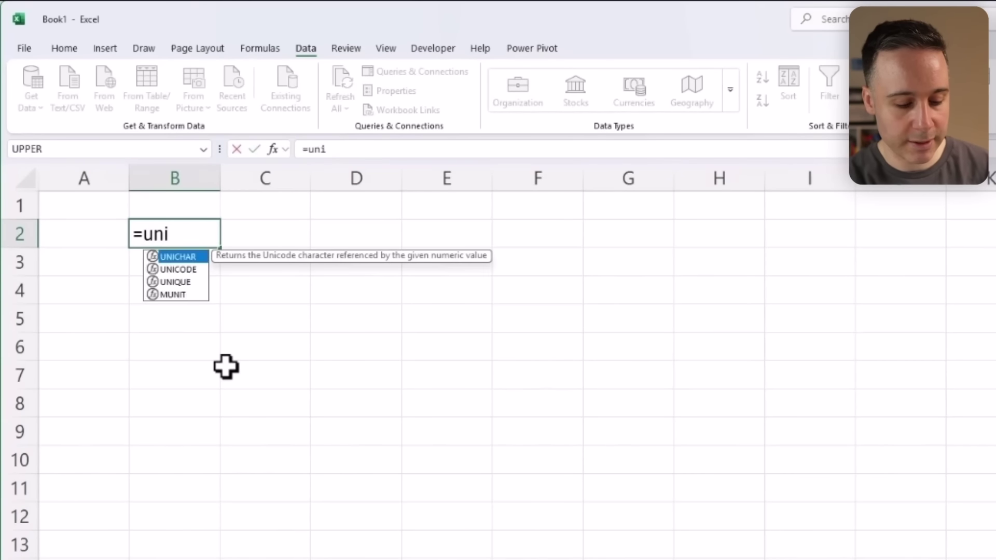
{"action": "type", "text": "que("}
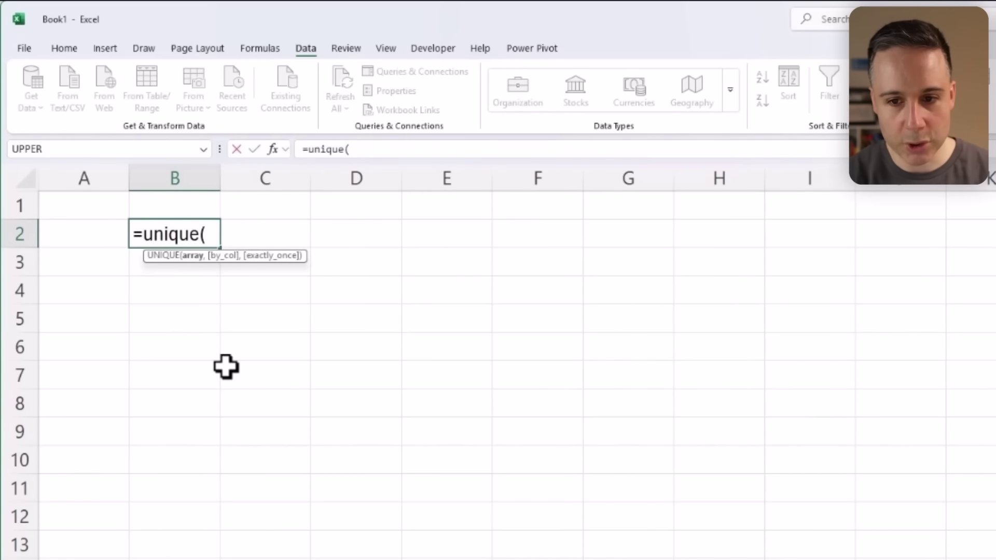
{"action": "left_click", "coordinate": [185, 542]}
{"action": "left_click", "coordinate": [294, 78]}
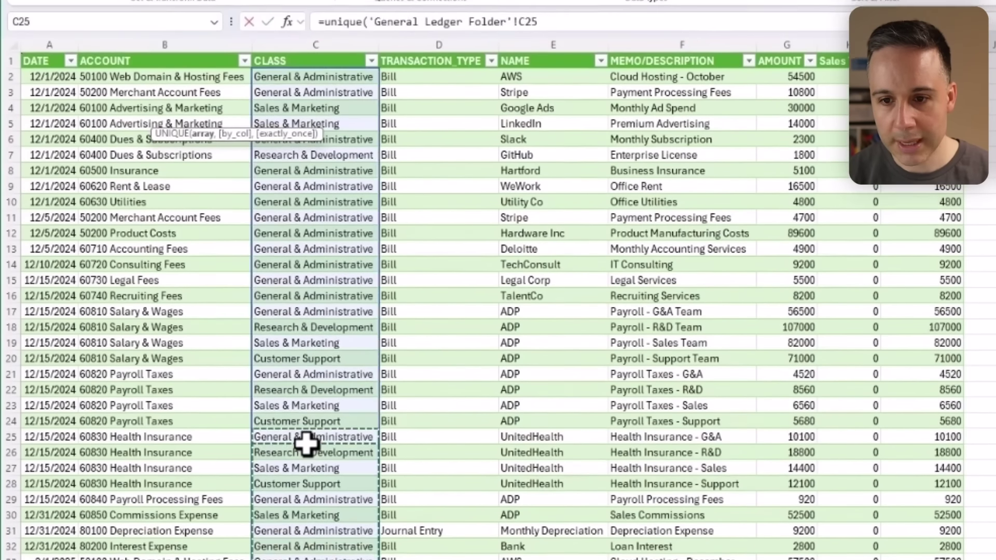
{"action": "key", "text": "ctrl+space"}
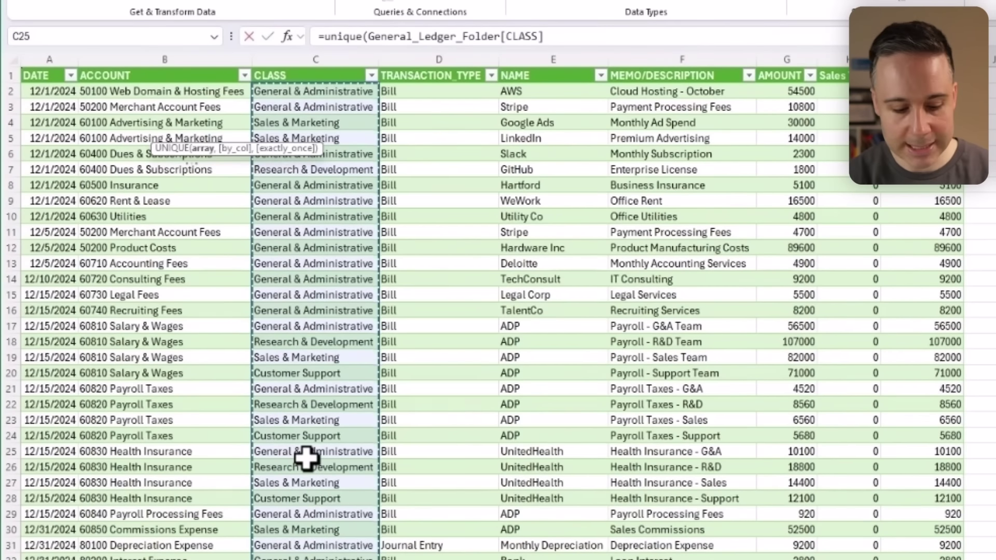
{"action": "key", "text": "Return"}
{"action": "key", "text": "Up"}
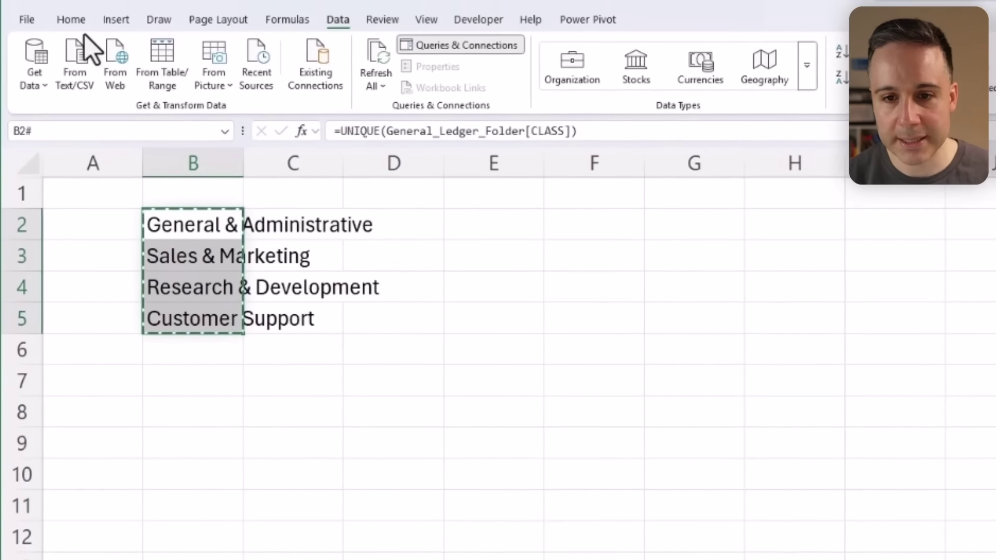
Step: Convert the department list in B2:B5 to static values, fit column B to its contents and narrow column A
{"action": "left_click", "coordinate": [69, 18]}
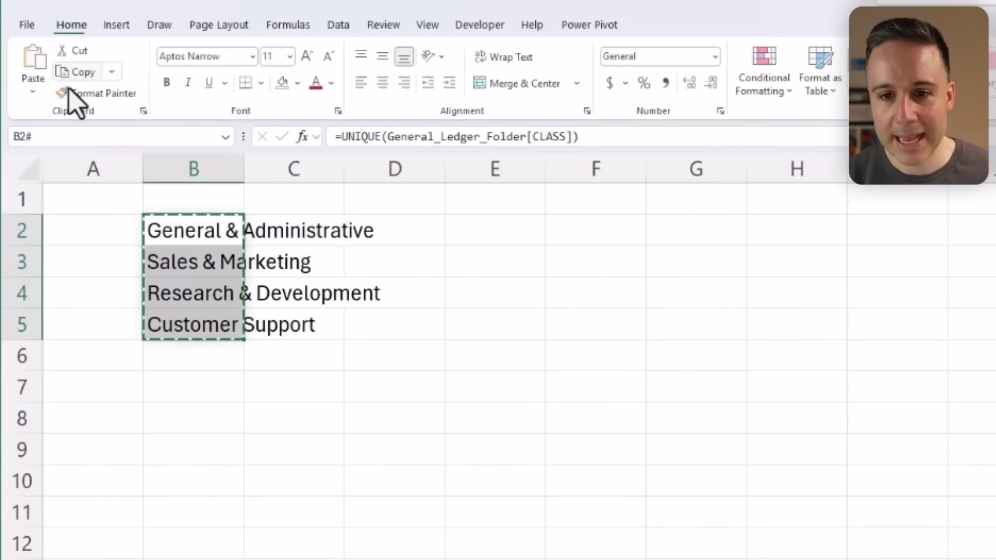
{"action": "left_click", "coordinate": [34, 92]}
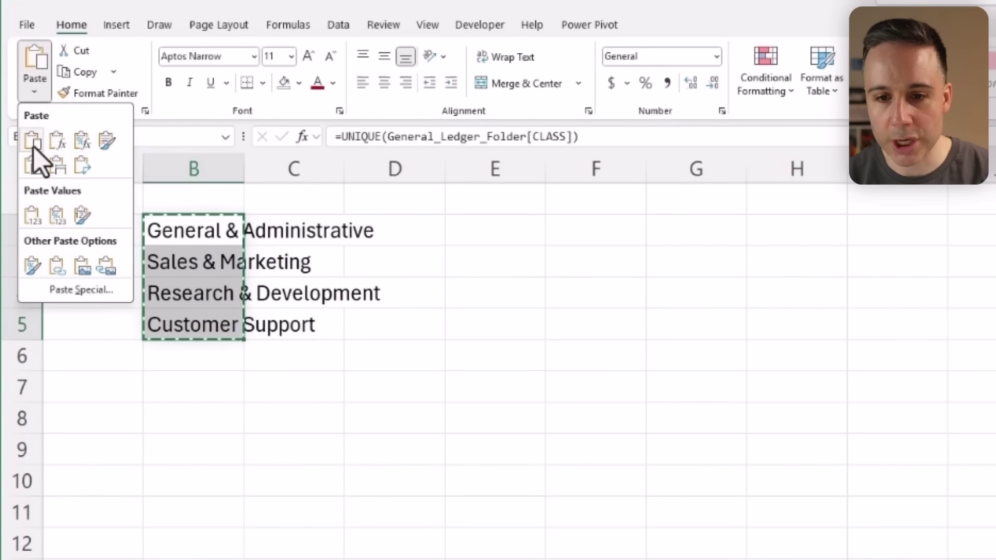
{"action": "left_click", "coordinate": [33, 216]}
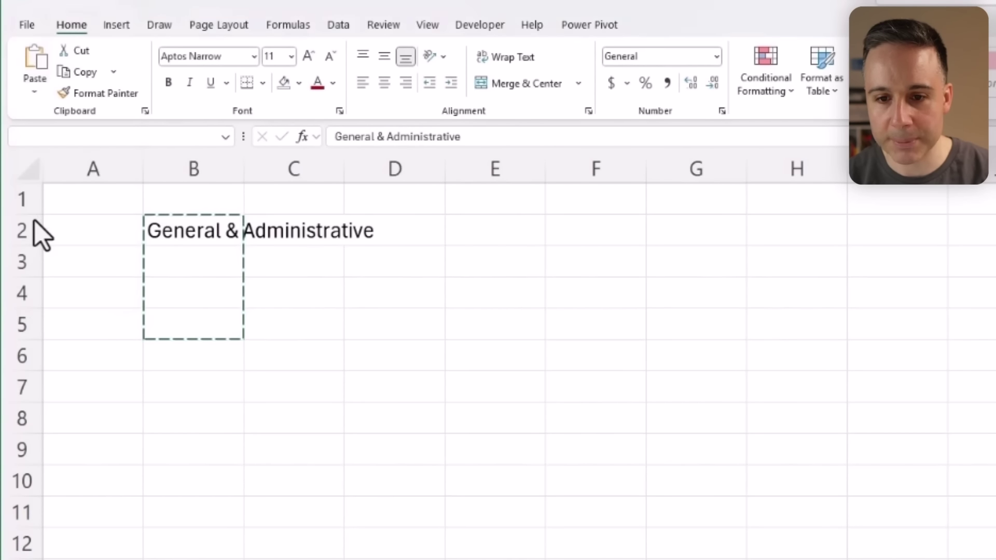
{"action": "double_click", "coordinate": [244, 162]}
{"action": "left_click", "coordinate": [432, 232]}
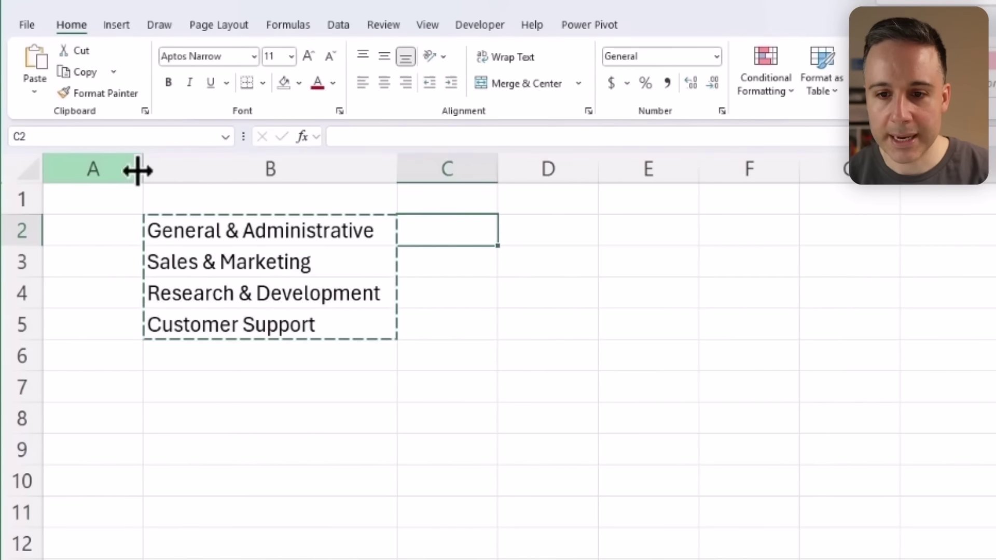
{"action": "left_click_drag", "start_coordinate": [139, 171], "coordinate": [65, 169]}
{"action": "key", "text": "Escape"}
Step: Enter each department owner's full name in C2:C5 beside the matching department
{"action": "key", "text": "Down"}
{"action": "key", "text": "Up"}
{"action": "type", "text": "Devon Brainston"}
{"action": "key", "text": "Return"}
{"action": "type", "text": "Max Pitchmore"}
{"action": "key", "text": "Return"}
{"action": "type", "text": "Ga"}
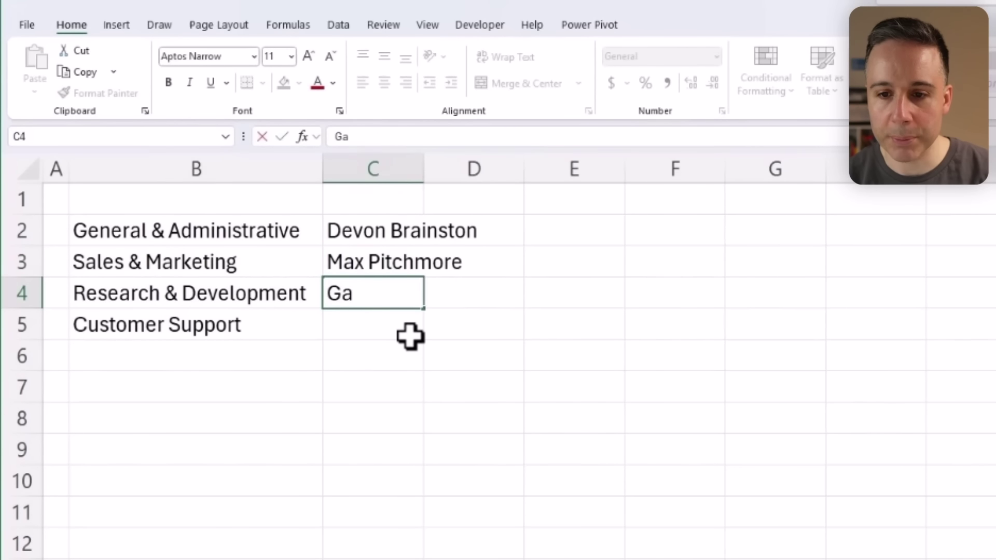
{"action": "type", "text": "ry Ledgerman"}
{"action": "key", "text": "Return"}
{"action": "type", "text": "Casey Supongo"}
{"action": "key", "text": "Return"}
Step: Add the headers Department in B1 and Department Owner in C1
{"action": "left_click", "coordinate": [126, 205]}
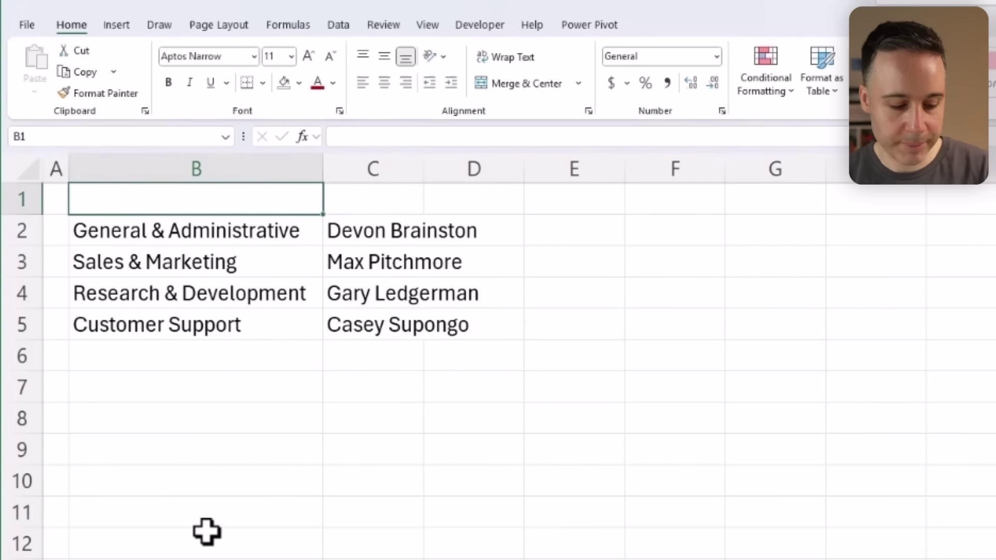
{"action": "type", "text": "De"}
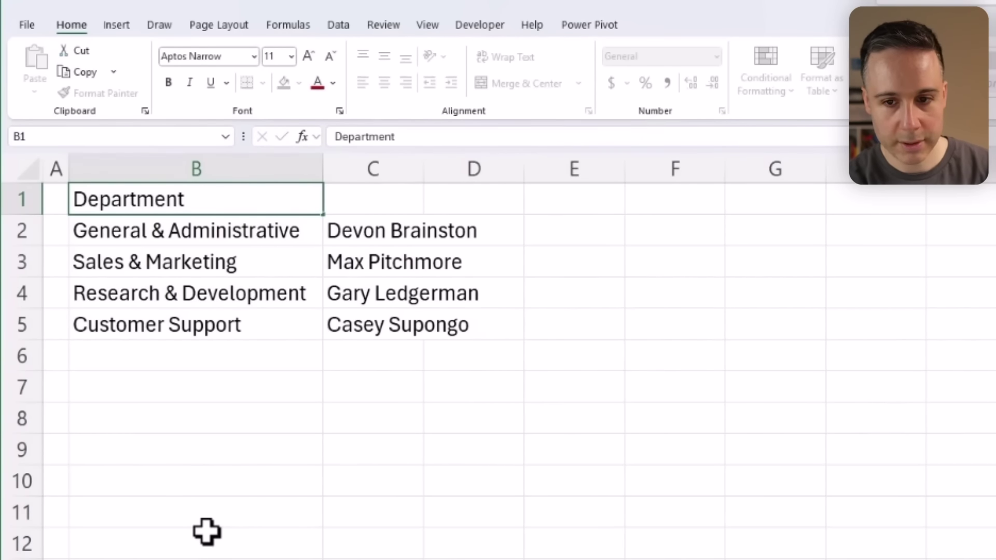
{"action": "type", "text": "partment"}
{"action": "key", "text": "Tab"}
{"action": "type", "text": "Departmnt"}
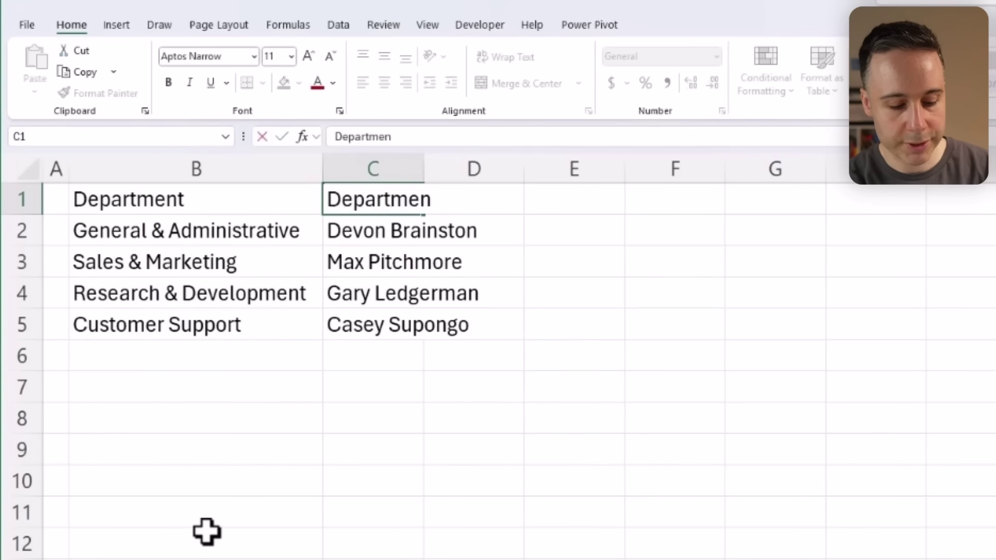
{"action": "key", "text": "Return"}
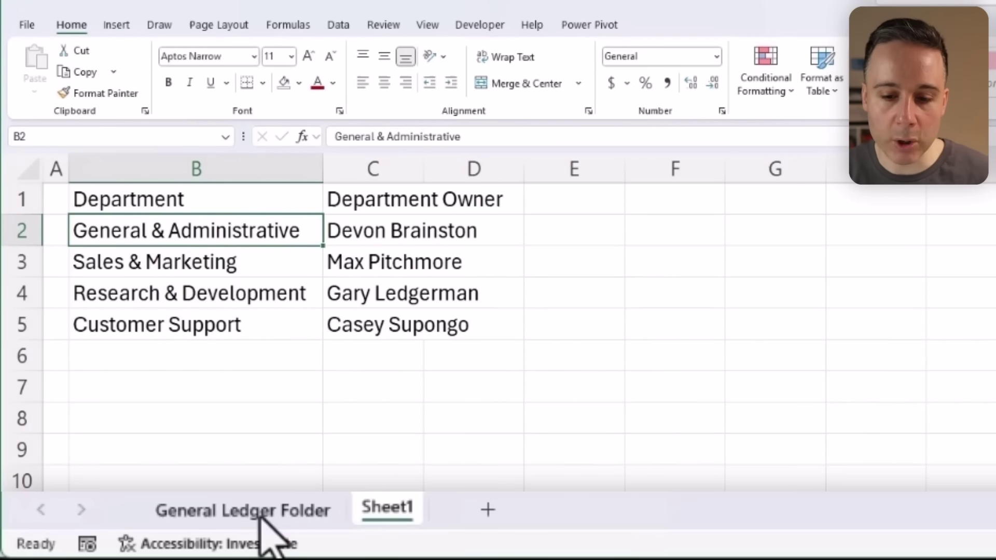
Step: Convert the department and owner list in B1:C5 of Sheet1 into a table with headers
{"action": "left_click", "coordinate": [257, 511]}
{"action": "left_click", "coordinate": [306, 490]}
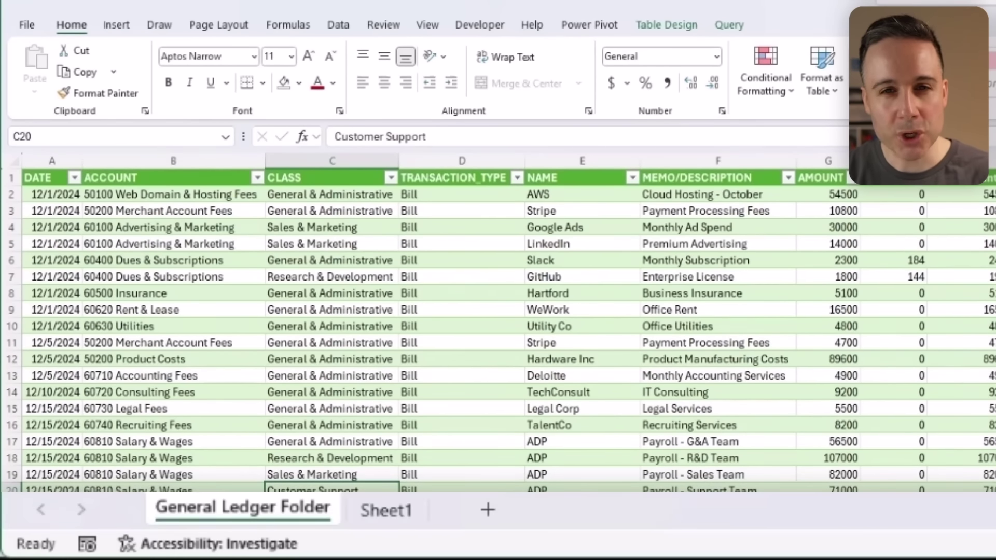
{"action": "left_click", "coordinate": [394, 513]}
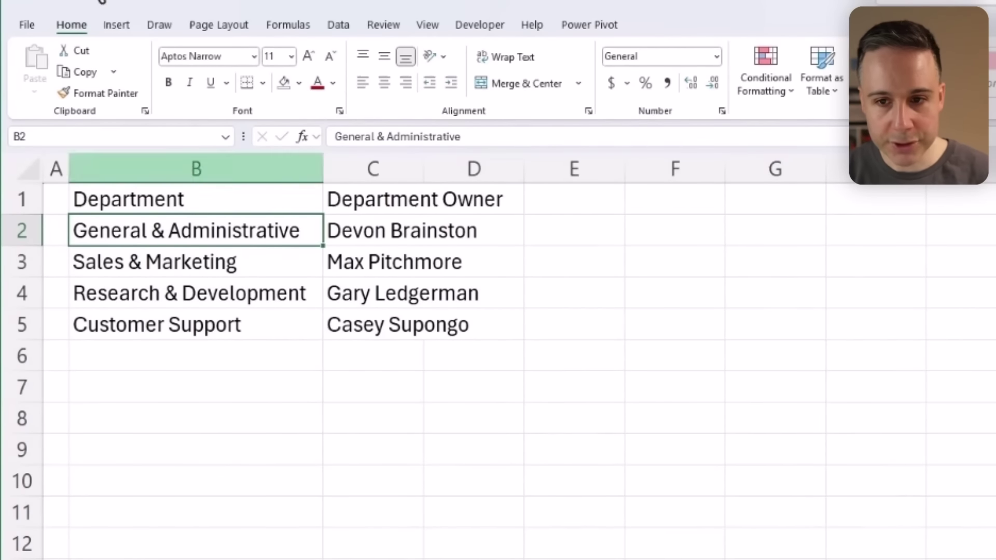
{"action": "left_click", "coordinate": [118, 26]}
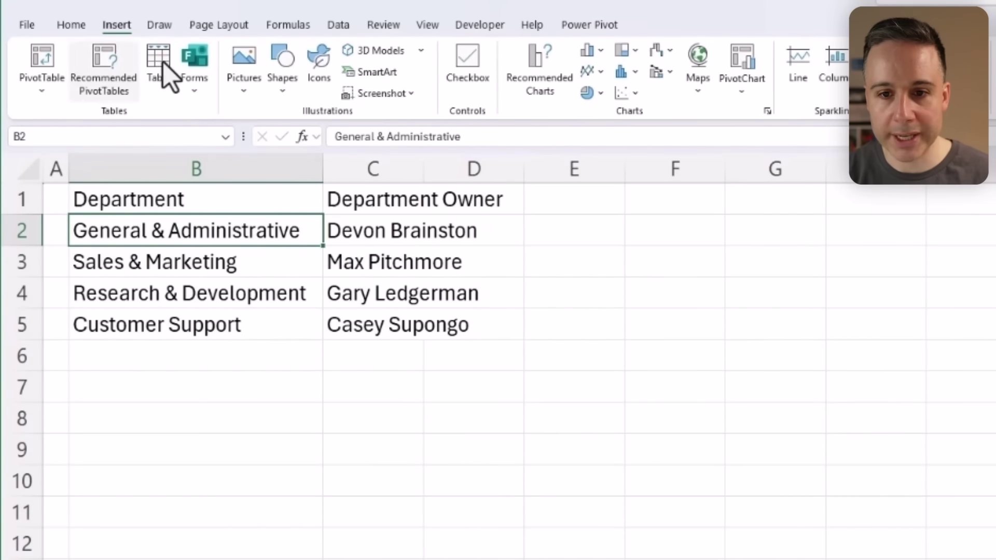
{"action": "key", "text": "ctrl+t"}
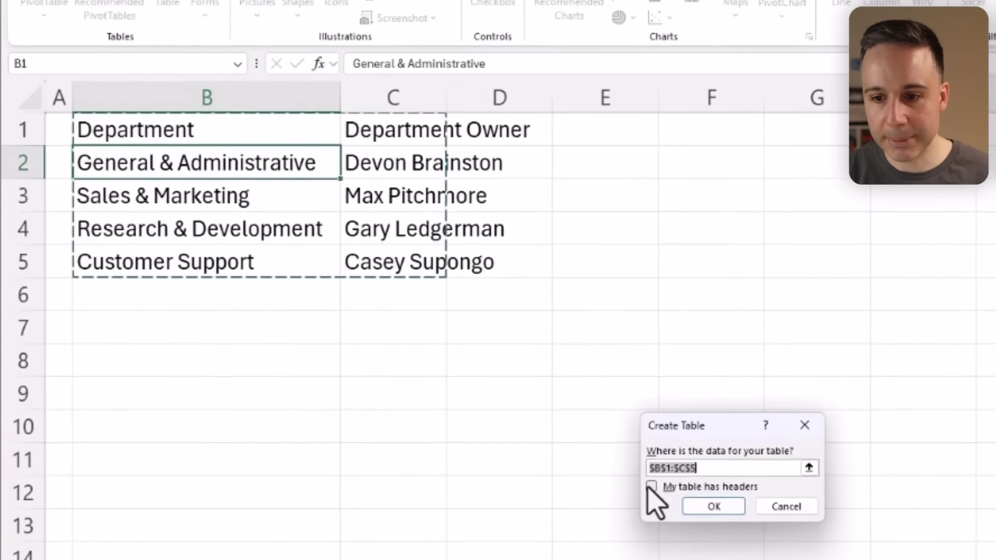
{"action": "left_click", "coordinate": [618, 538]}
{"action": "left_click", "coordinate": [751, 457]}
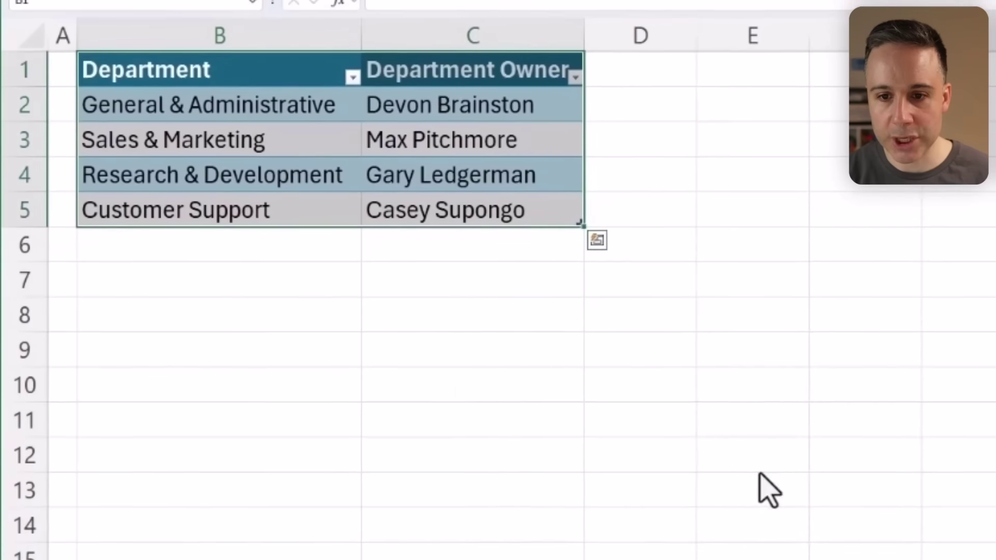
Step: Name the new table Department_Owners and remove its colored formatting by applying the plain None table style
{"action": "left_click", "coordinate": [48, 143]}
{"action": "type", "text": "Department_Owners"}
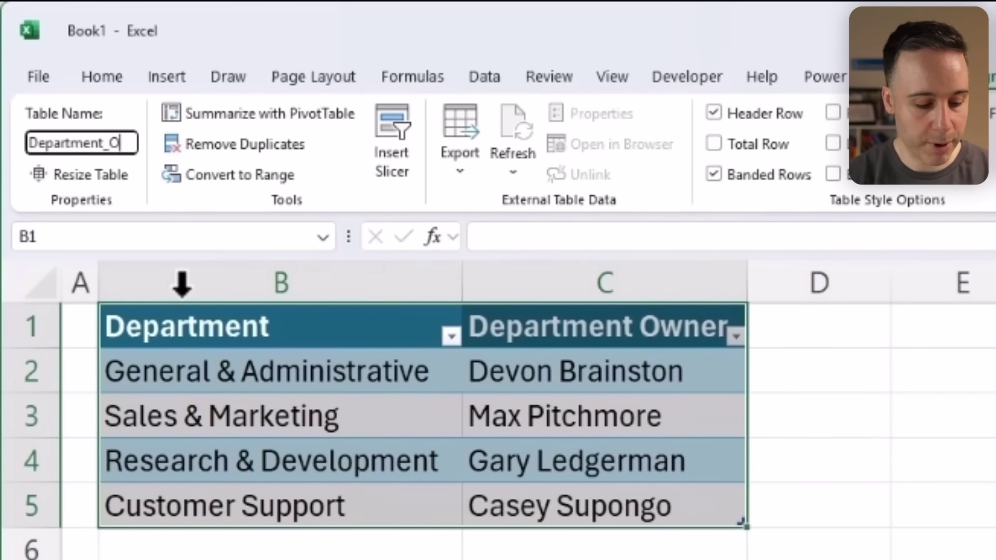
{"action": "key", "text": "Return"}
{"action": "left_click", "coordinate": [881, 89]}
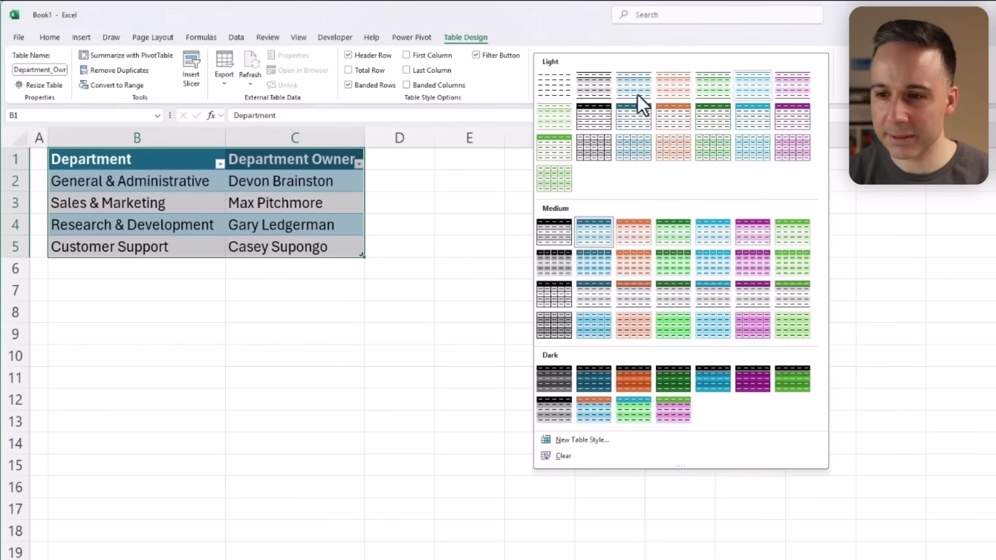
{"action": "left_click", "coordinate": [556, 86]}
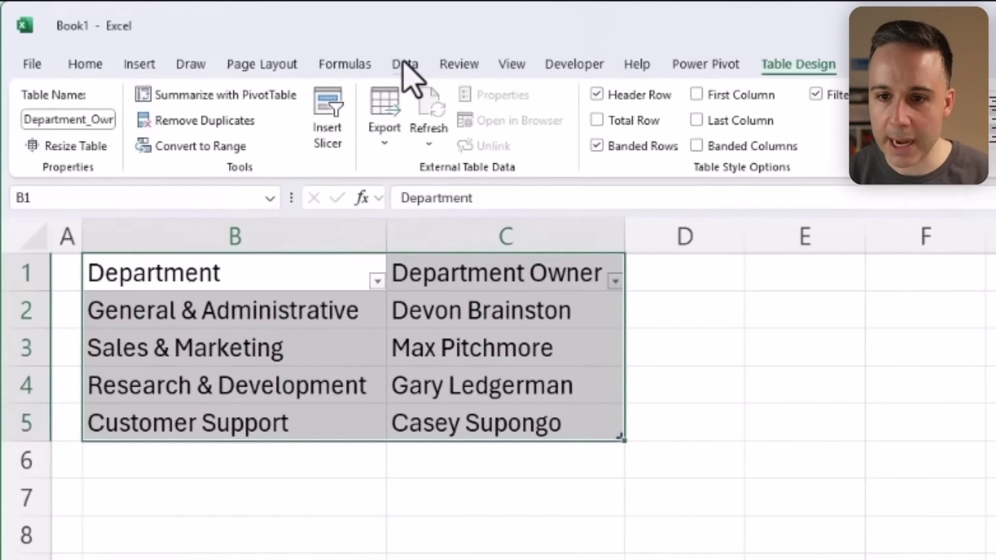
Step: Load the Department_Owners table into Power Query as a new query
{"action": "left_click", "coordinate": [241, 40]}
{"action": "left_click", "coordinate": [251, 150]}
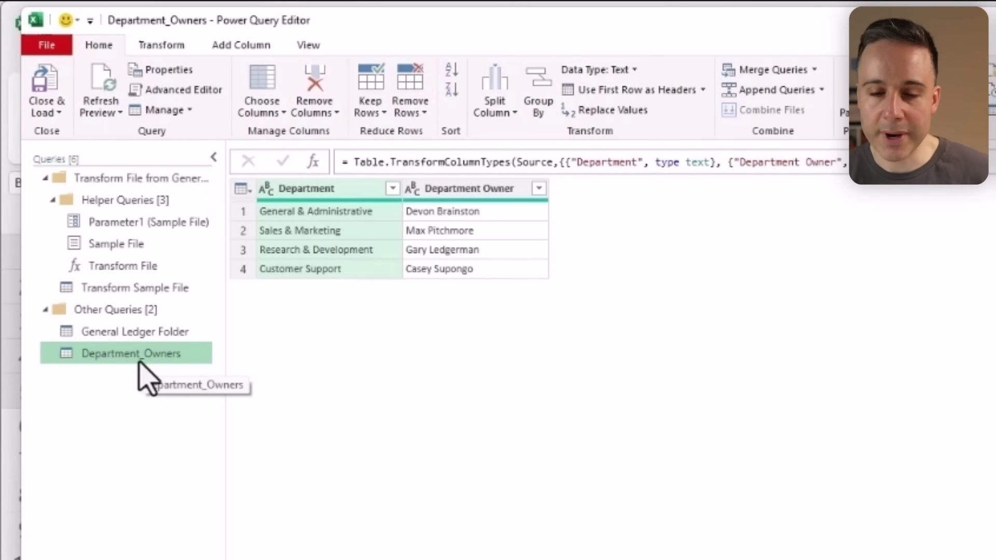
Step: Merge the General Ledger Folder query with Department_Owners, matching CLASS to Department with a Left Outer join
{"action": "left_click", "coordinate": [127, 335]}
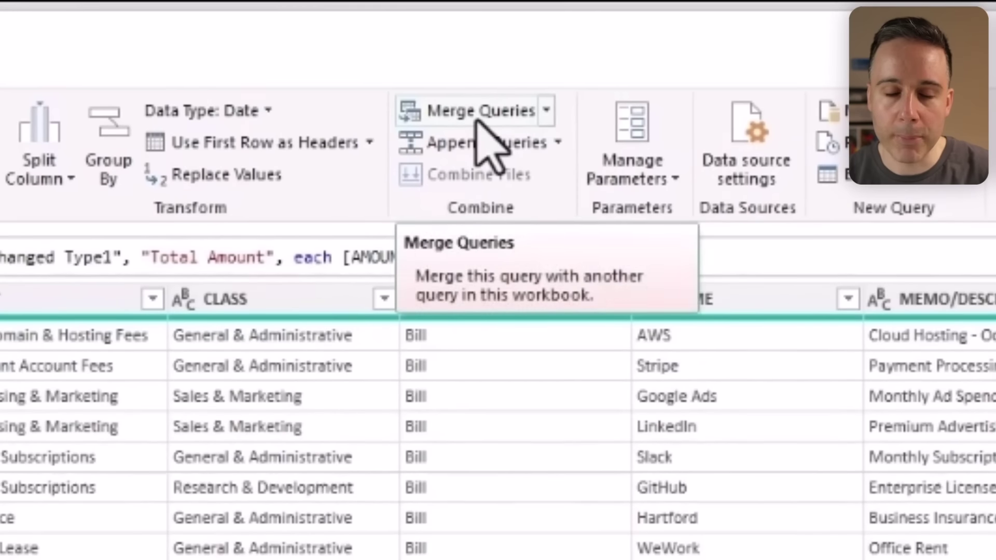
{"action": "left_click", "coordinate": [476, 120]}
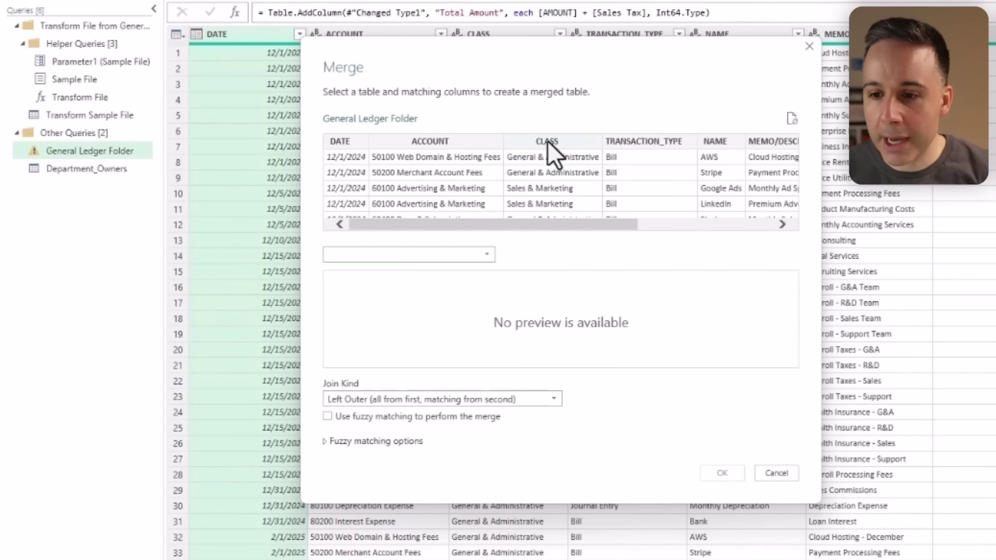
{"action": "left_click", "coordinate": [546, 141]}
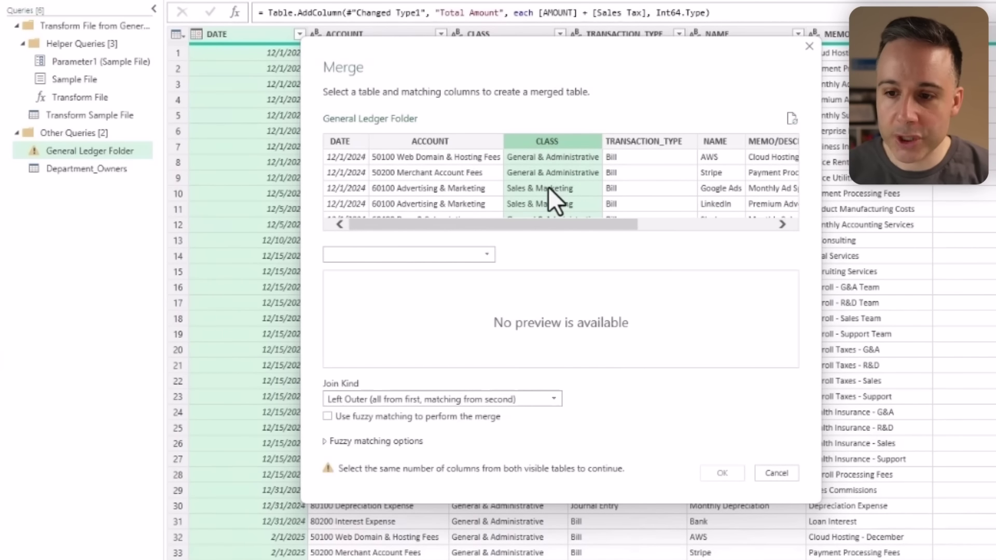
{"action": "left_click", "coordinate": [466, 257]}
{"action": "left_click", "coordinate": [433, 269]}
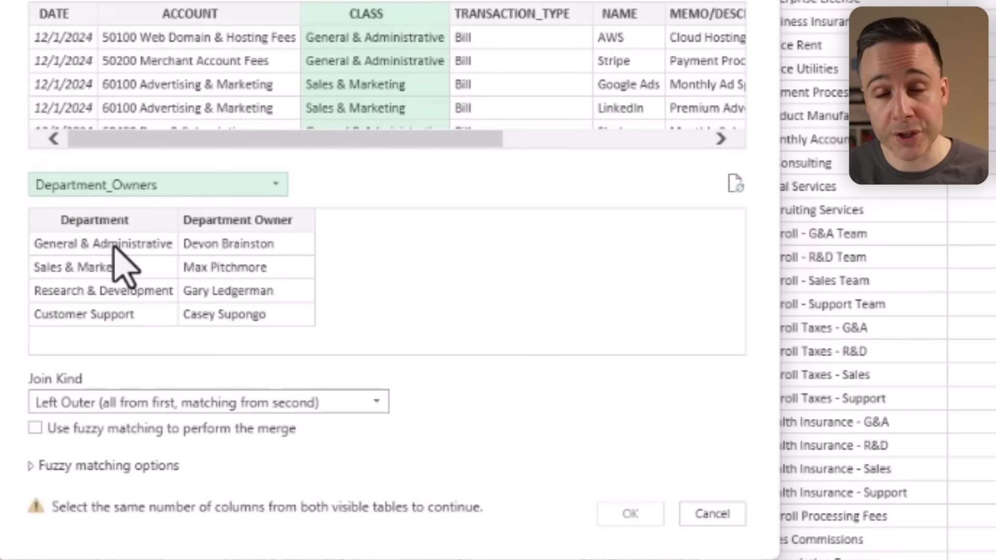
{"action": "left_click", "coordinate": [92, 220]}
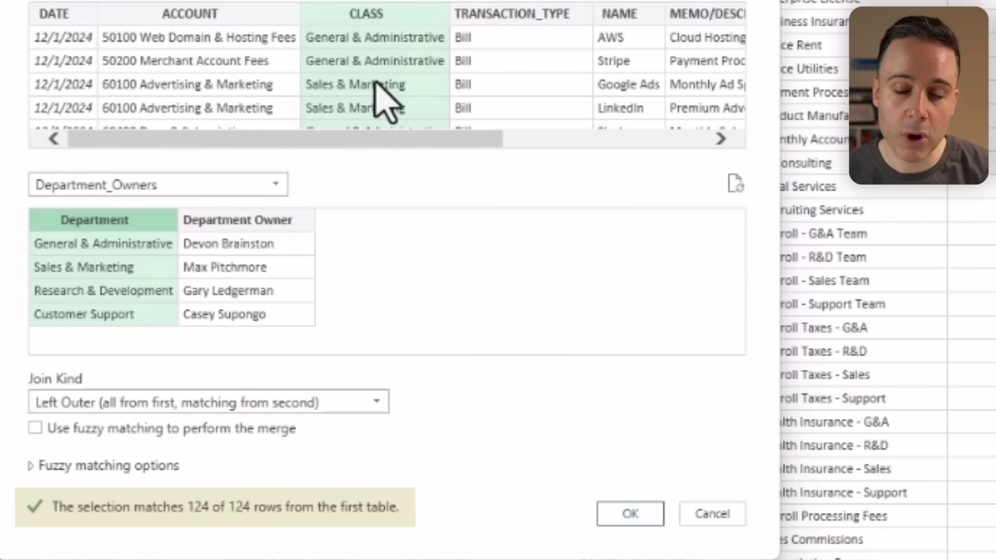
{"action": "left_click", "coordinate": [630, 512]}
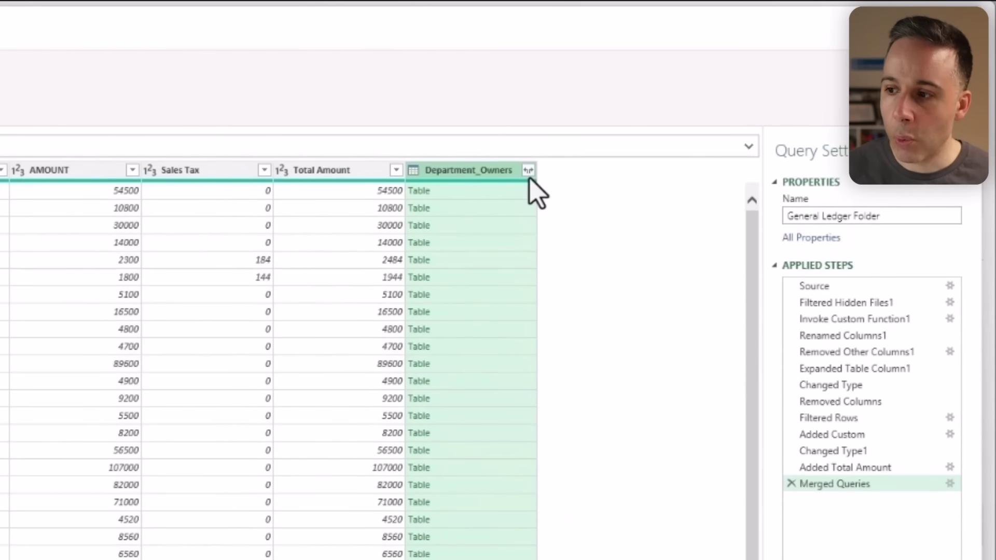
Step: Expand the merged Department_Owners column into Department and Department Owner, using the original column name as prefix
{"action": "left_click", "coordinate": [529, 171]}
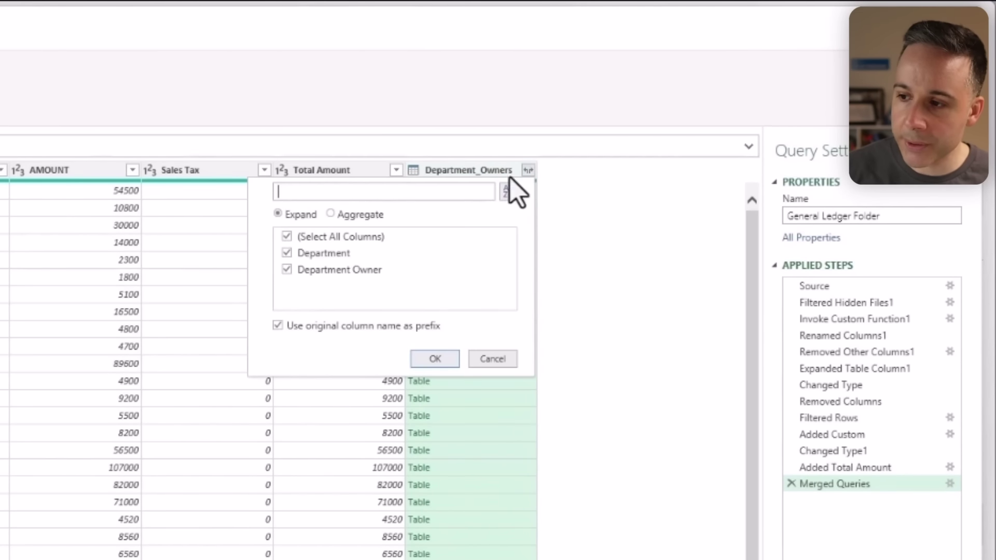
{"action": "left_click", "coordinate": [436, 358]}
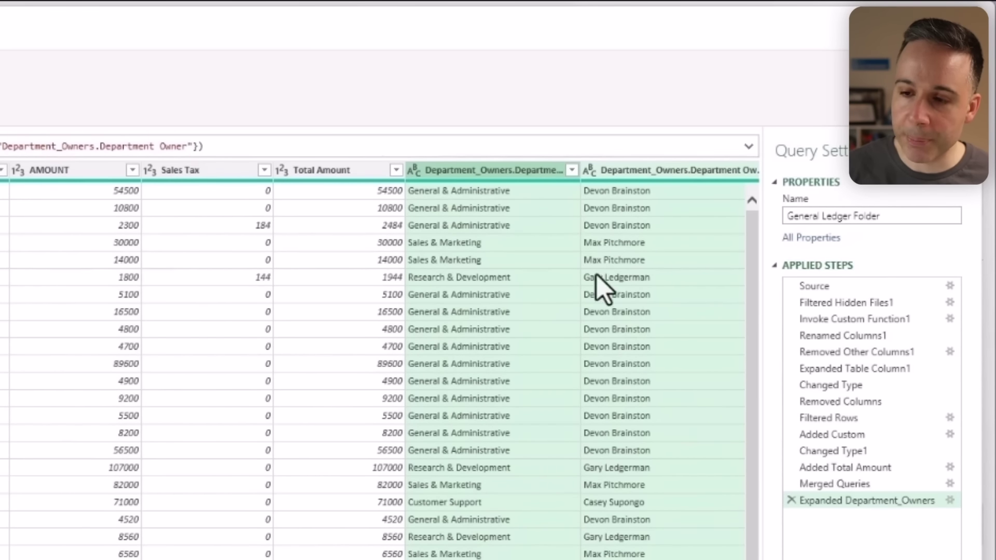
{"action": "left_click", "coordinate": [480, 170]}
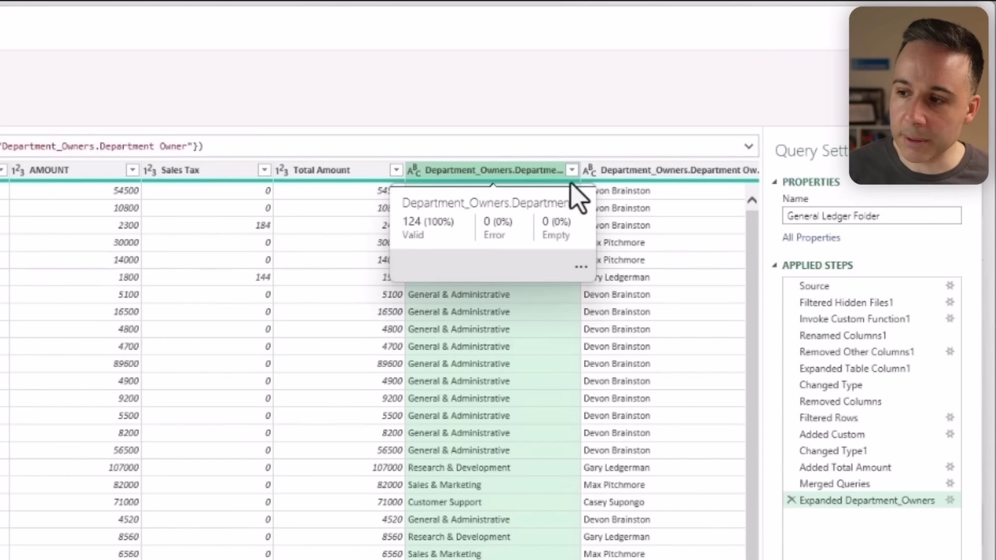
{"action": "left_click", "coordinate": [675, 171]}
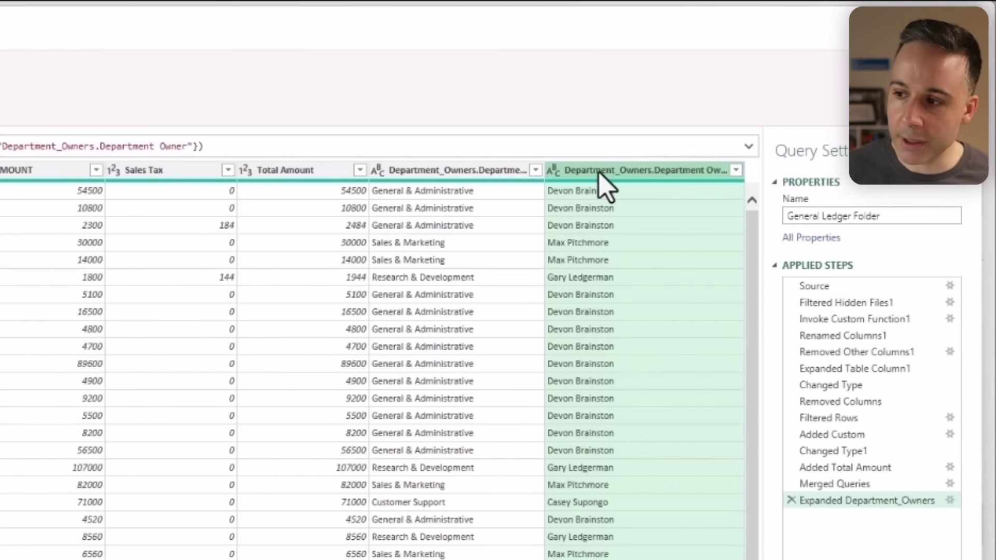
{"action": "double_click", "coordinate": [670, 172]}
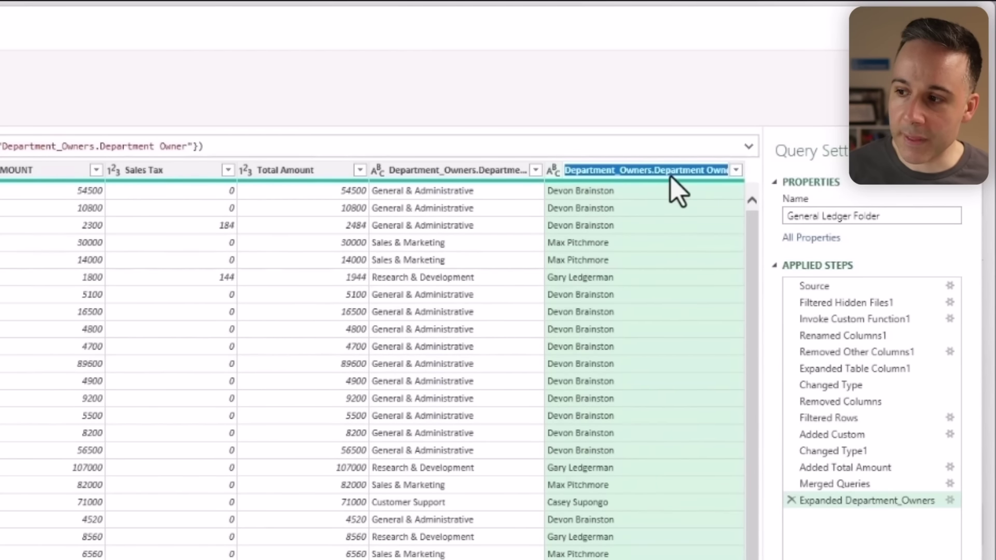
{"action": "key", "text": "Escape"}
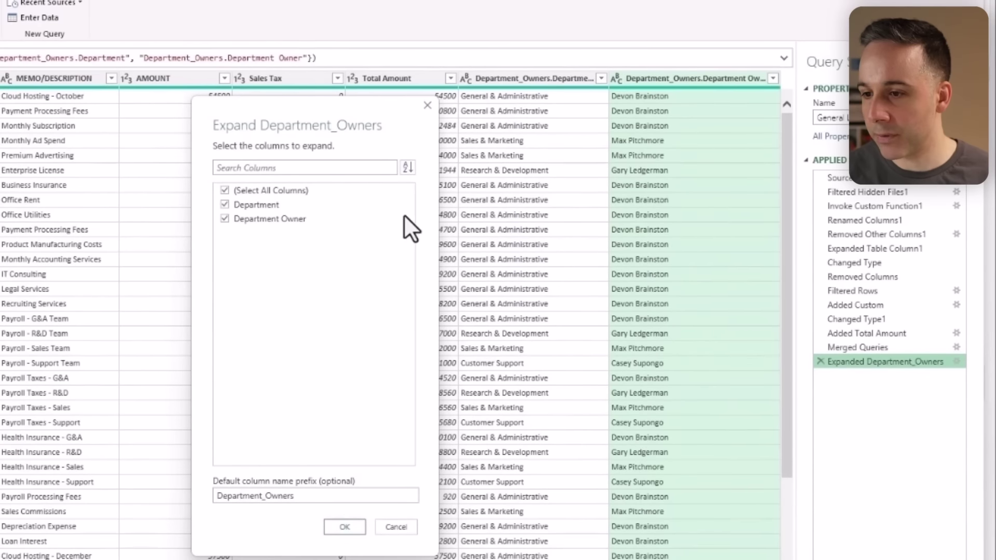
Step: Edit the Expanded Department_Owners step to exclude Department and expand only Department Owner
{"action": "left_click", "coordinate": [225, 205]}
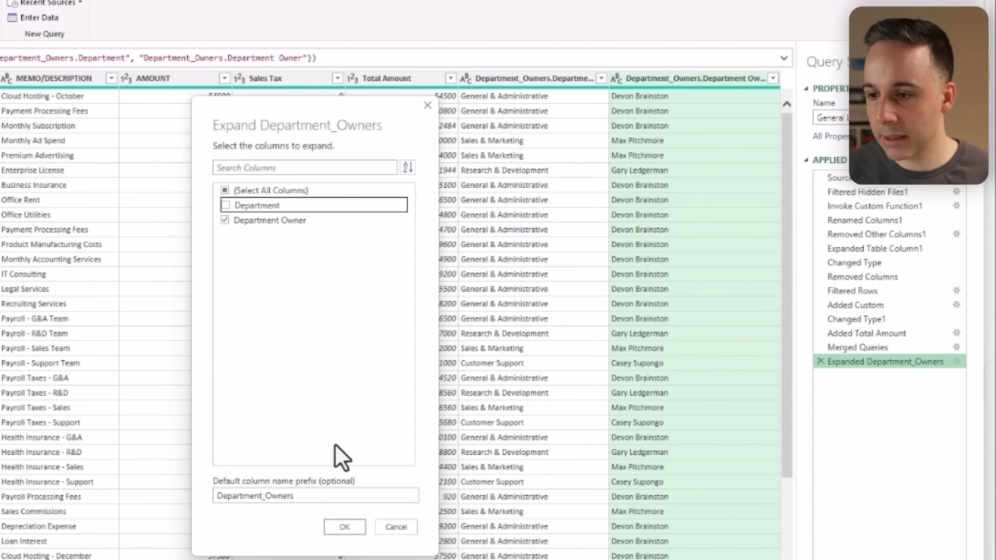
{"action": "left_click", "coordinate": [352, 529]}
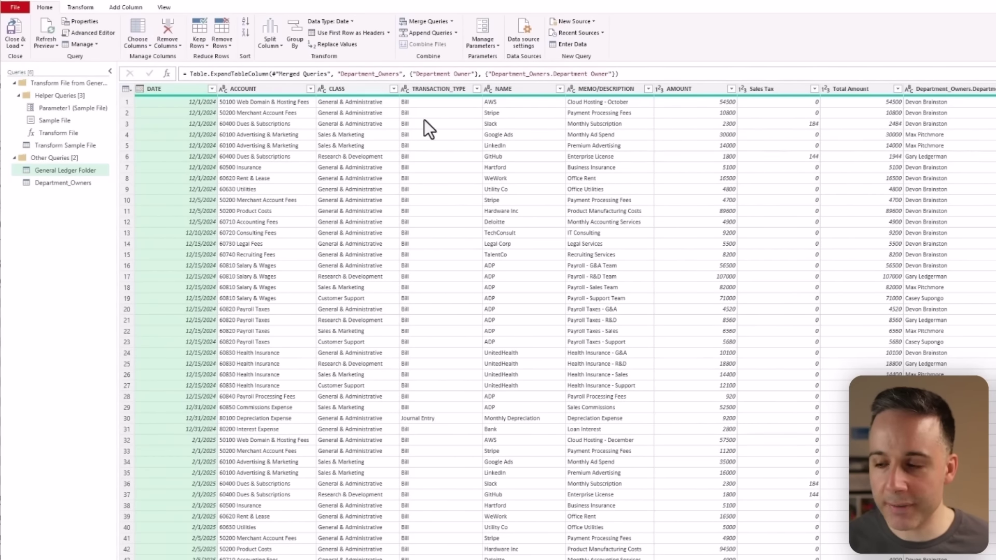
Step: Close the query editor and load the new Department_Owners query to the workbook as a connection only
{"action": "left_click", "coordinate": [12, 45]}
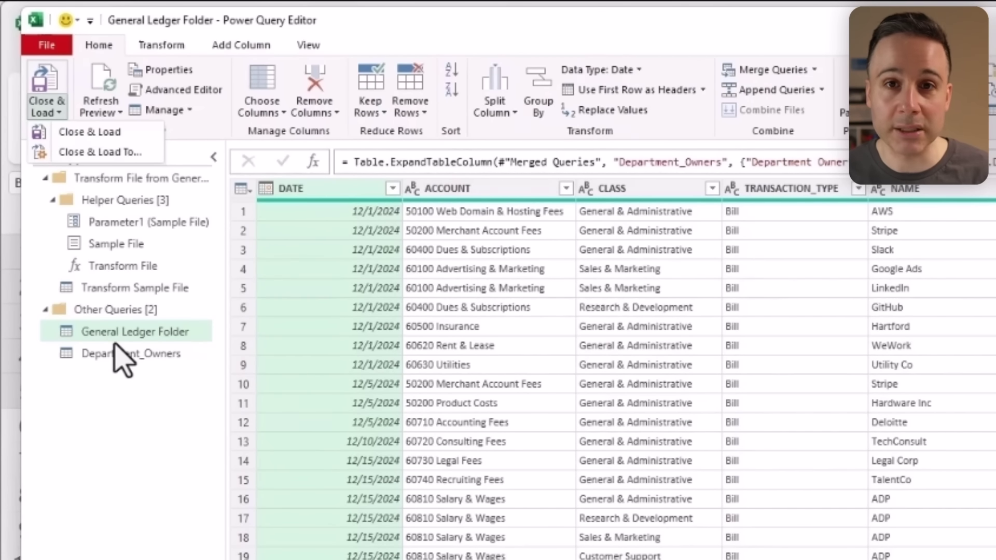
{"action": "left_click", "coordinate": [90, 151]}
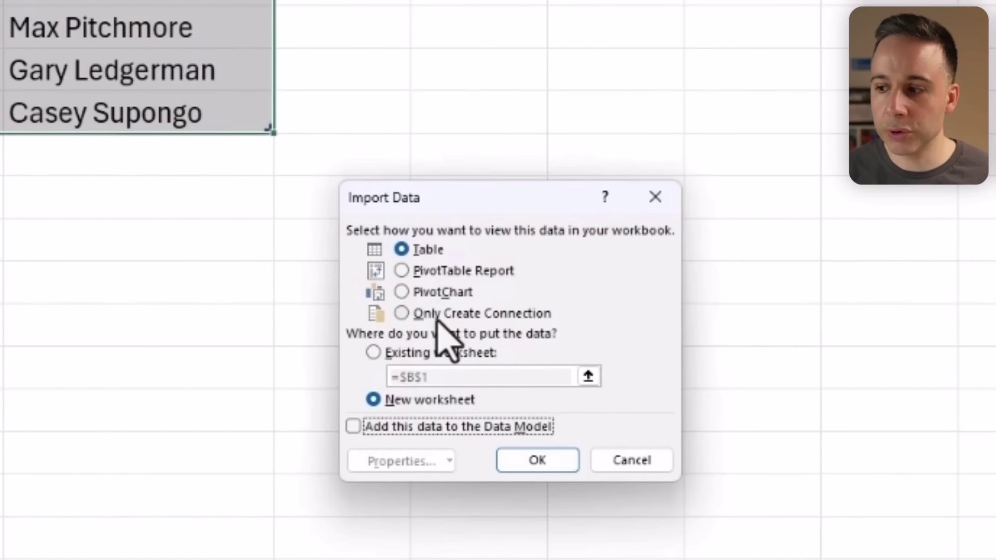
{"action": "left_click", "coordinate": [684, 528]}
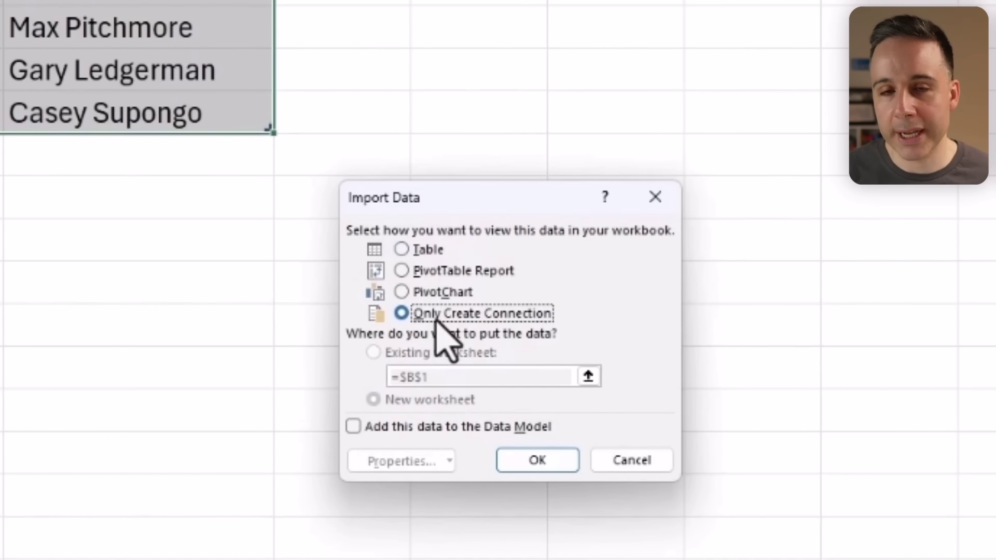
{"action": "left_click", "coordinate": [534, 466]}
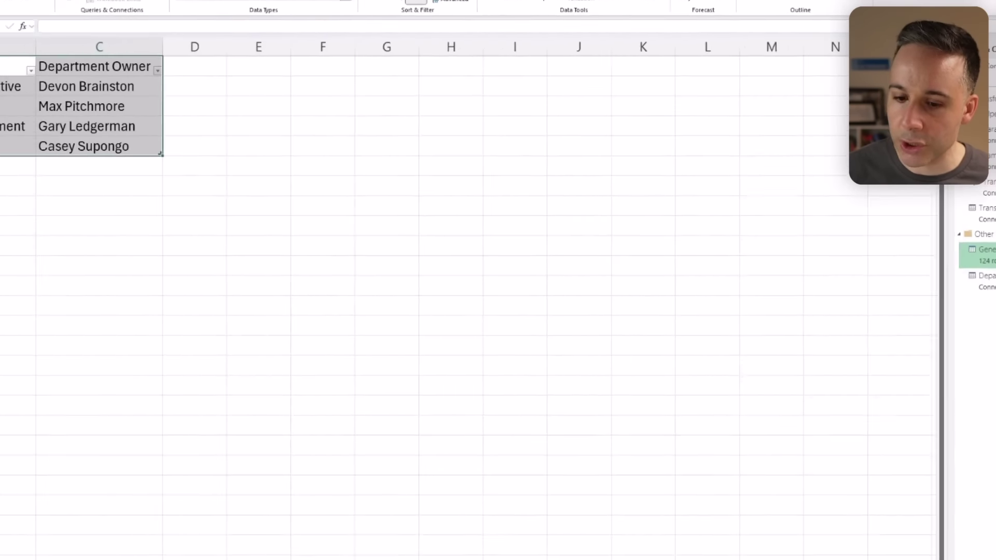
Step: Switch to the PivotTable P&L workbook and examine its monthly date columns and the Section and Summary Grouping columns
{"action": "left_click", "coordinate": [101, 549]}
{"action": "left_click", "coordinate": [405, 142]}
{"action": "left_click", "coordinate": [594, 94]}
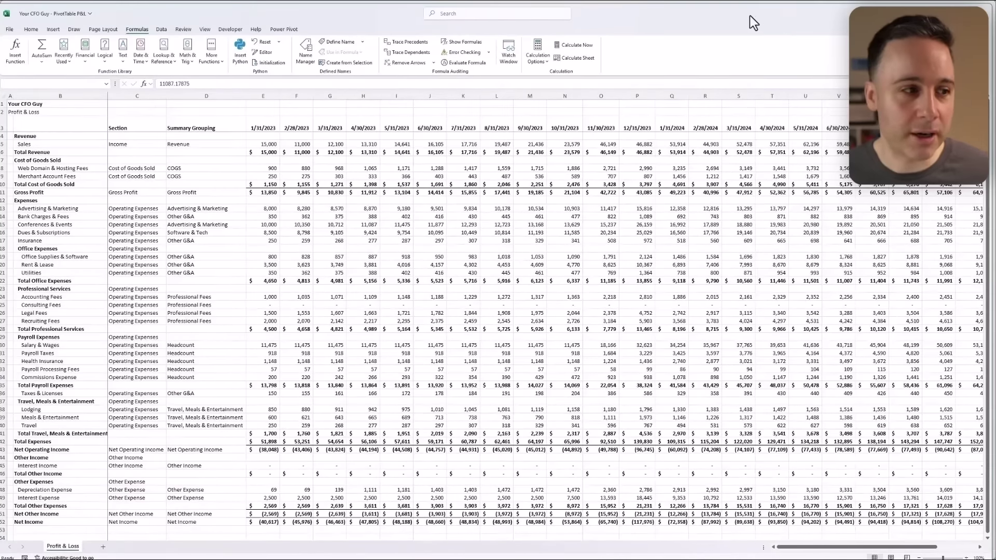
{"action": "left_click", "coordinate": [458, 262]}
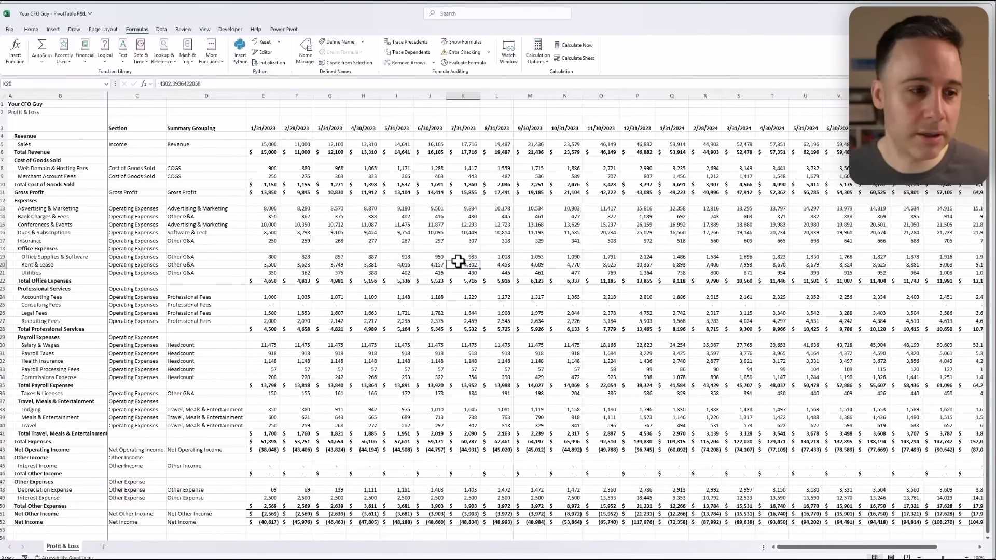
{"action": "left_click", "coordinate": [263, 128]}
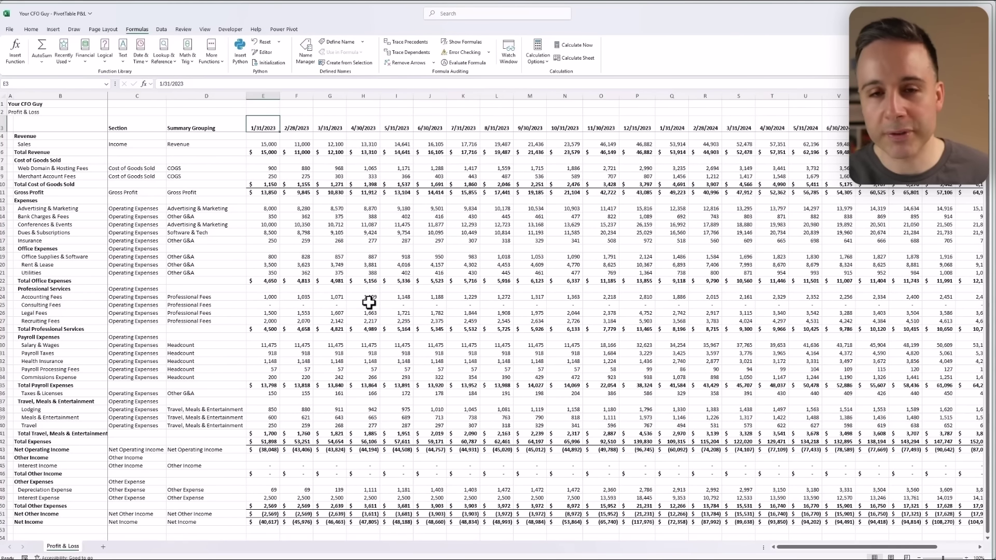
{"action": "key", "text": "ctrl+Right"}
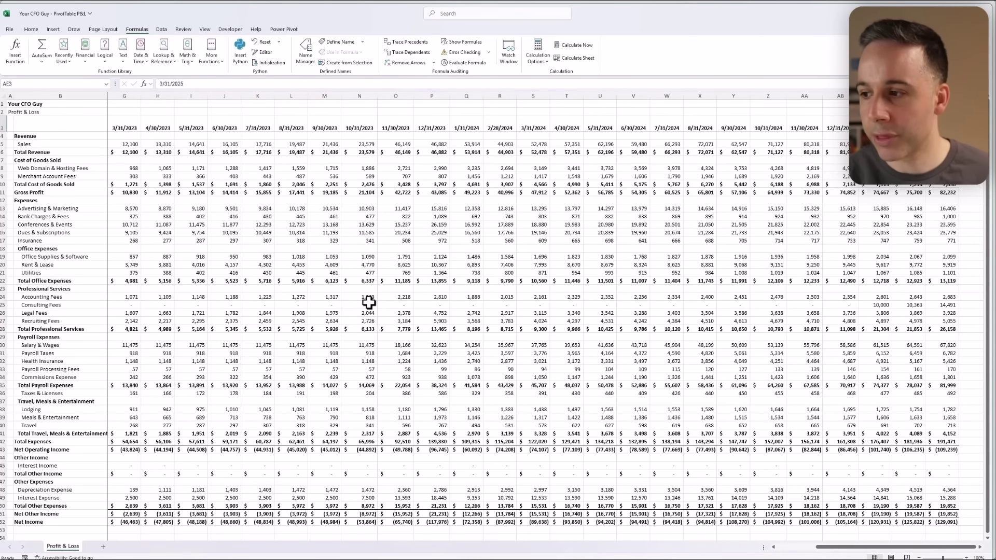
{"action": "key", "text": "ctrl+Left"}
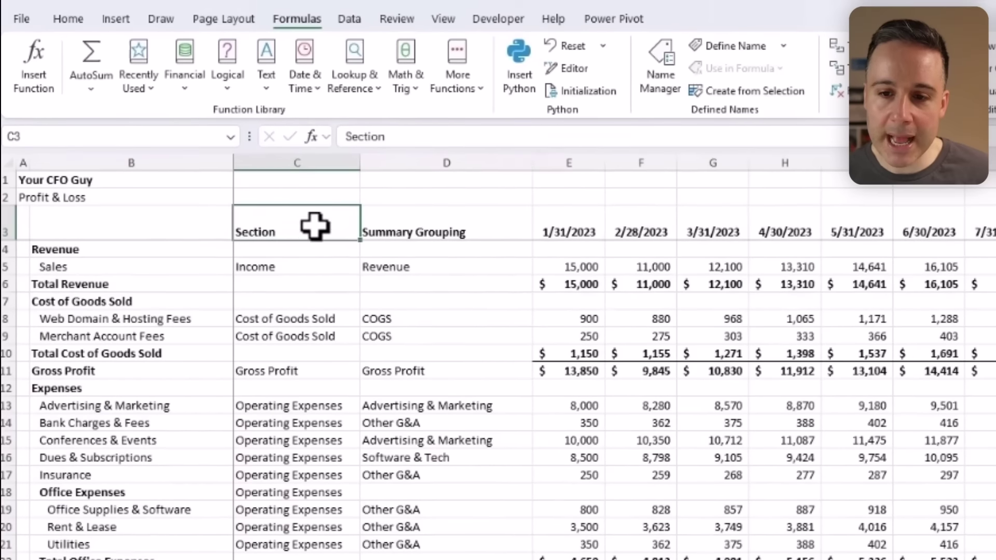
{"action": "left_click_drag", "start_coordinate": [249, 142], "coordinate": [361, 144]}
{"action": "left_click_drag", "start_coordinate": [434, 167], "coordinate": [435, 167]}
{"action": "left_click", "coordinate": [372, 529]}
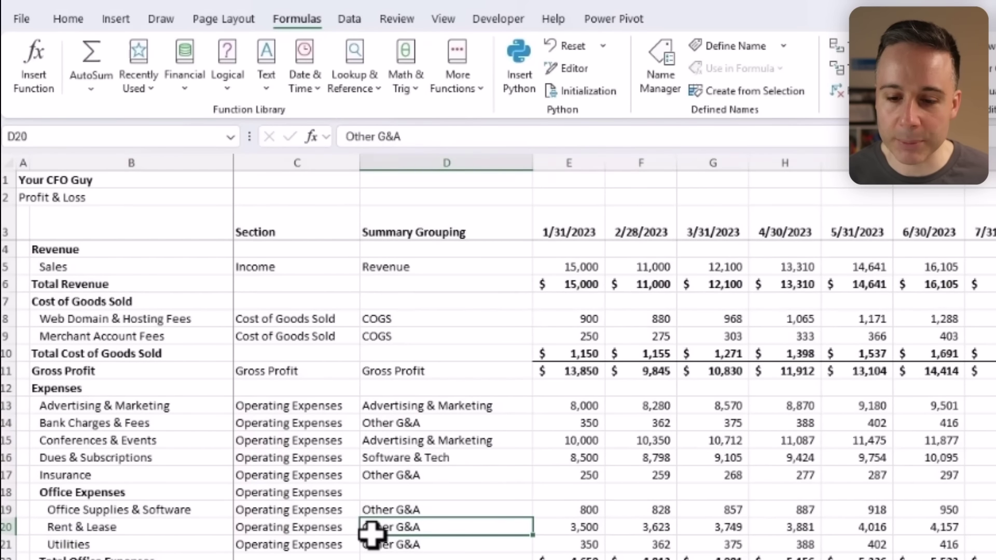